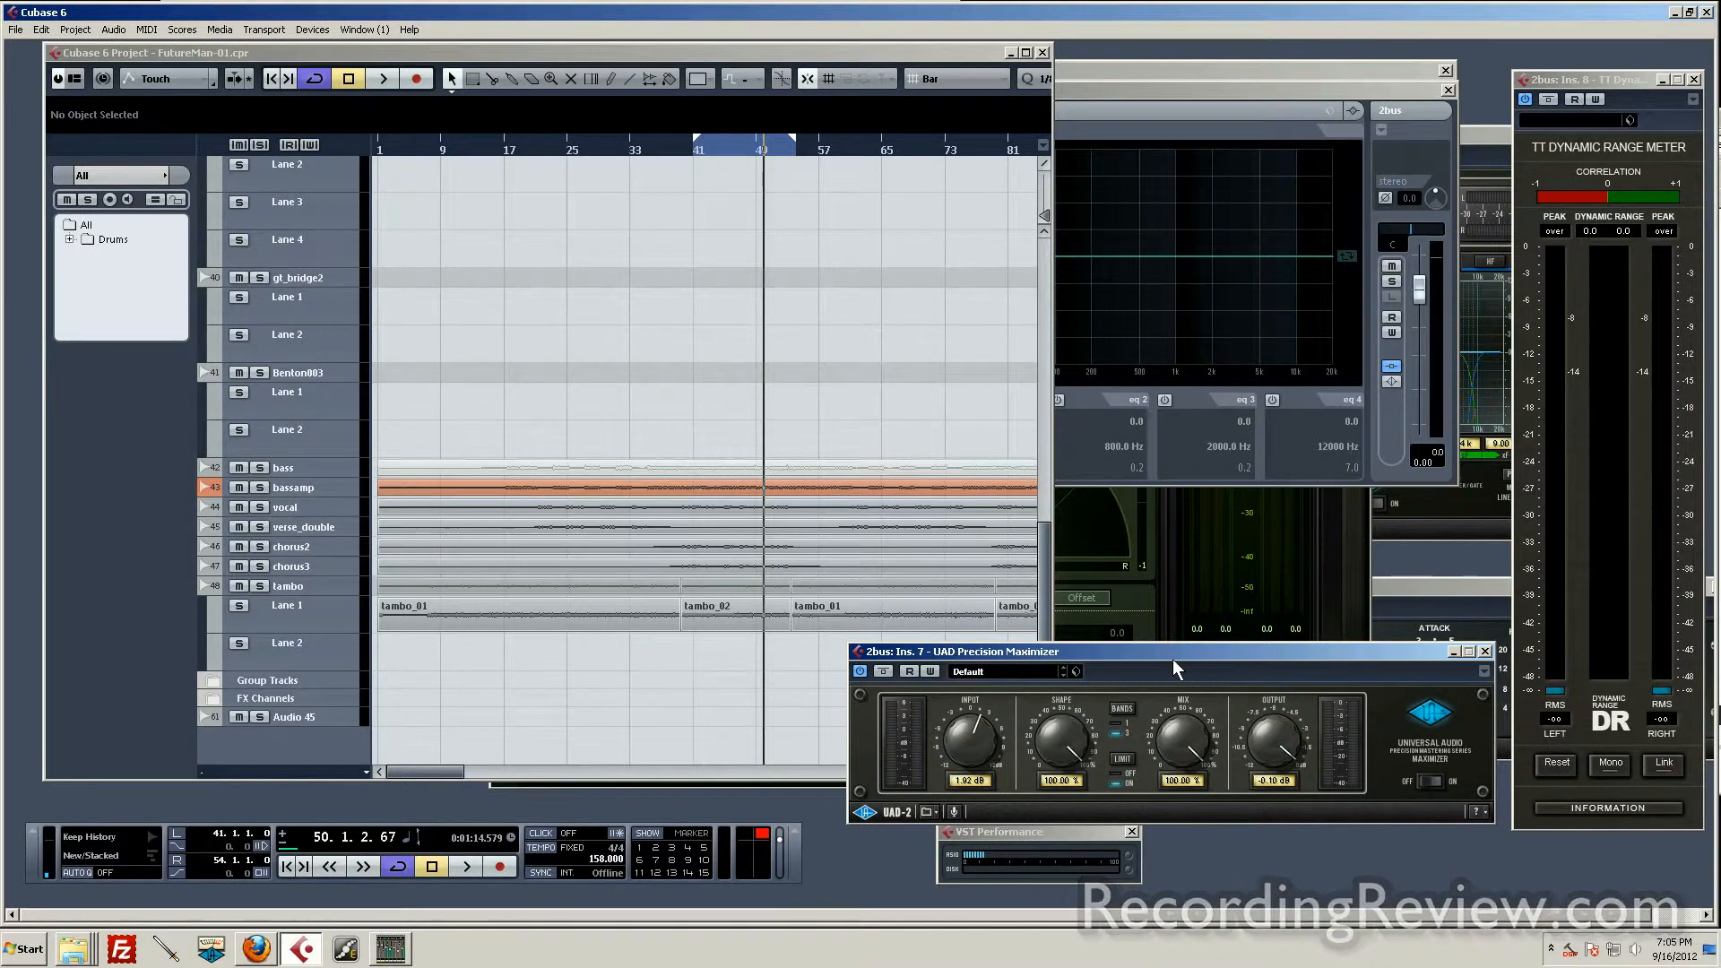
# Step: Play the chorus loop and raise the input of the 2bus UAD Precision Maximizer to 7.09 dB
pyautogui.moveTo(1165, 647); pyautogui.dragTo(1187, 593)
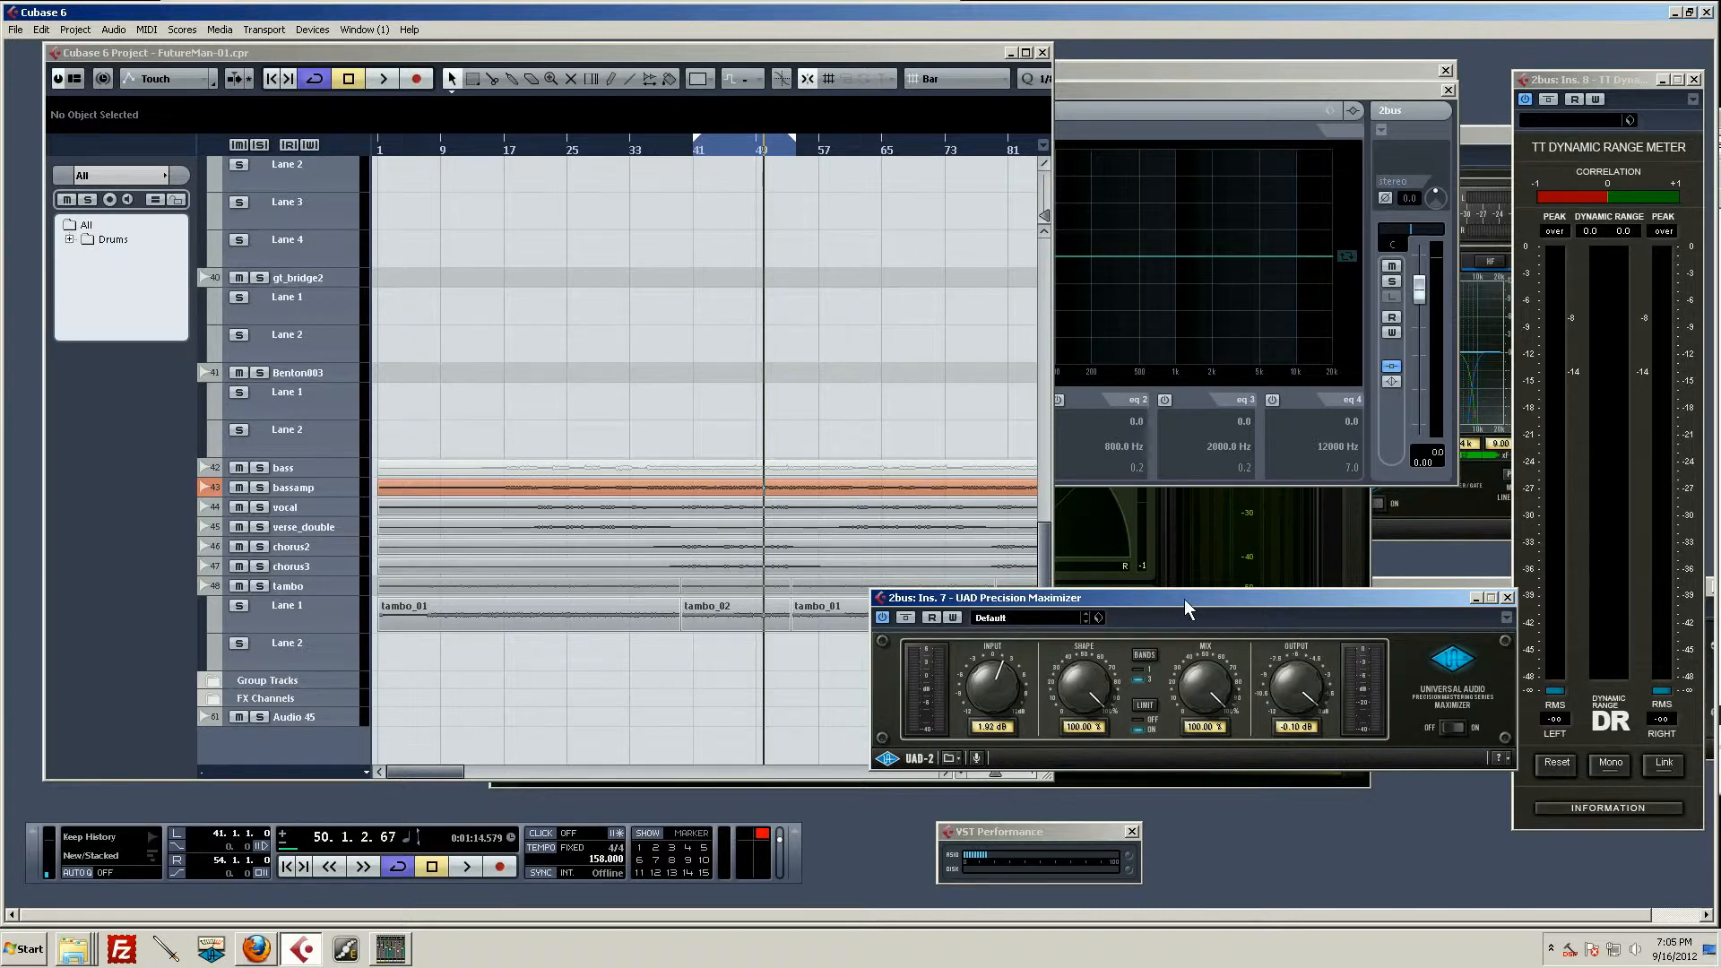
pyautogui.moveTo(1185, 601); pyautogui.dragTo(1152, 603)
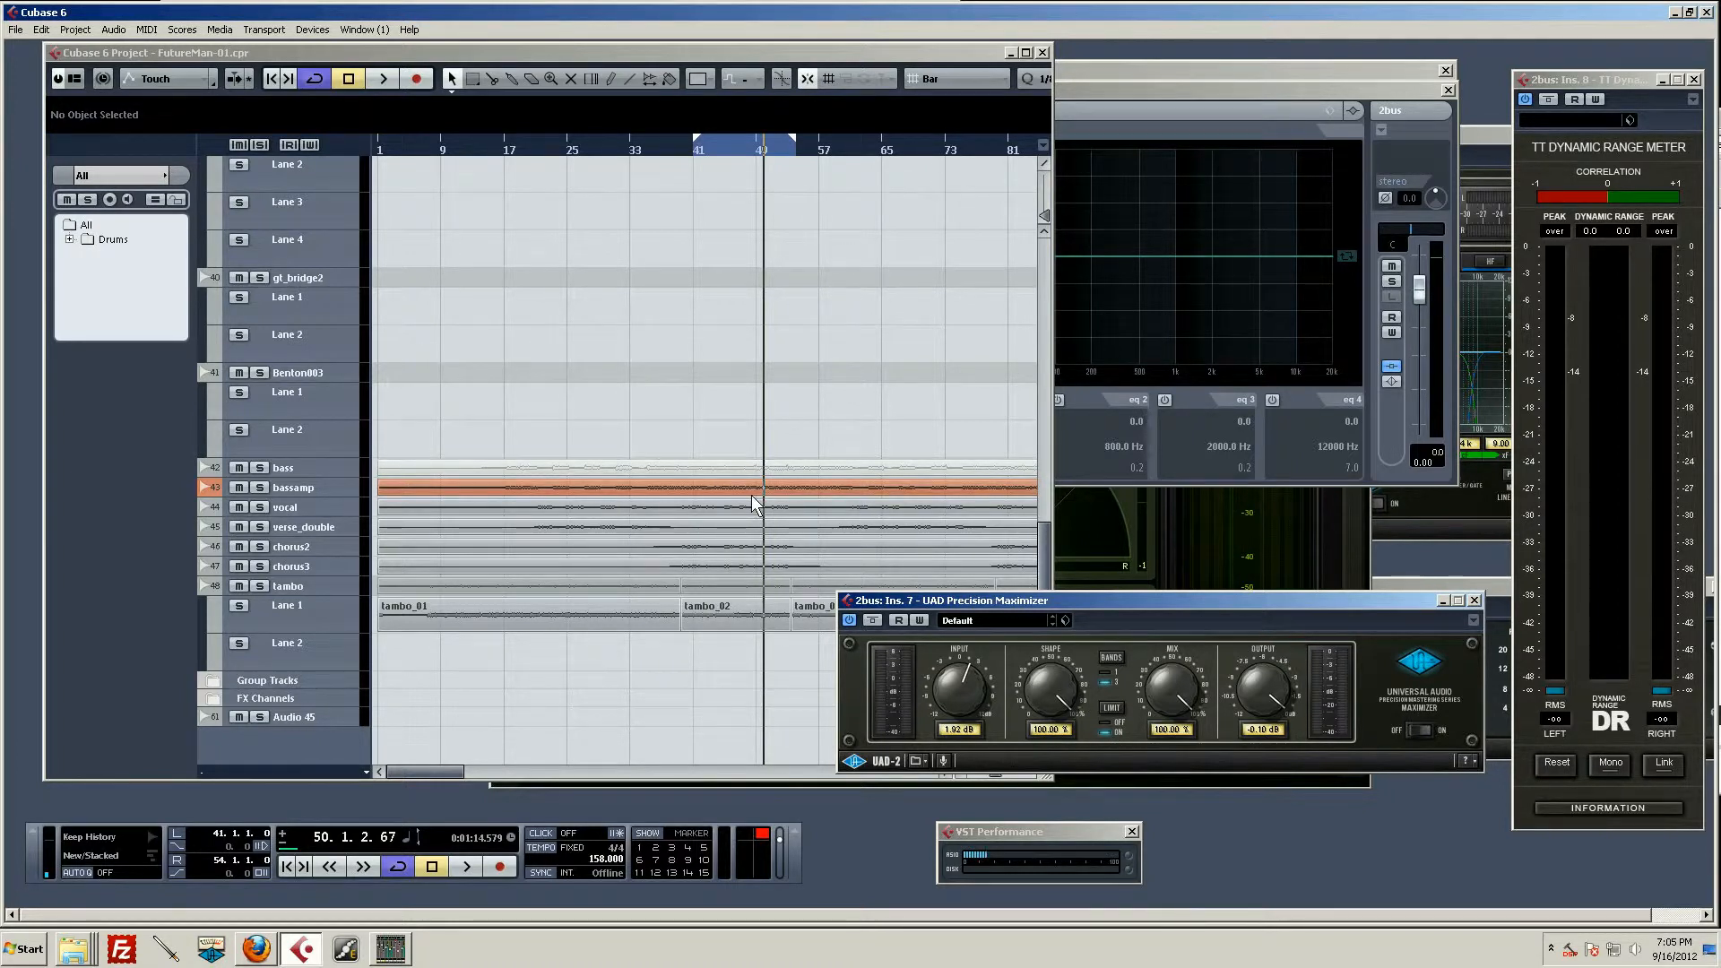
pyautogui.press('space')
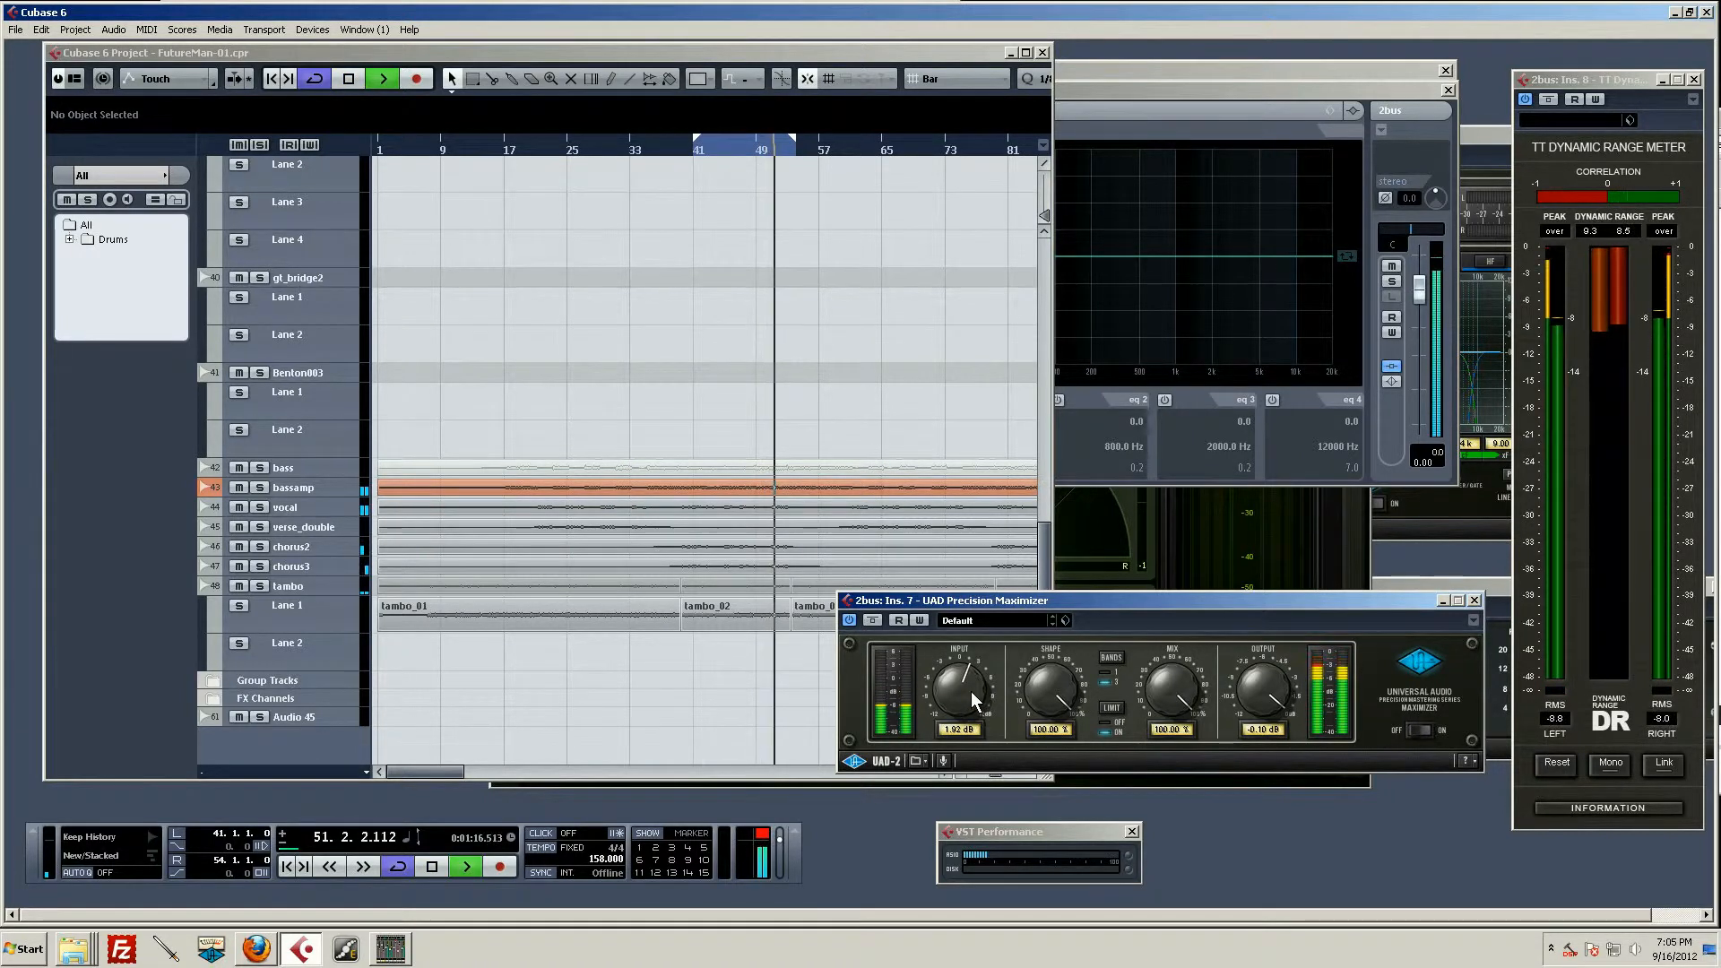
pyautogui.moveTo(971, 691); pyautogui.dragTo(964, 673)
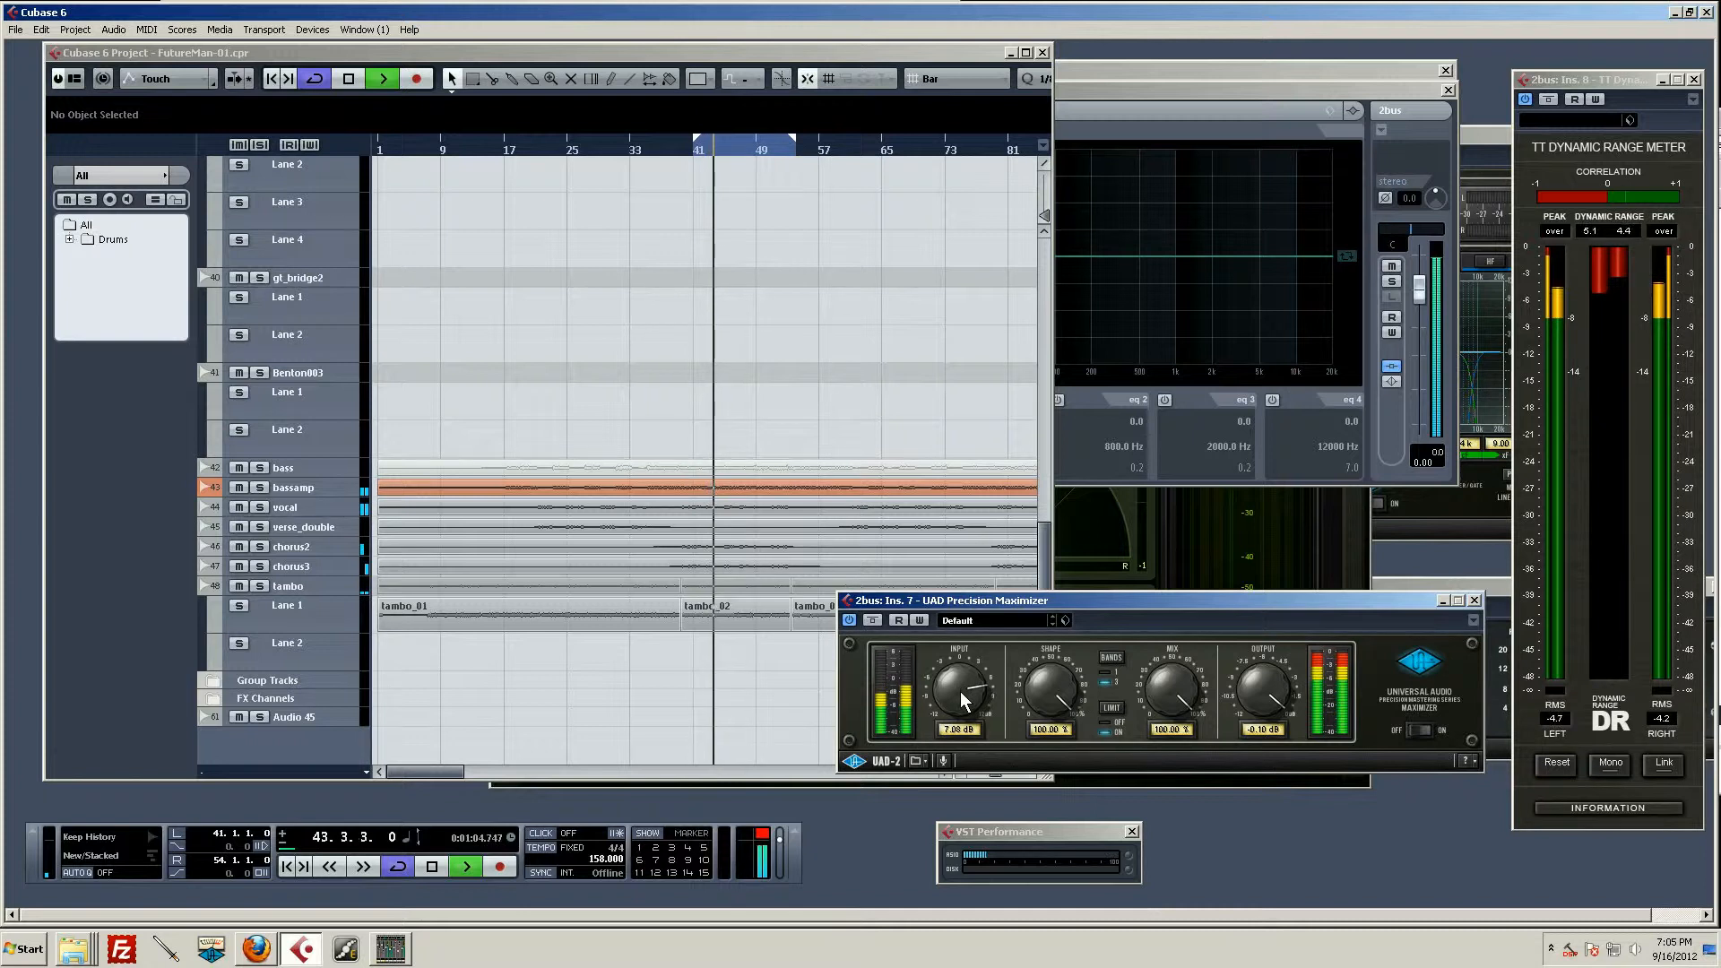
pyautogui.press('space')
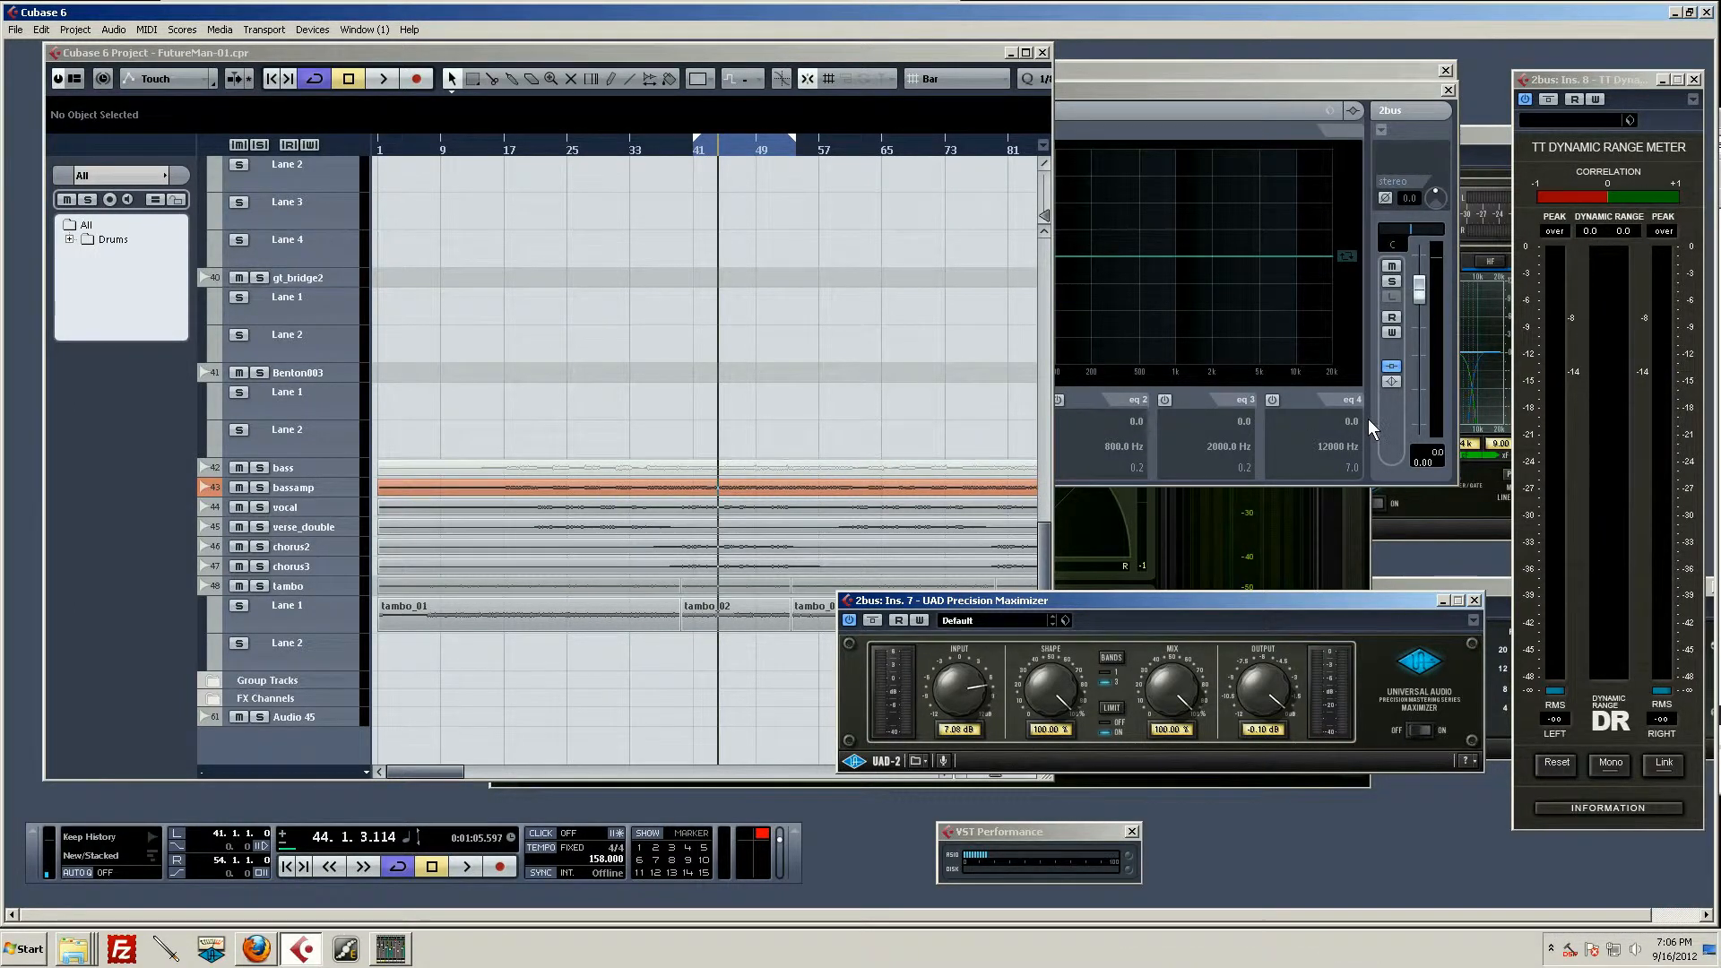
# Step: Activate the UAD Precision Multiband in insert slot 6 of the 2bus channel and open its editor
pyautogui.press('F3')
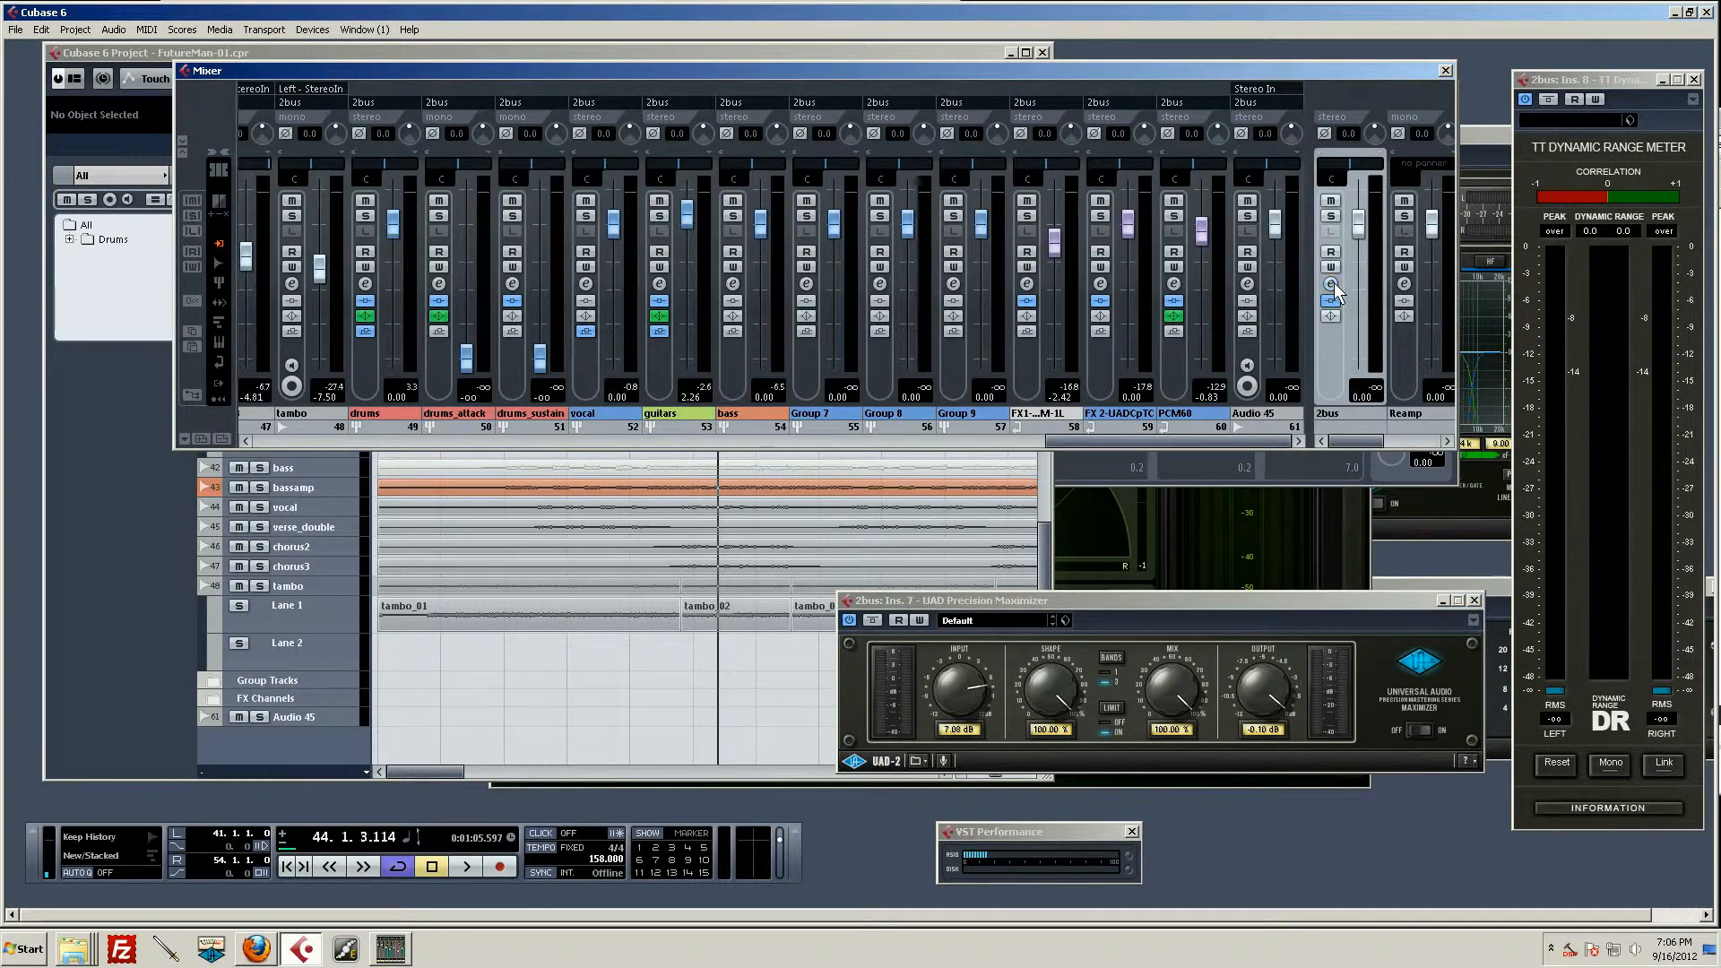
pyautogui.click(1332, 283)
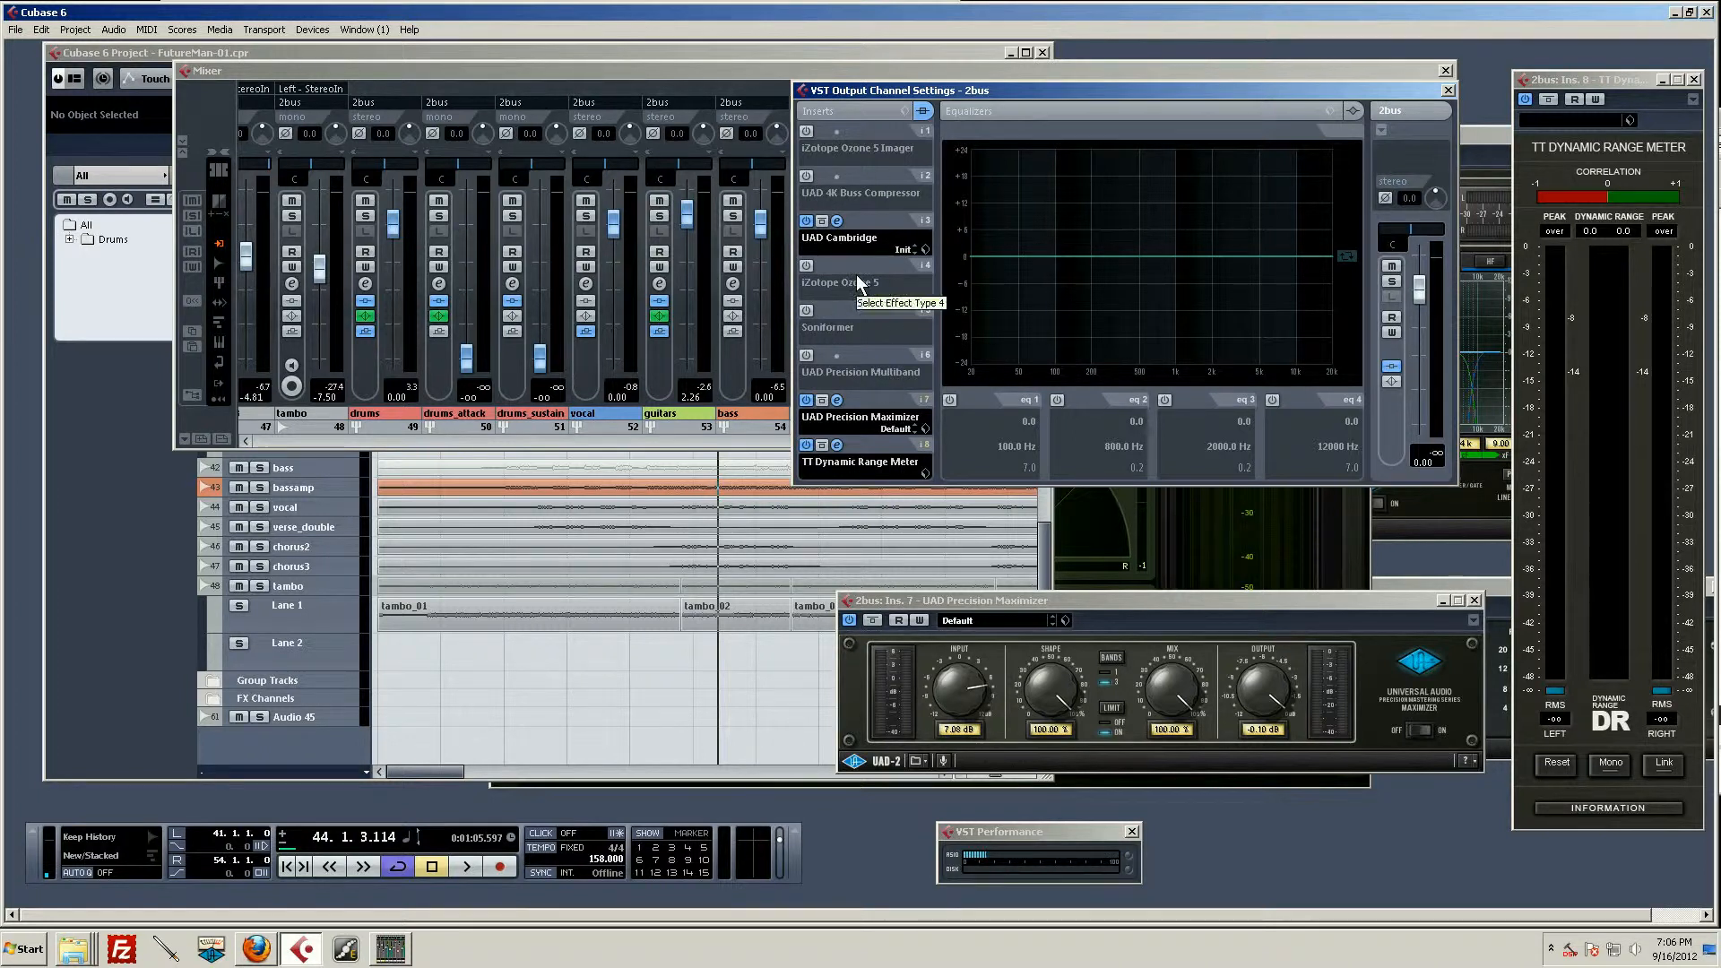
pyautogui.click(808, 354)
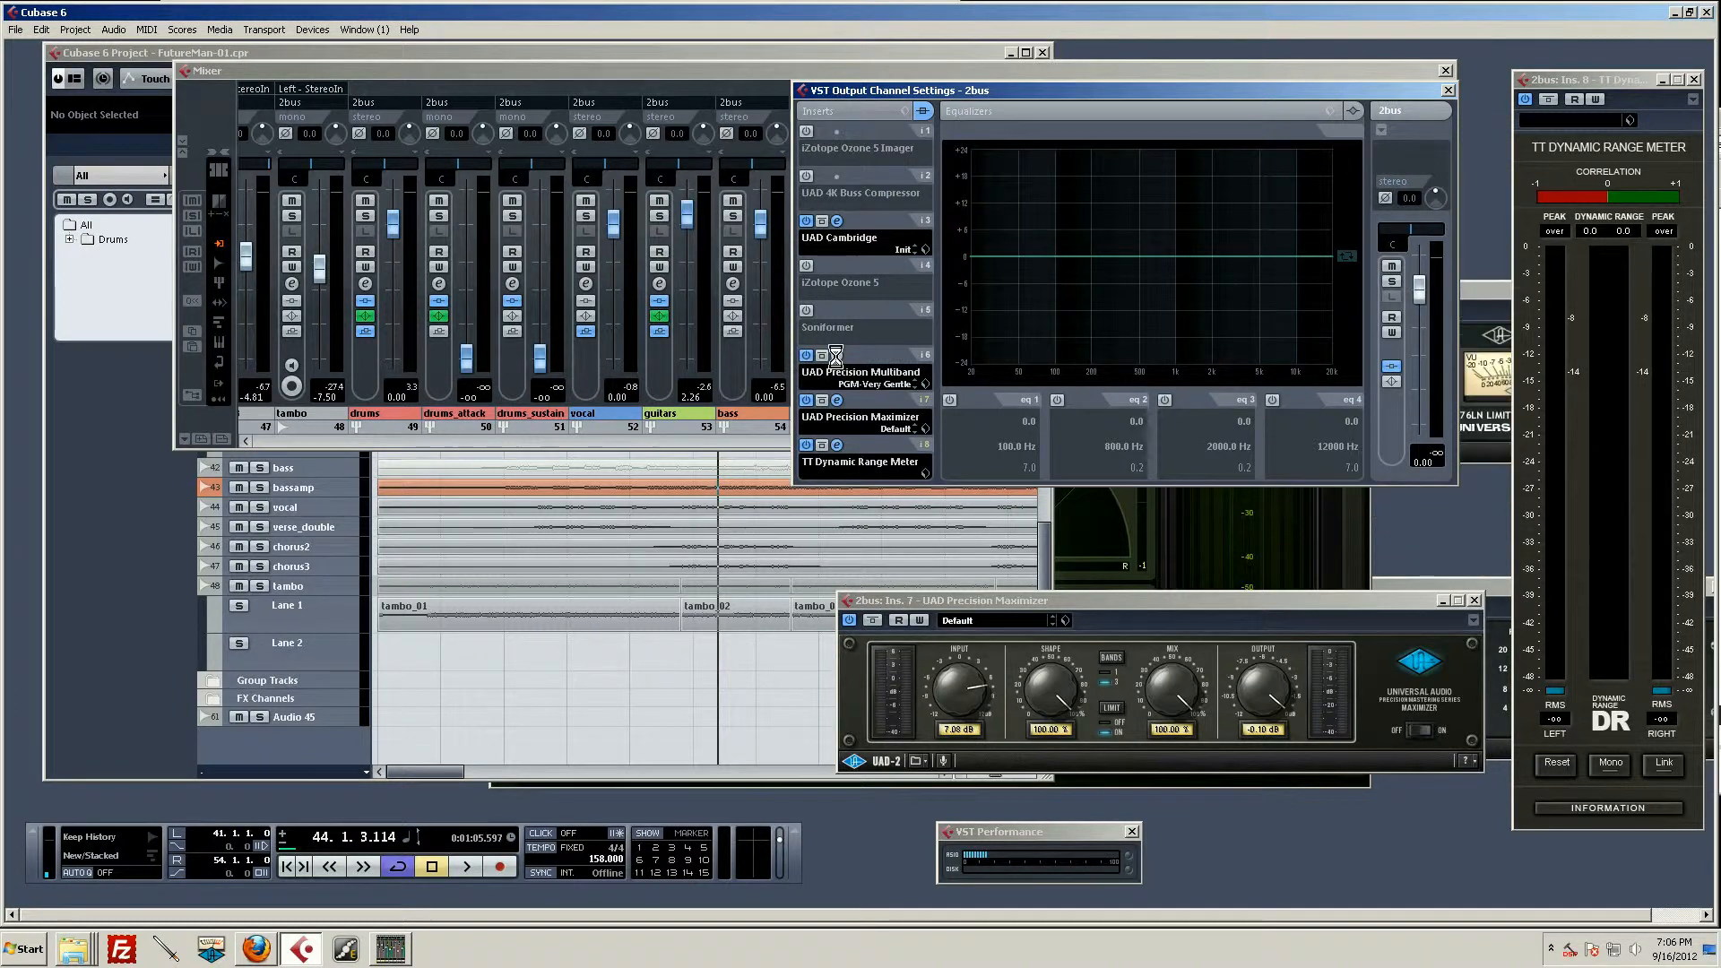
pyautogui.click(837, 355)
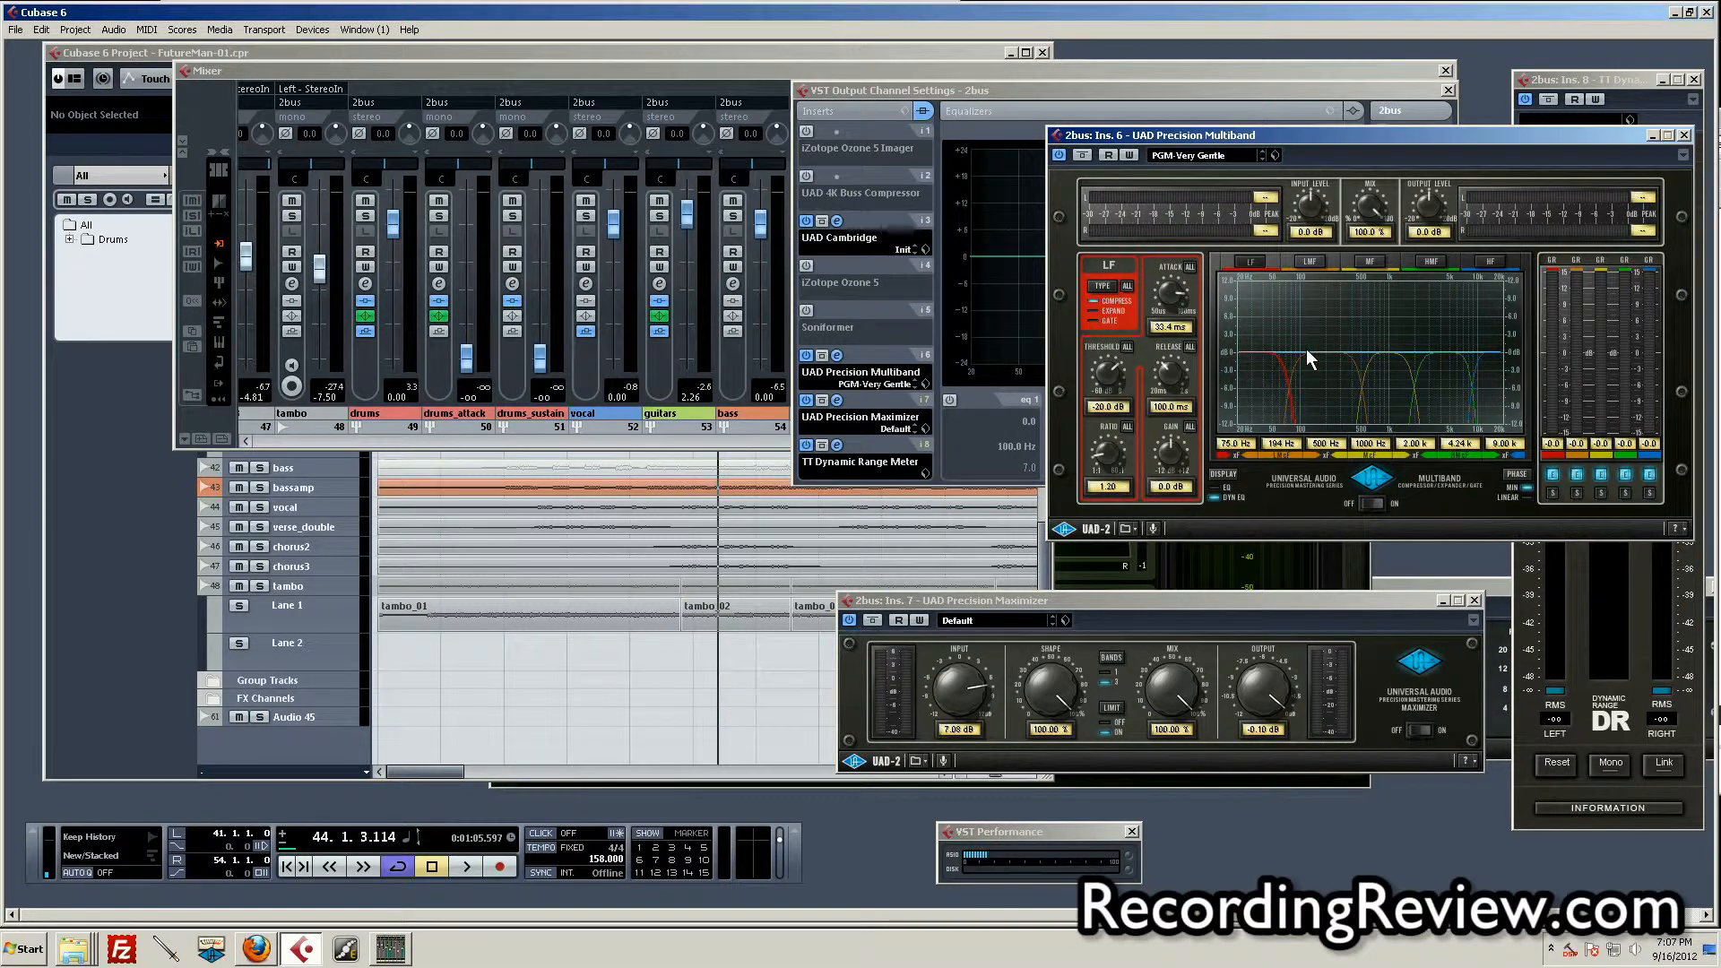
# Step: Inspect the Precision Multiband's bands from the mids up to HF, and audition the loop through the plugin
pyautogui.click(1327, 395)
pyautogui.click(1371, 395)
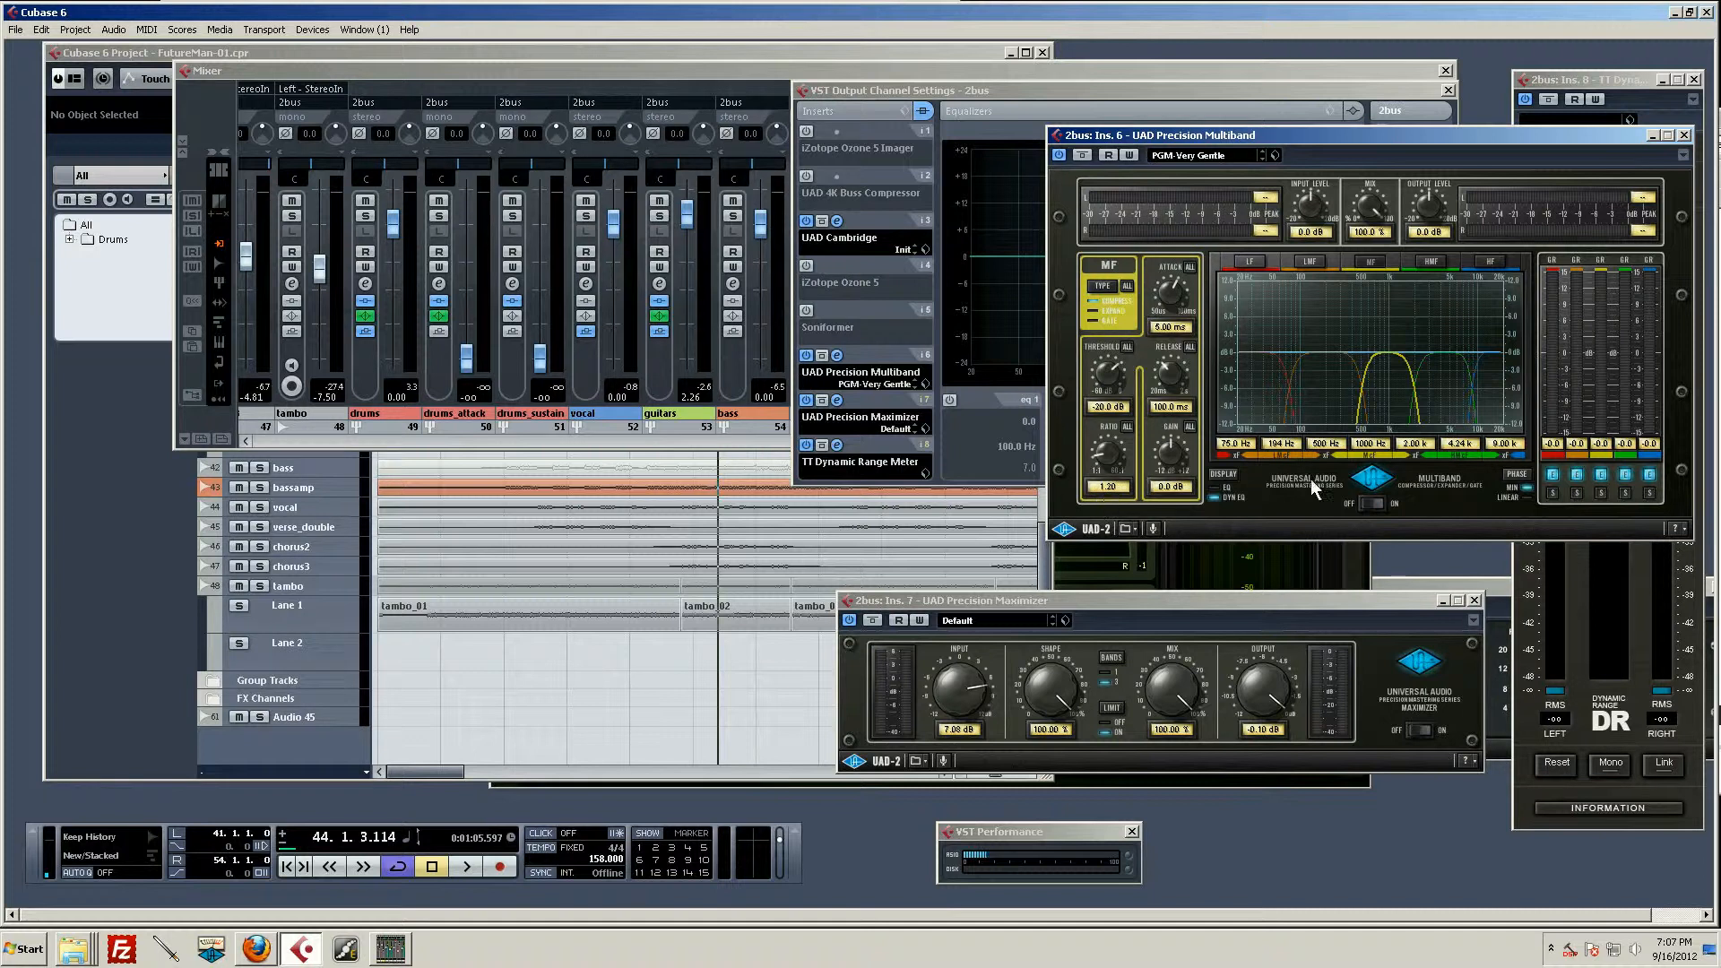
pyautogui.click(1437, 402)
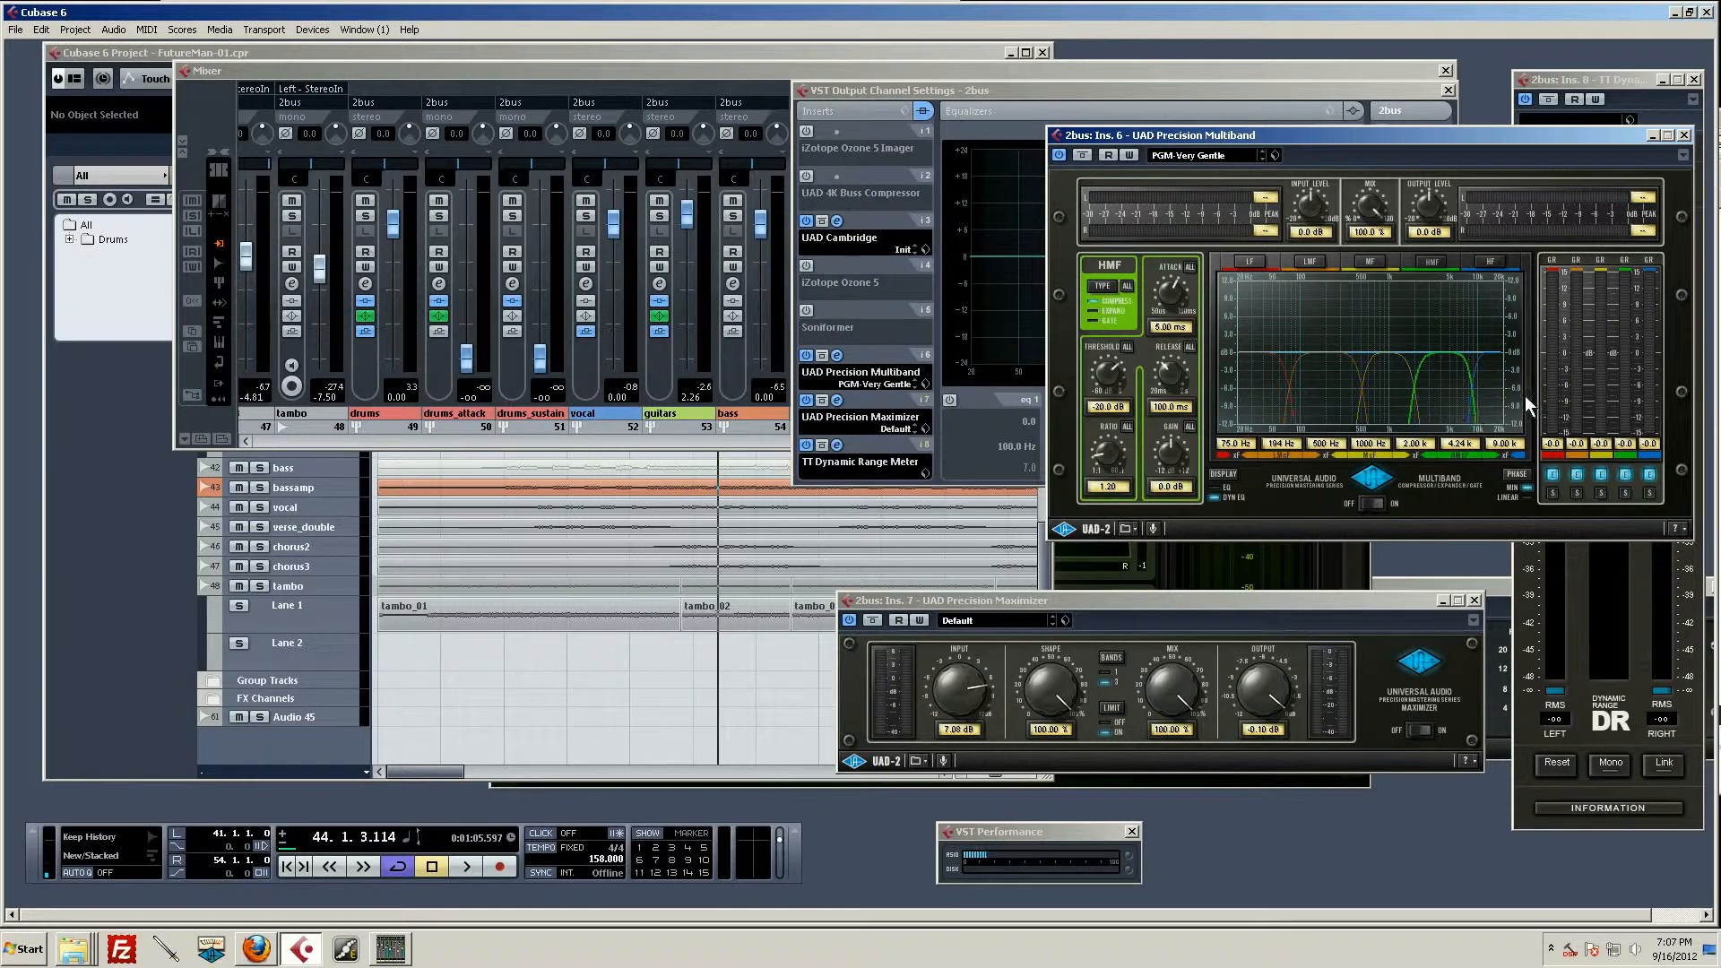
pyautogui.click(1488, 391)
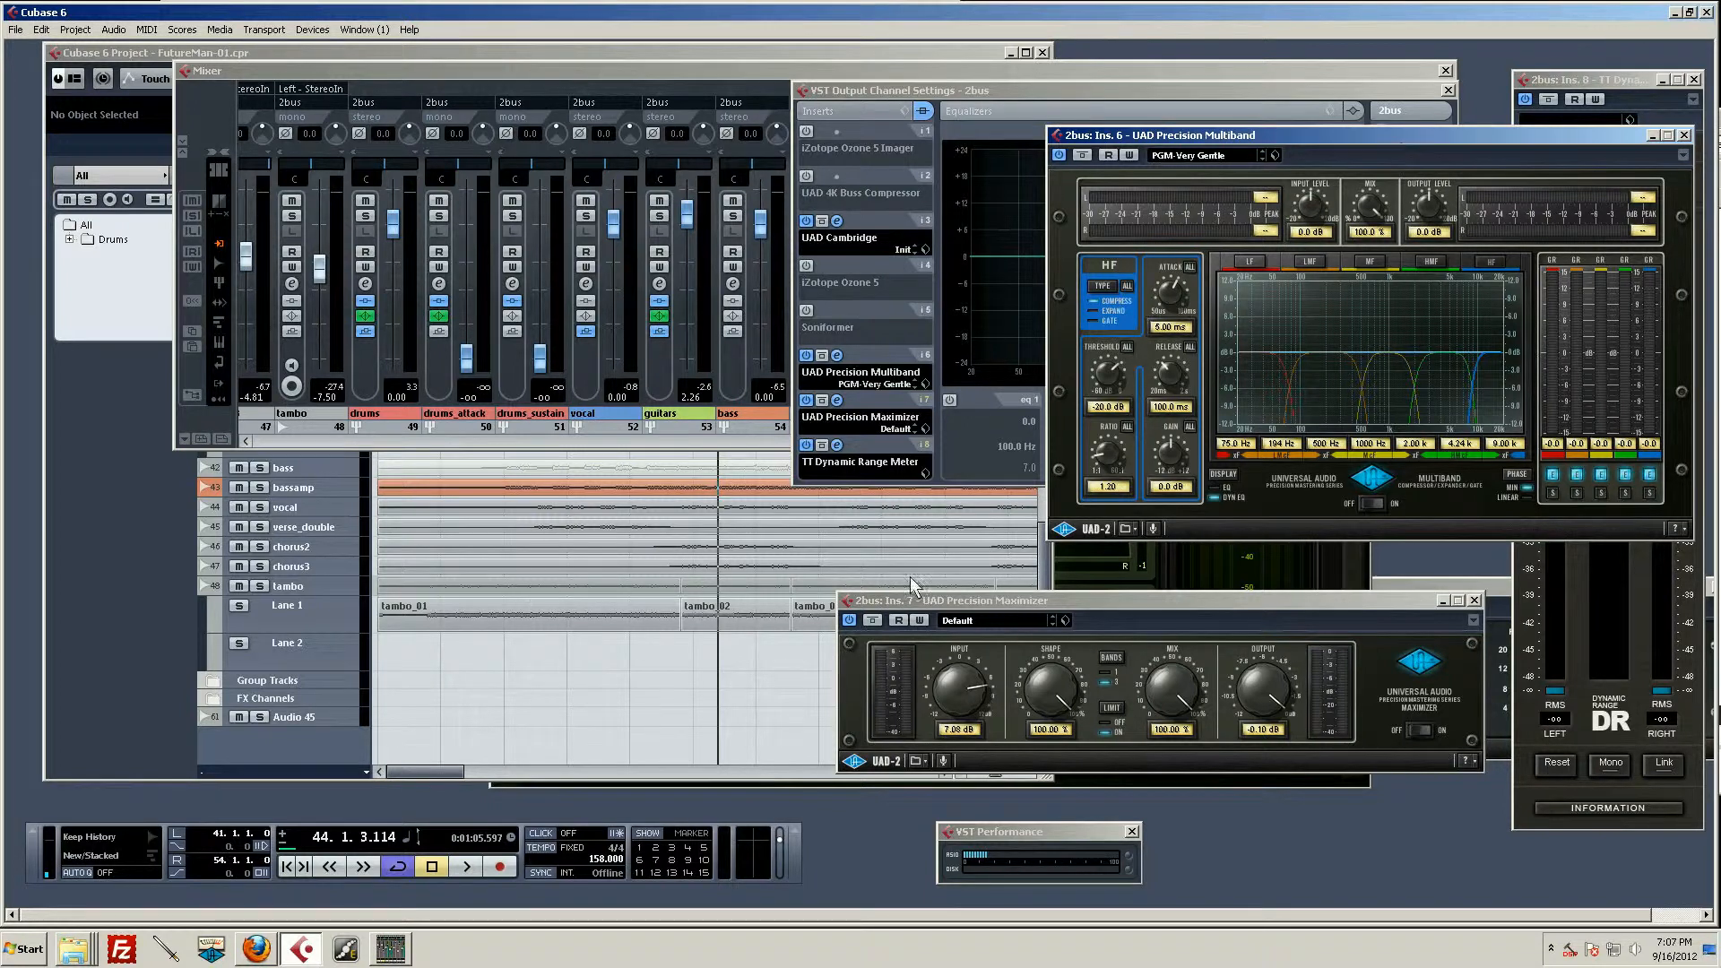
pyautogui.press('space')
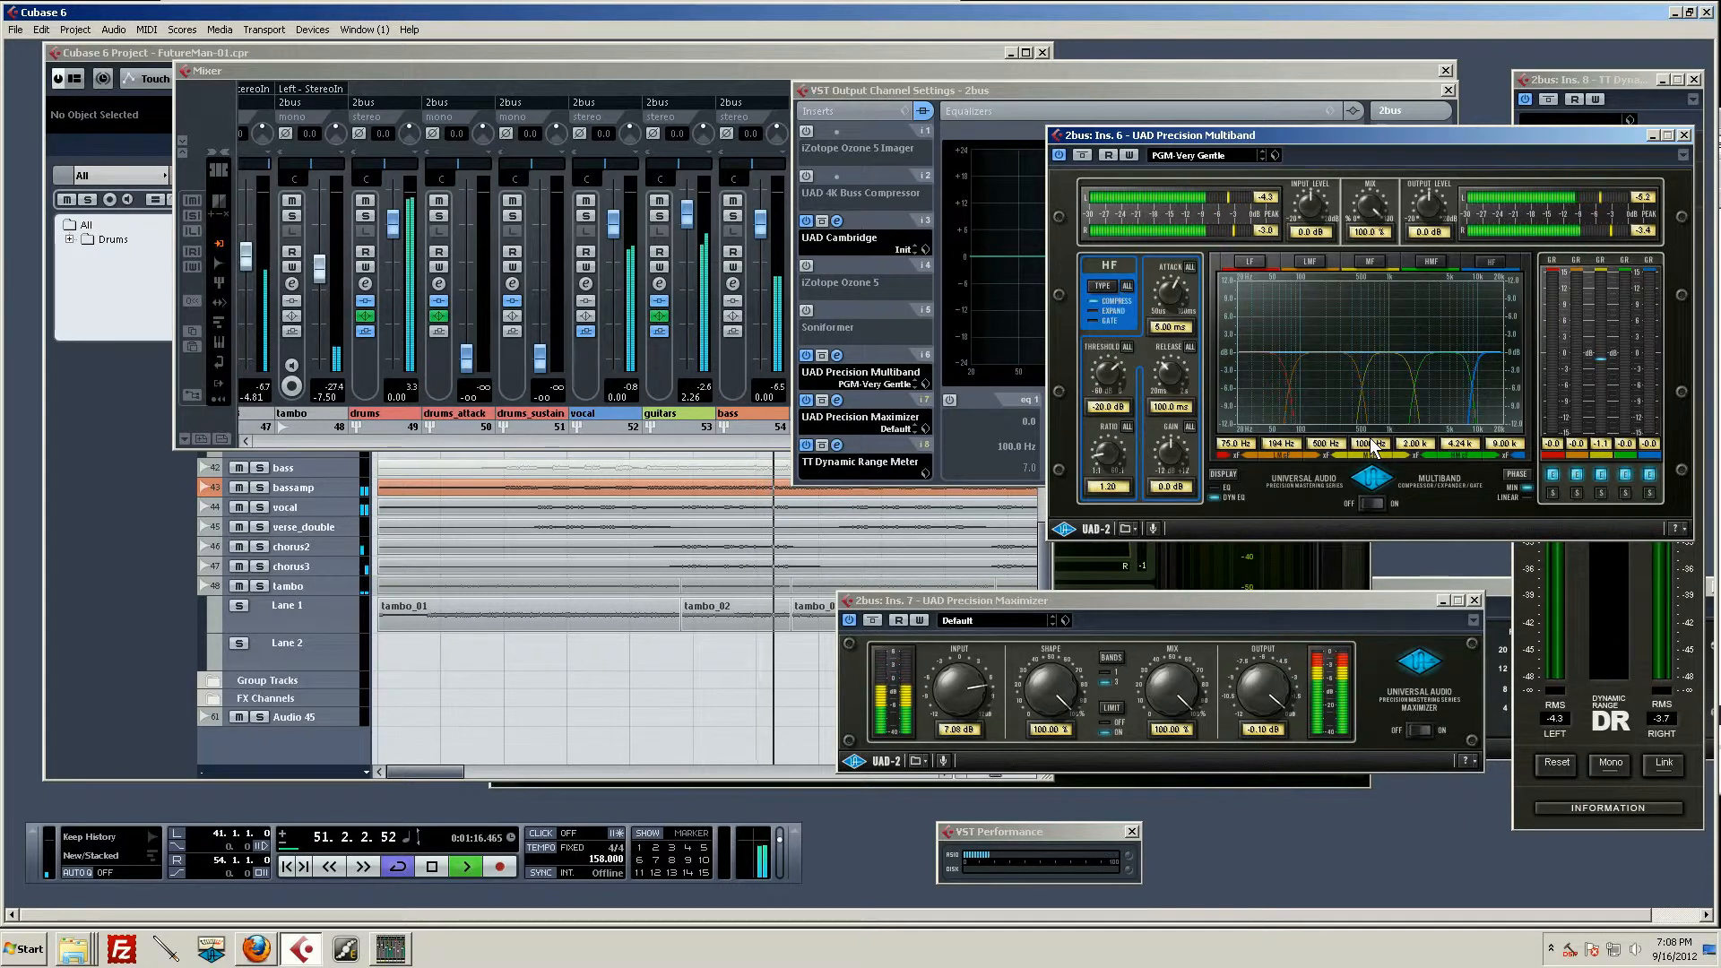
pyautogui.press('space')
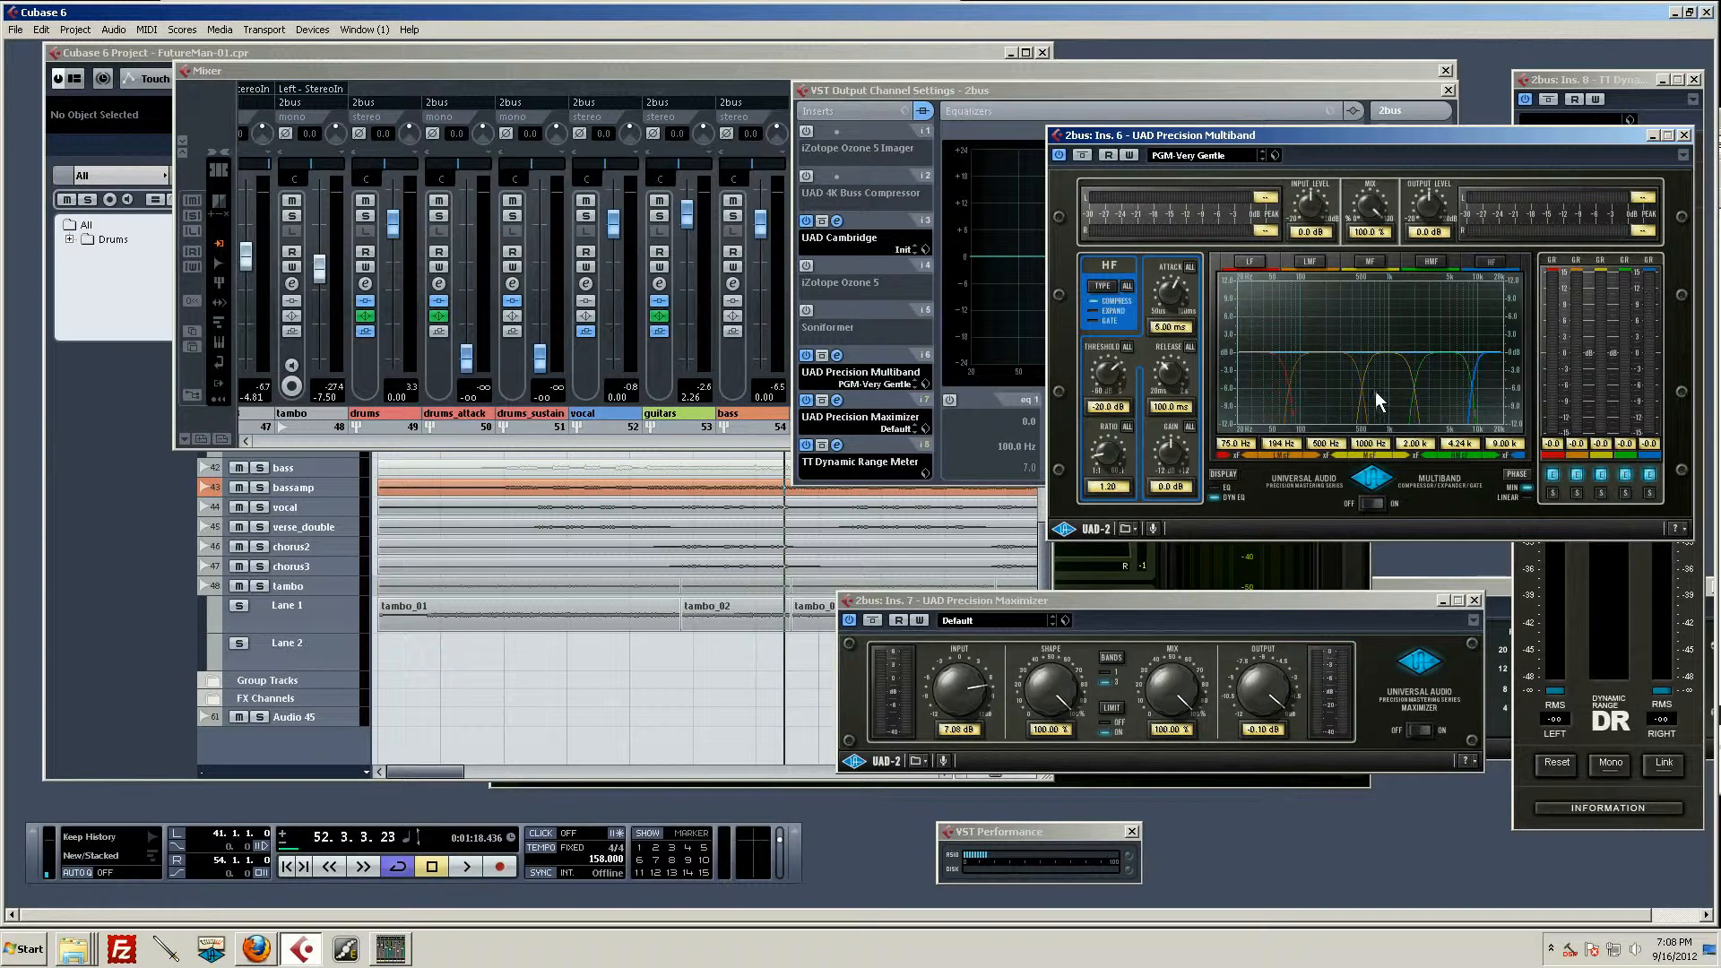
# Step: Select the Precision Multiband's MF band, audition its gain reduction, and rewind the playhead to the loop's beginning
pyautogui.click(1379, 359)
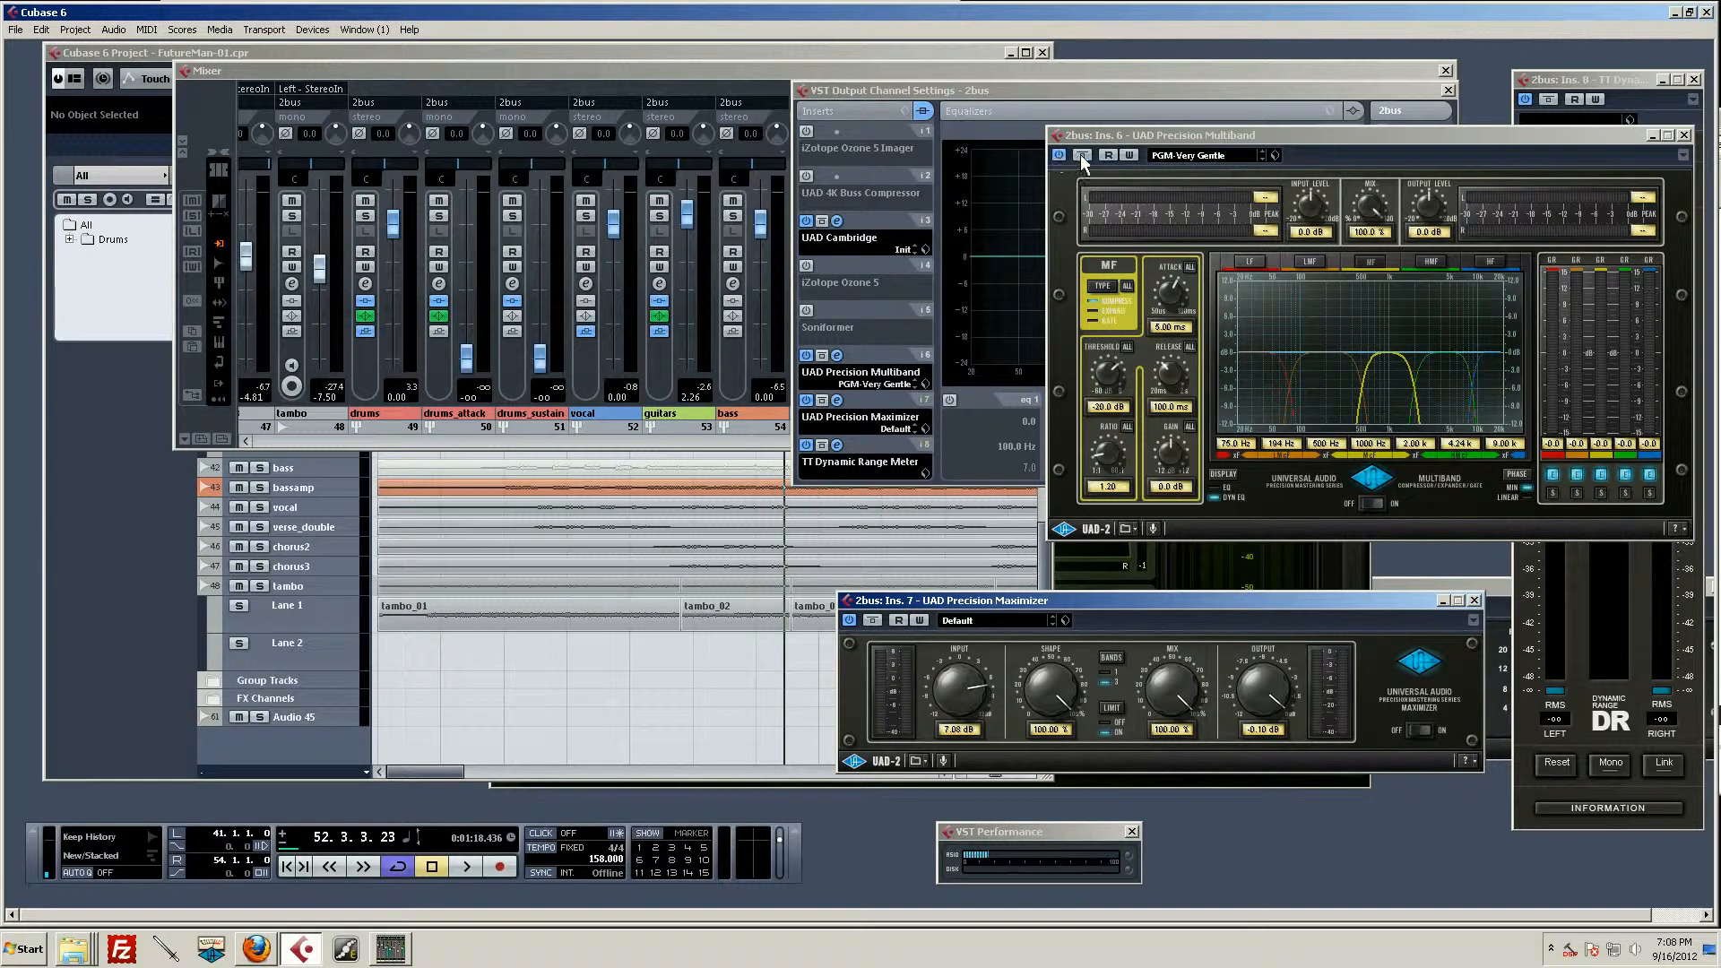
pyautogui.press('space')
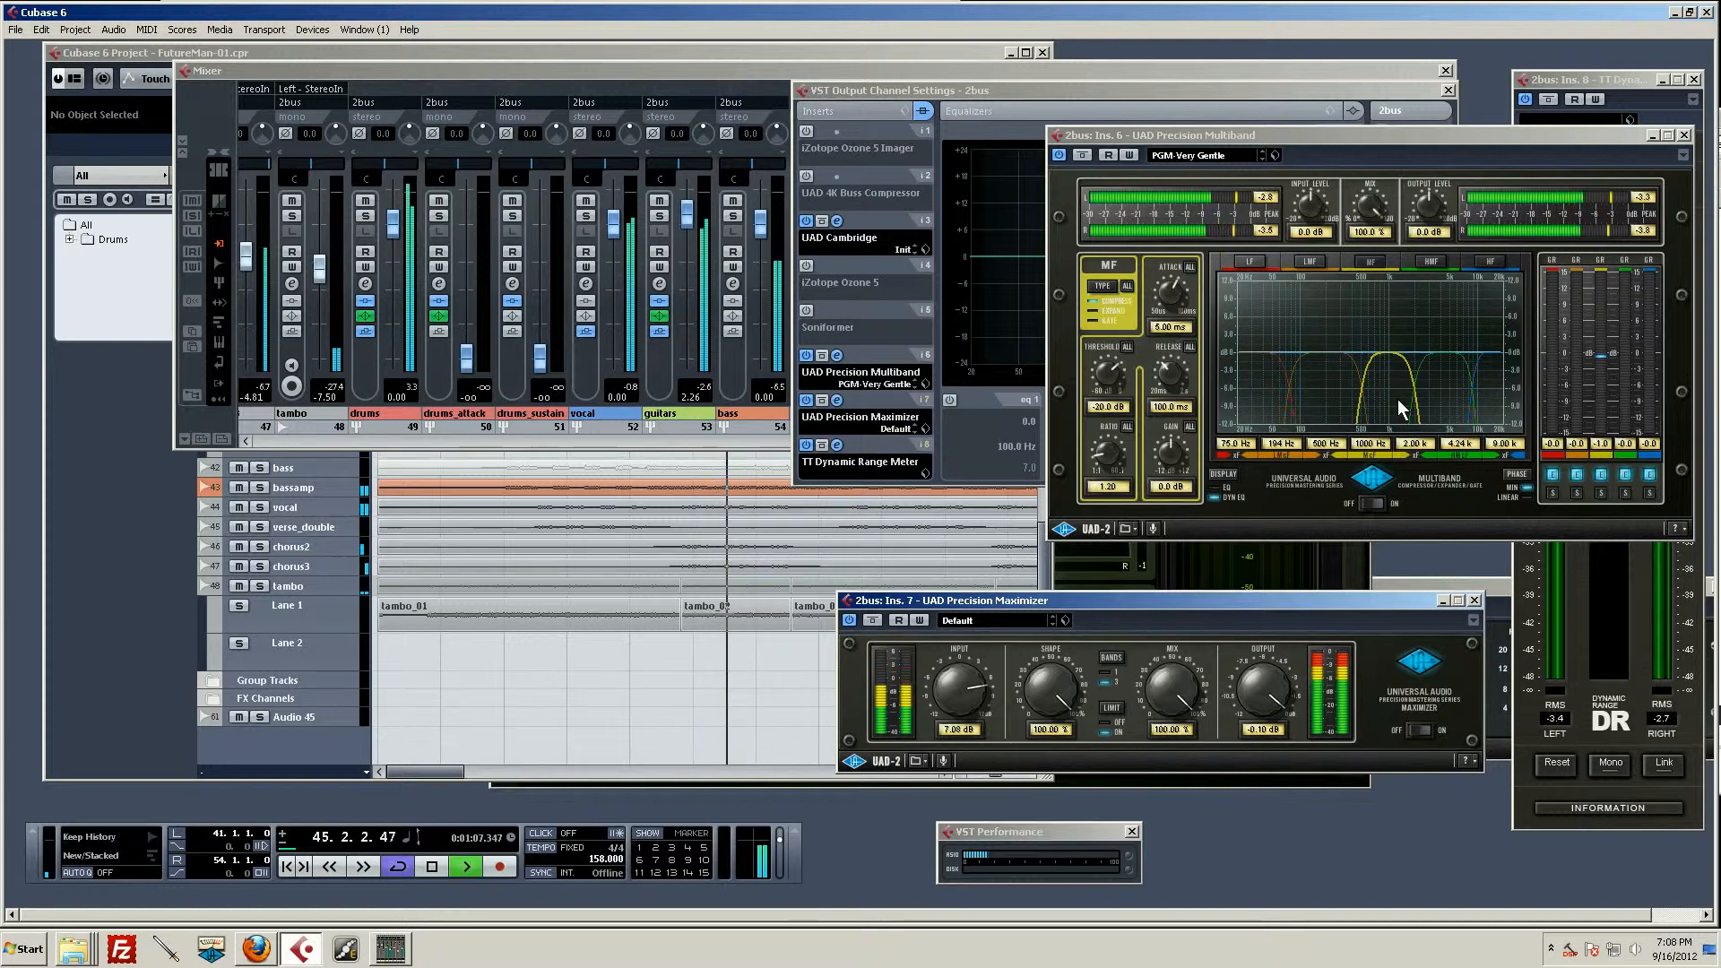
pyautogui.press('space')
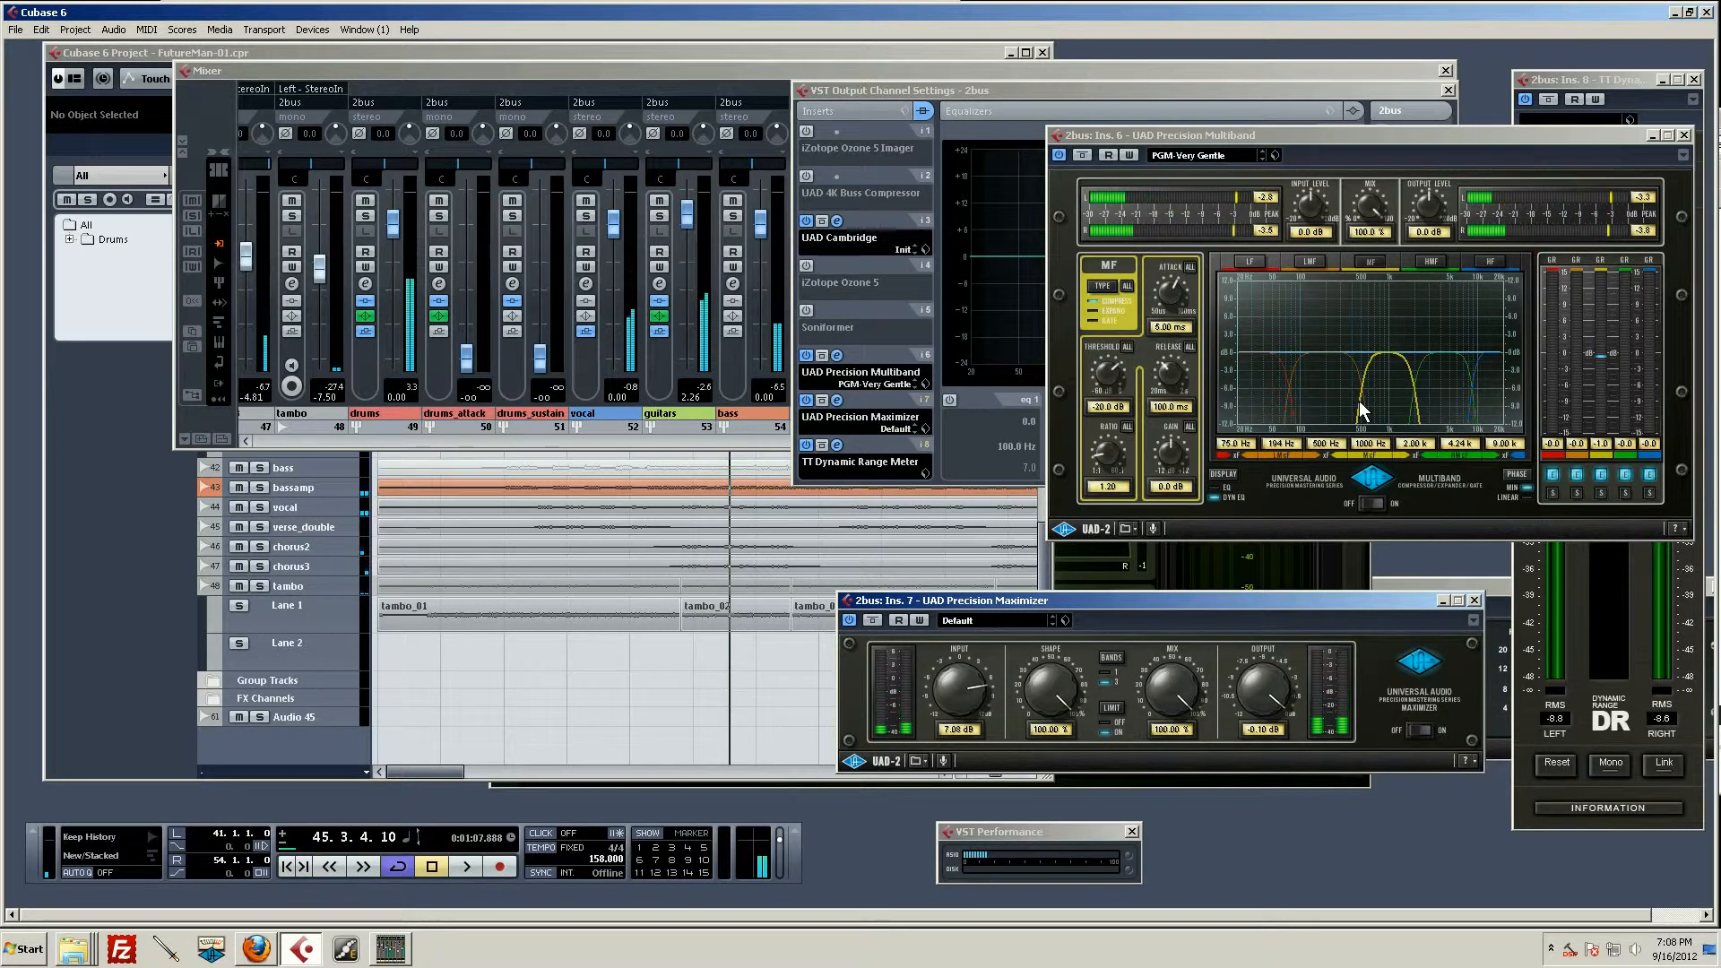
pyautogui.press('KP_Subtract')
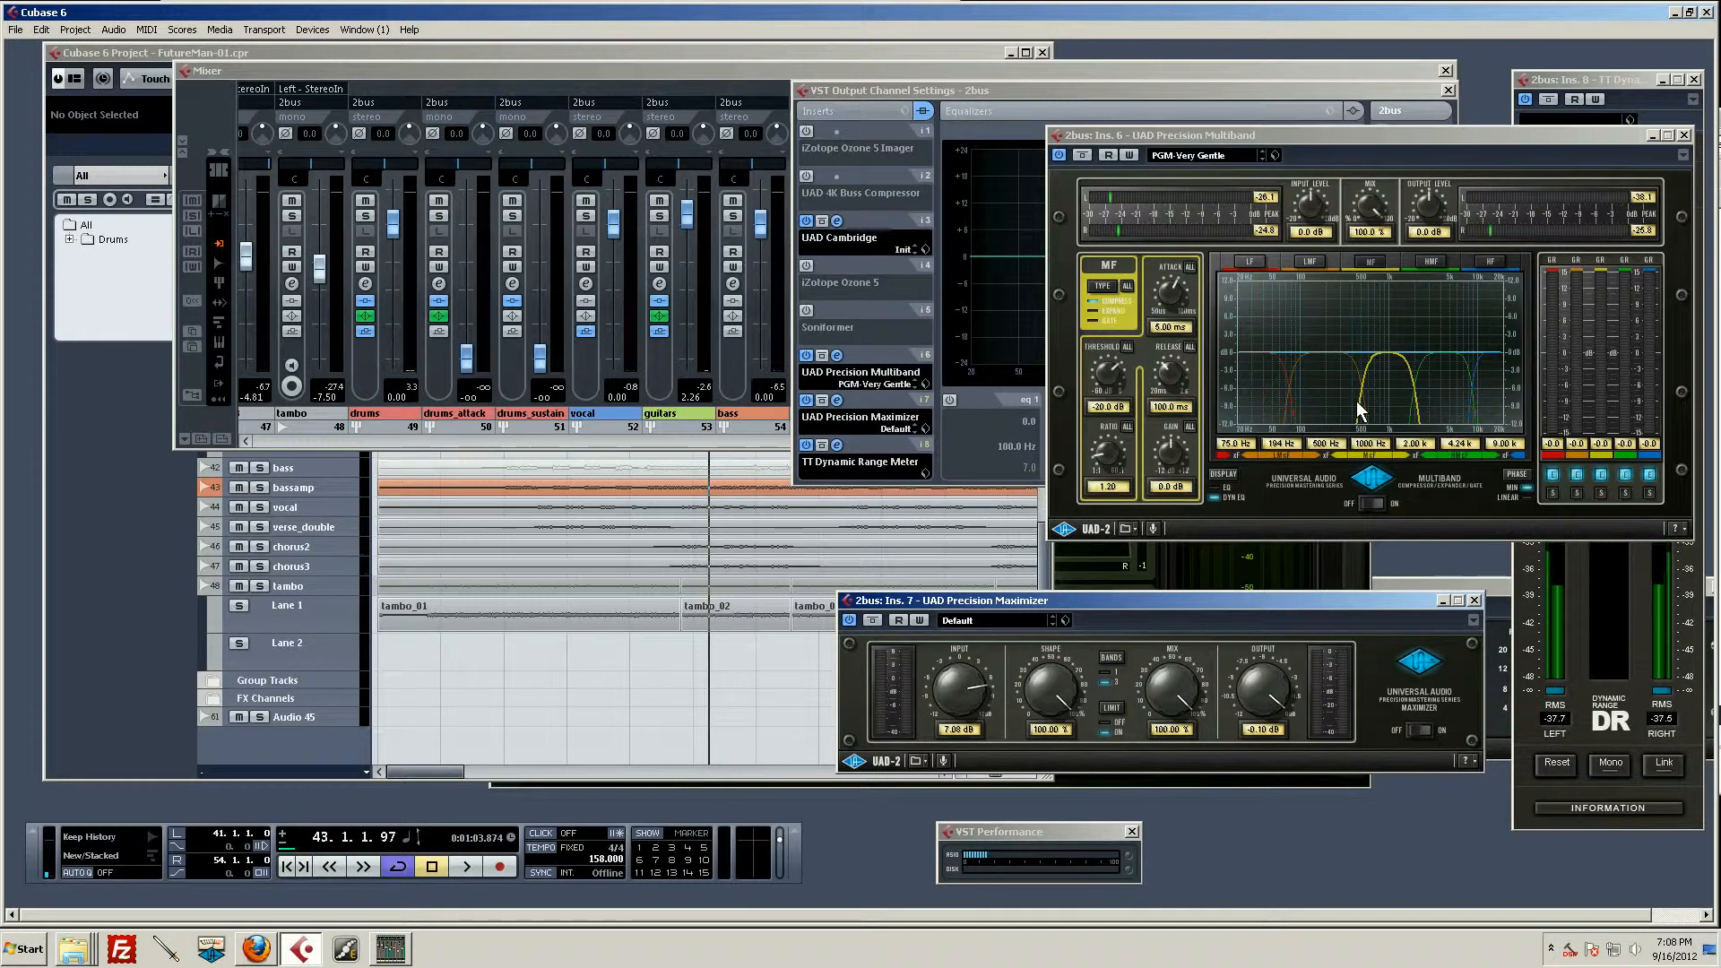
# Step: Bypass the Precision Multiband and play the loop for comparison
pyautogui.click(1081, 156)
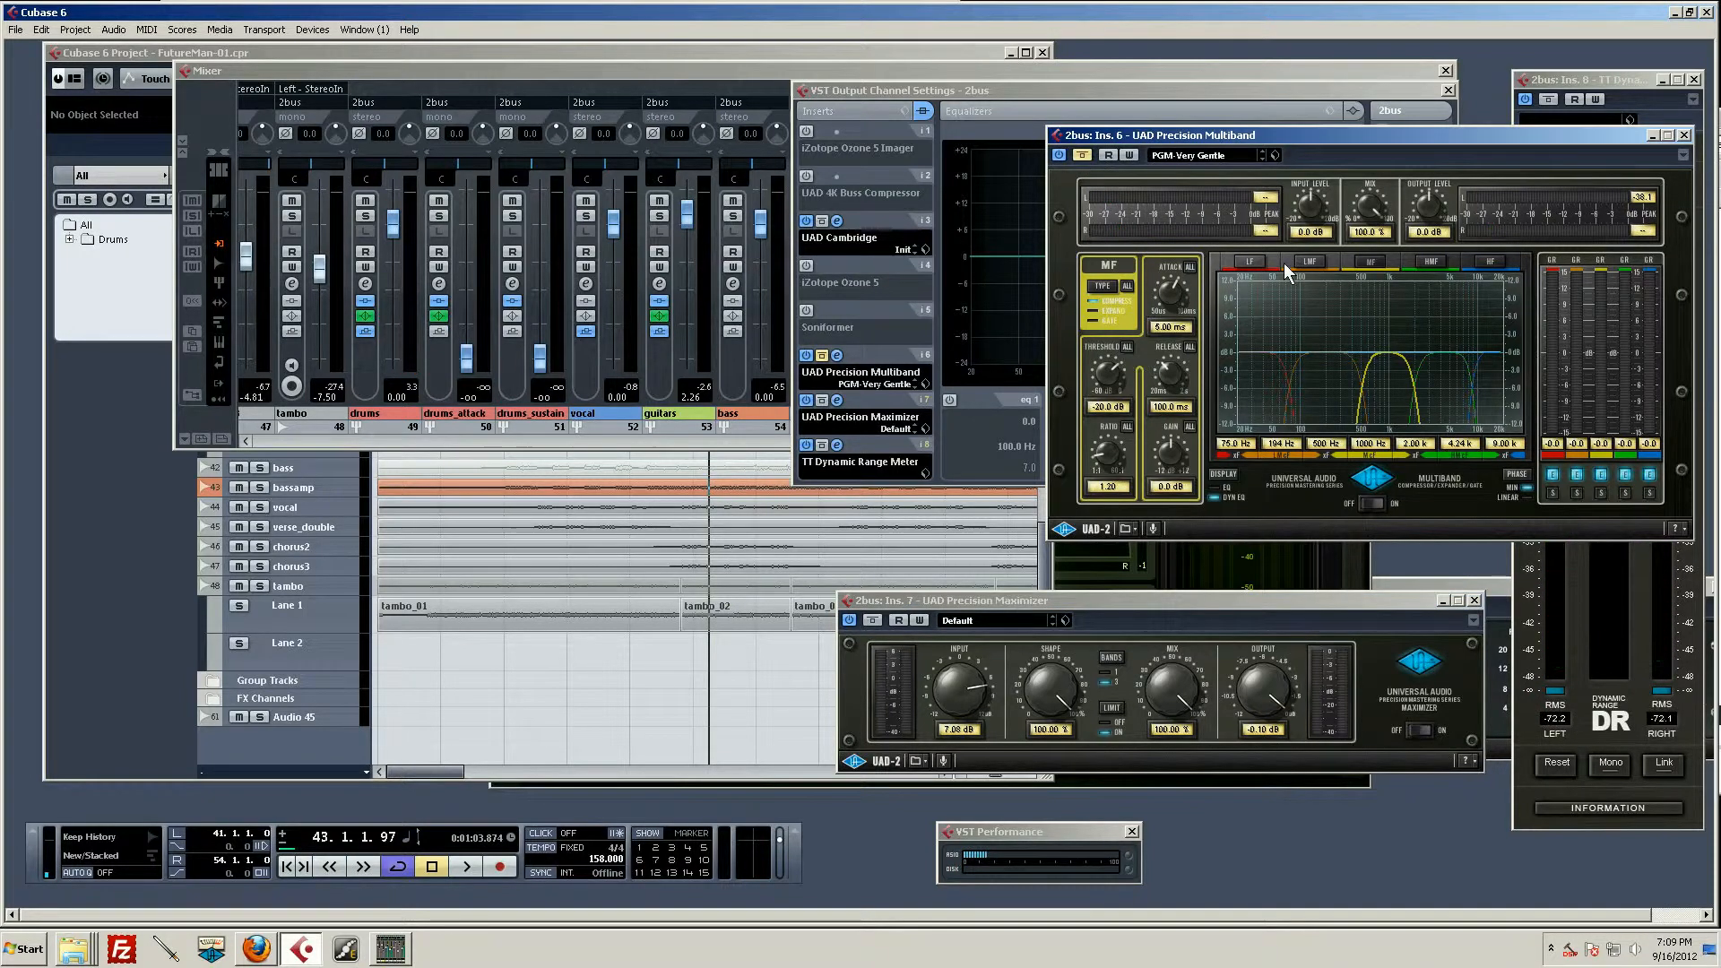
pyautogui.press('space')
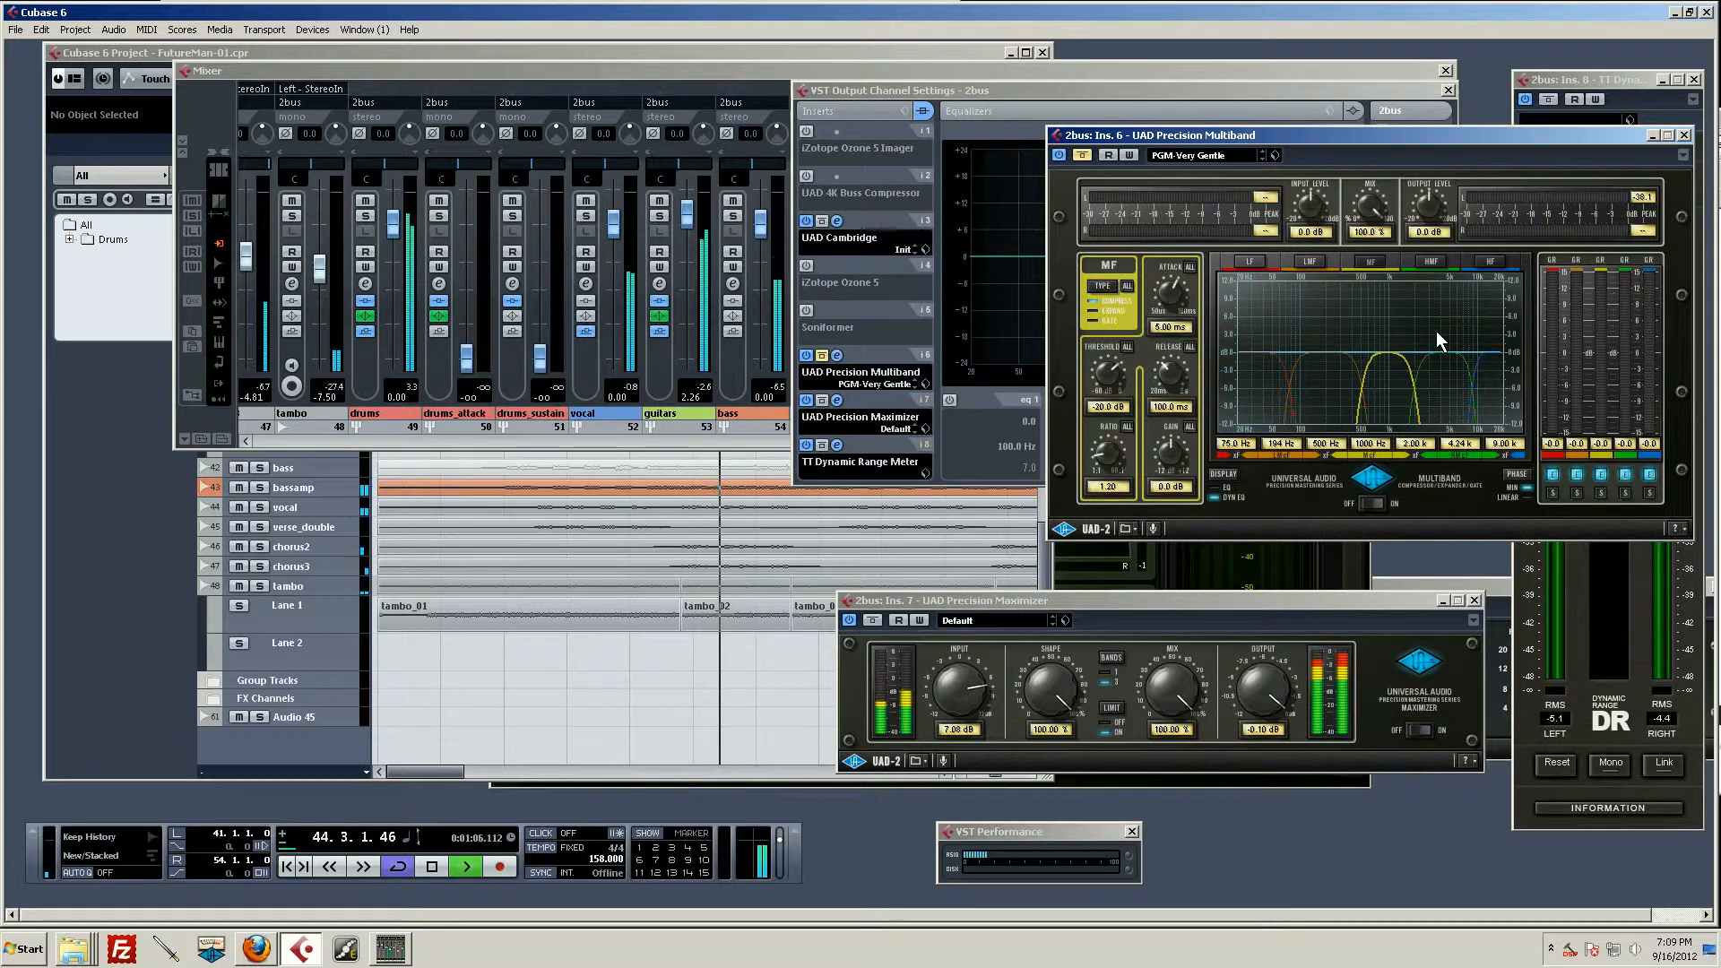
pyautogui.press('space')
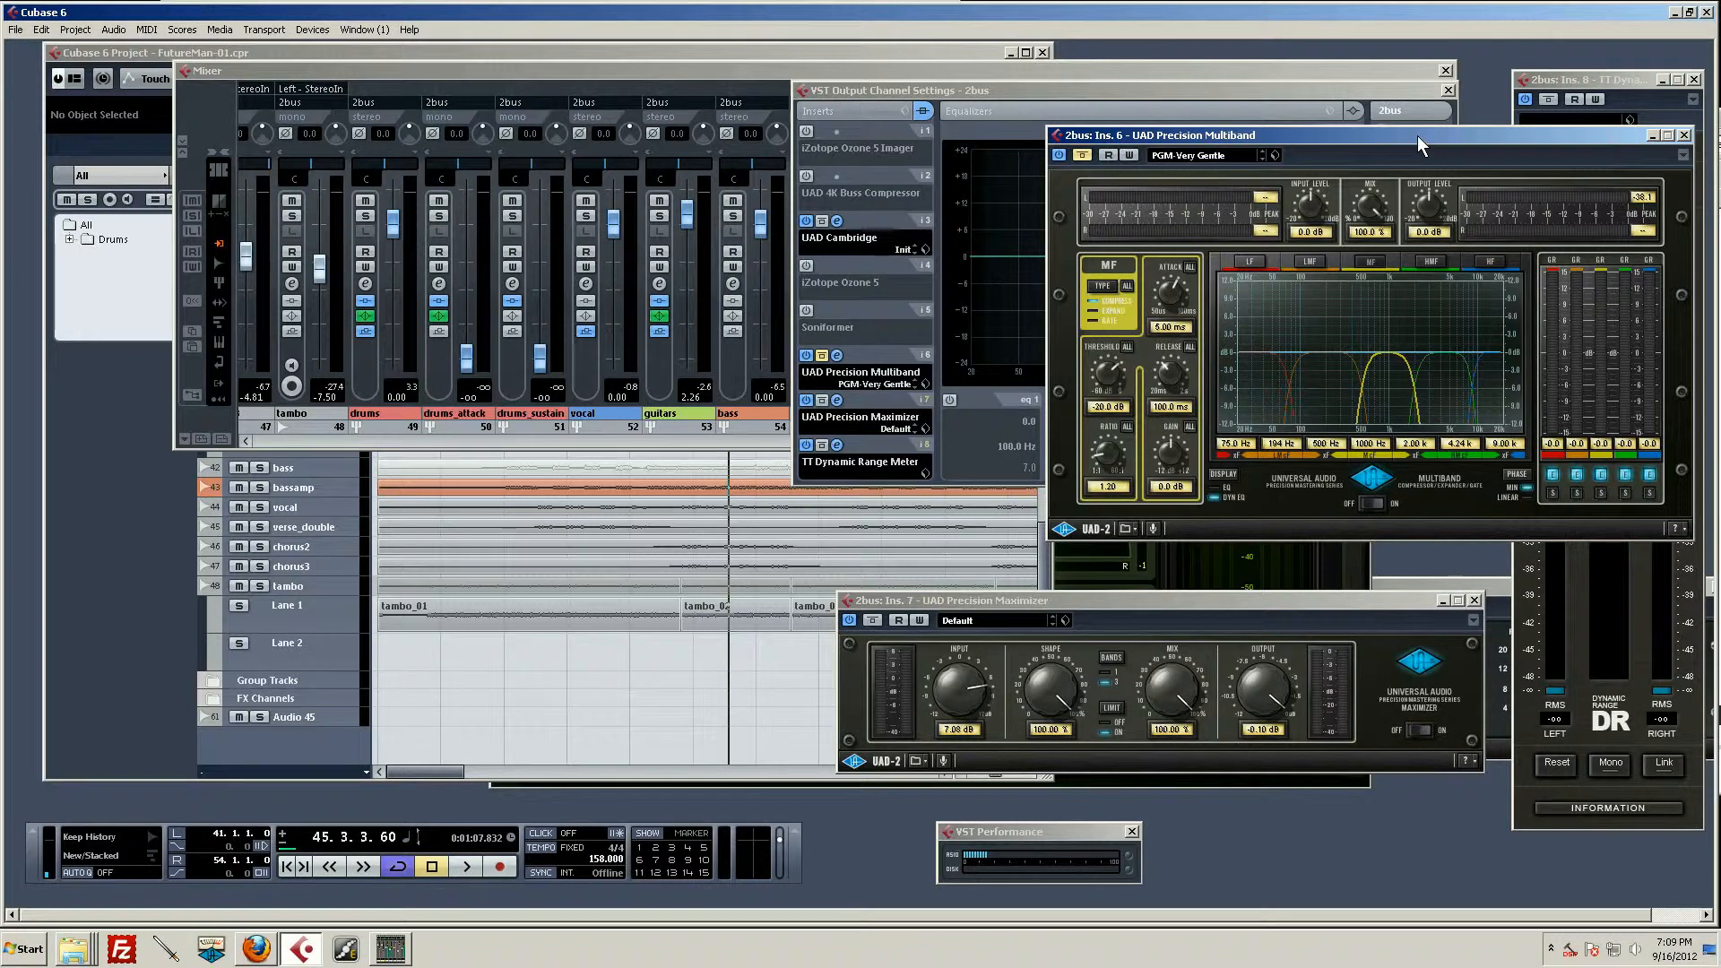
# Step: Set the Precision Multiband's output level to -2 dB and input level to 2 dB, then audition it with the bypass off
pyautogui.moveTo(1385, 134); pyautogui.dragTo(1347, 114)
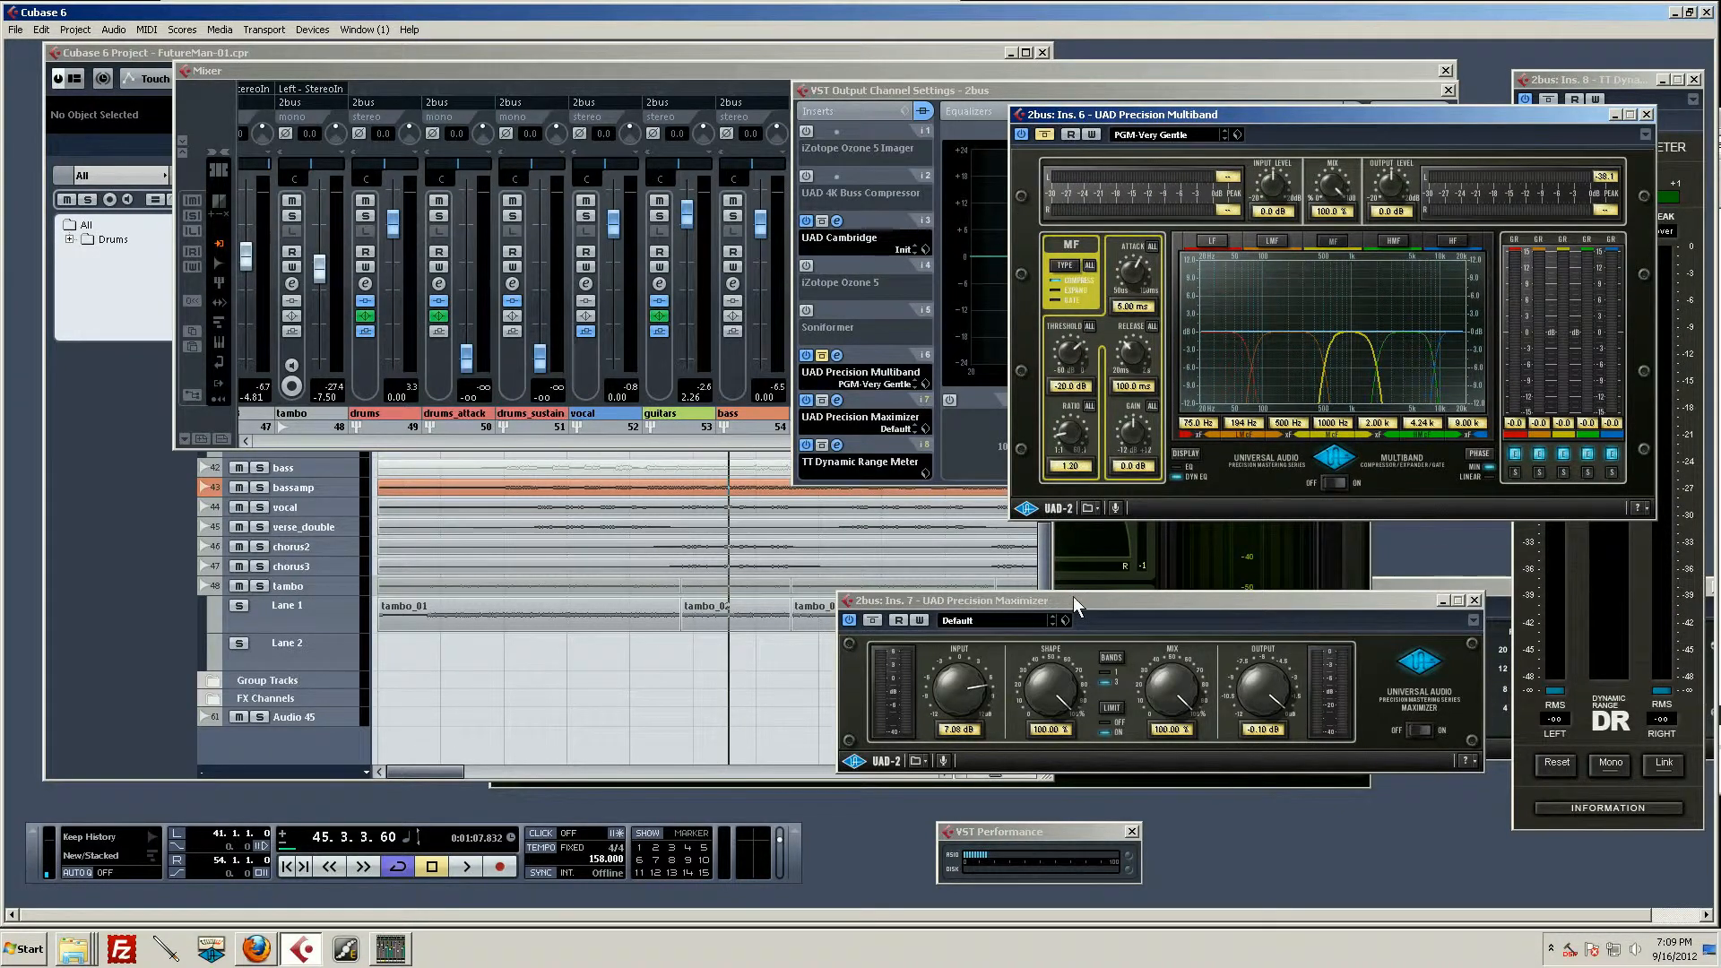
pyautogui.click(1109, 602)
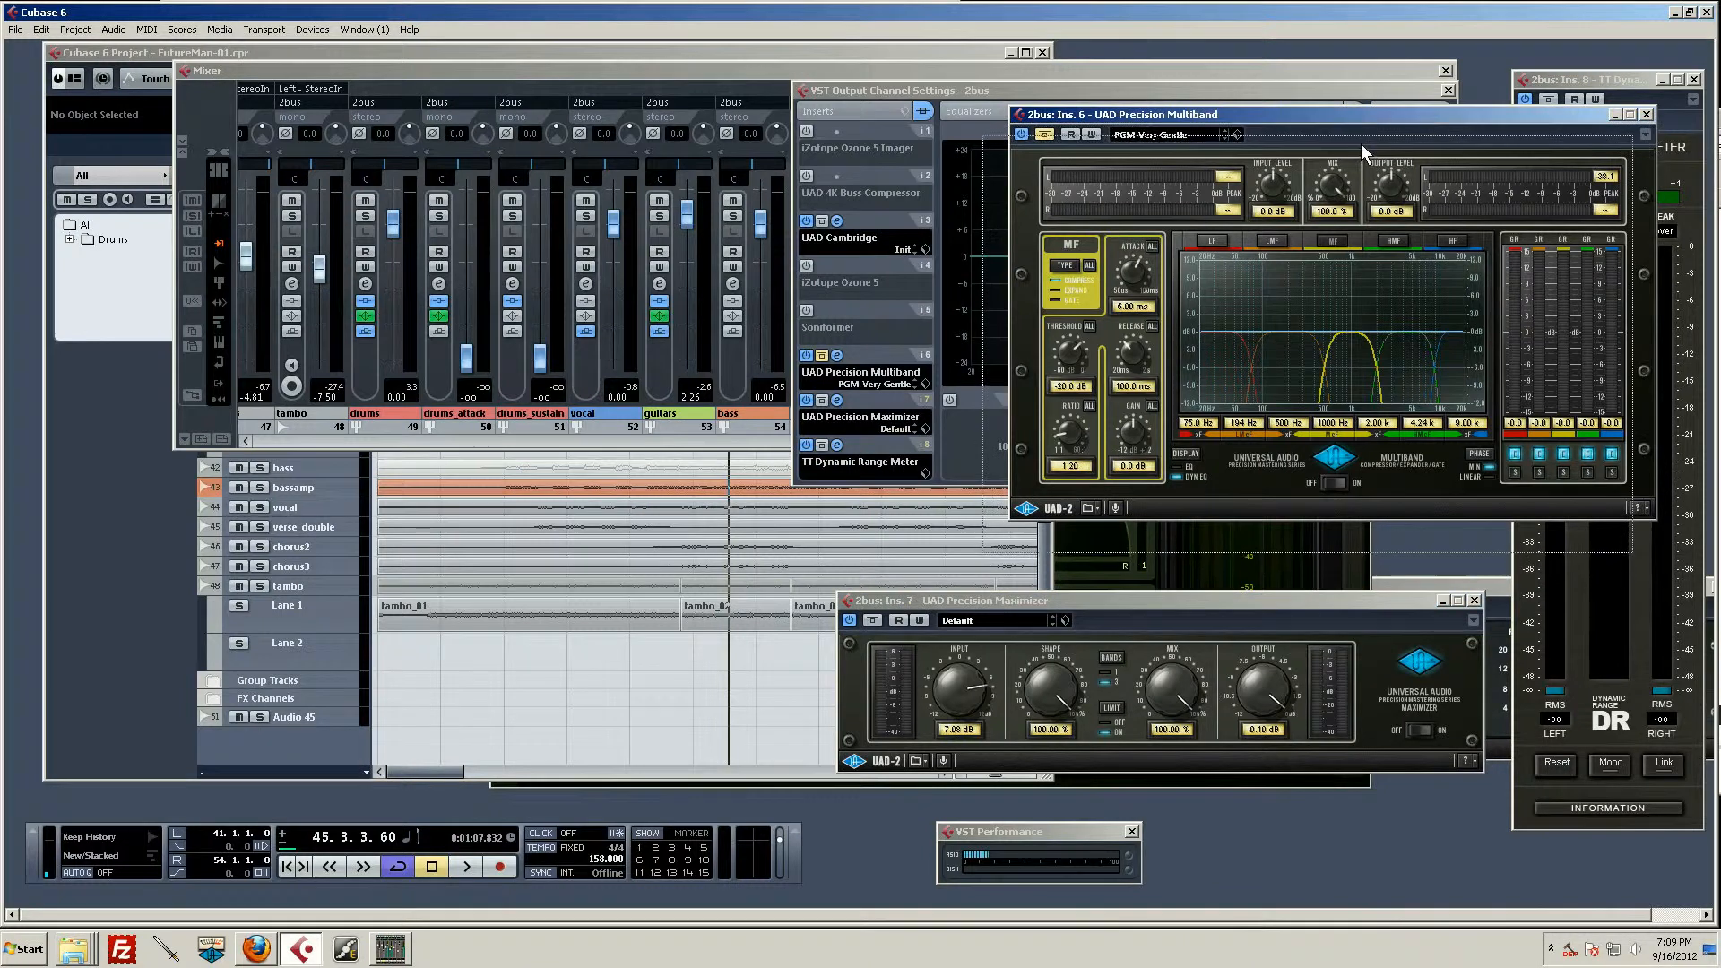
pyautogui.moveTo(1361, 143); pyautogui.dragTo(1334, 174)
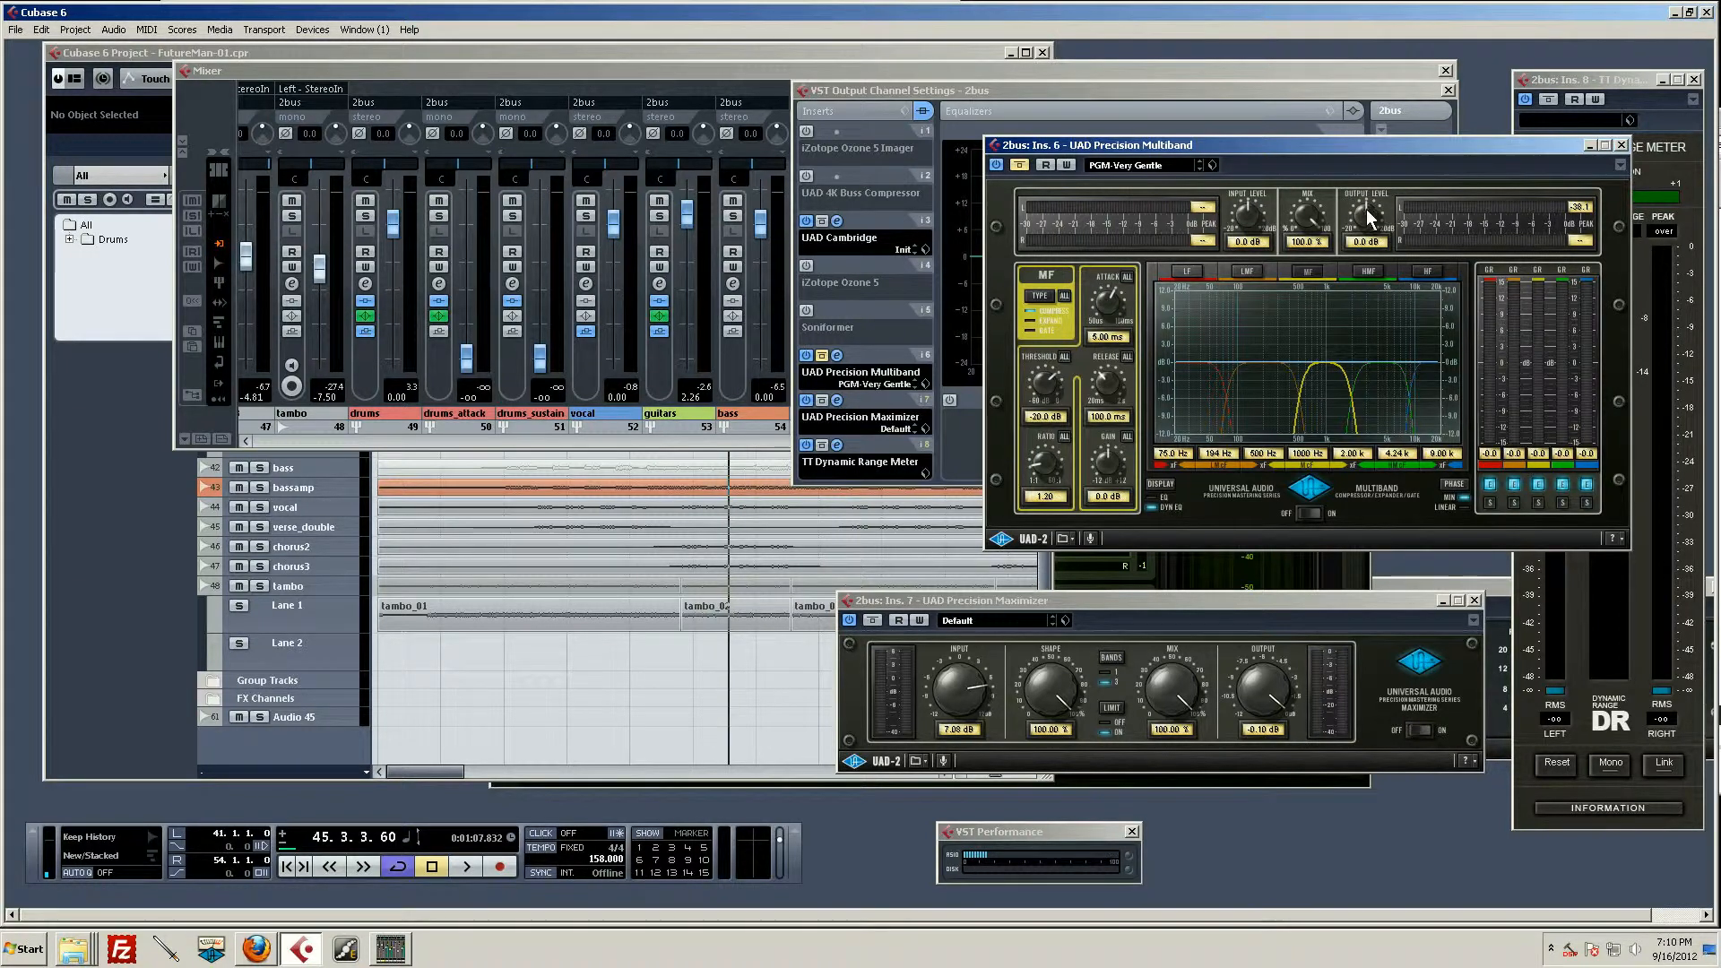
pyautogui.click(1366, 242)
pyautogui.write('-2')
pyautogui.click(1243, 245)
pyautogui.write('2')
pyautogui.press('Return')
pyautogui.click(1019, 165)
pyautogui.press('space')
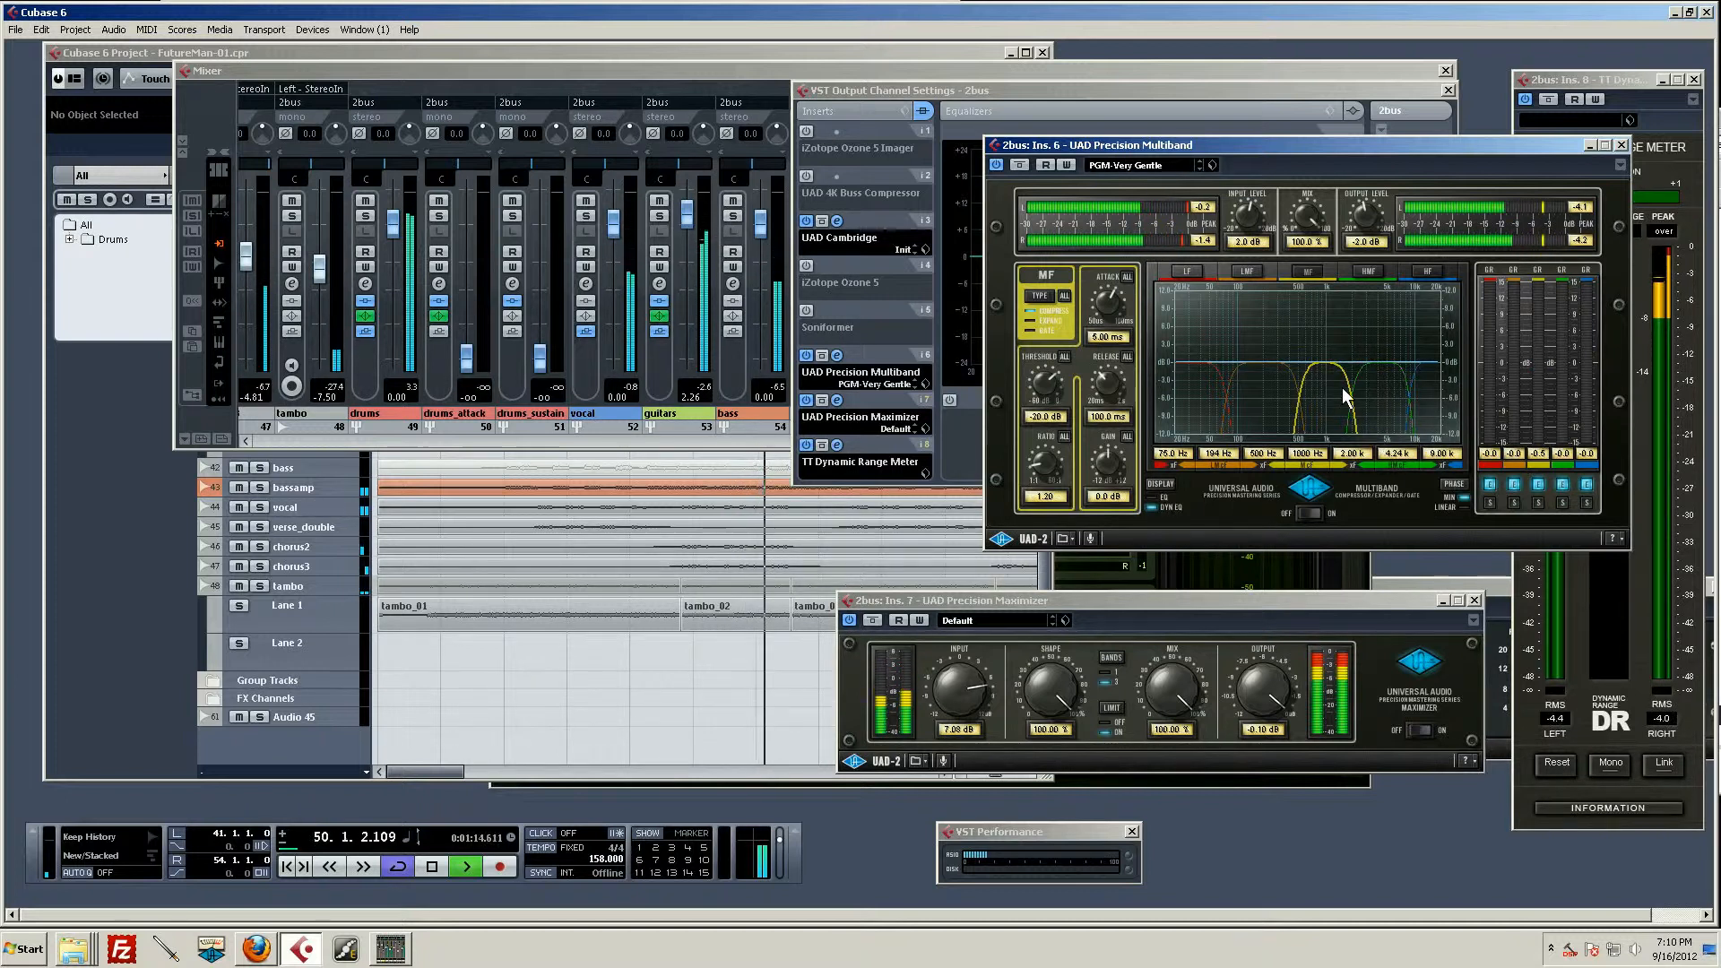
pyautogui.press('space')
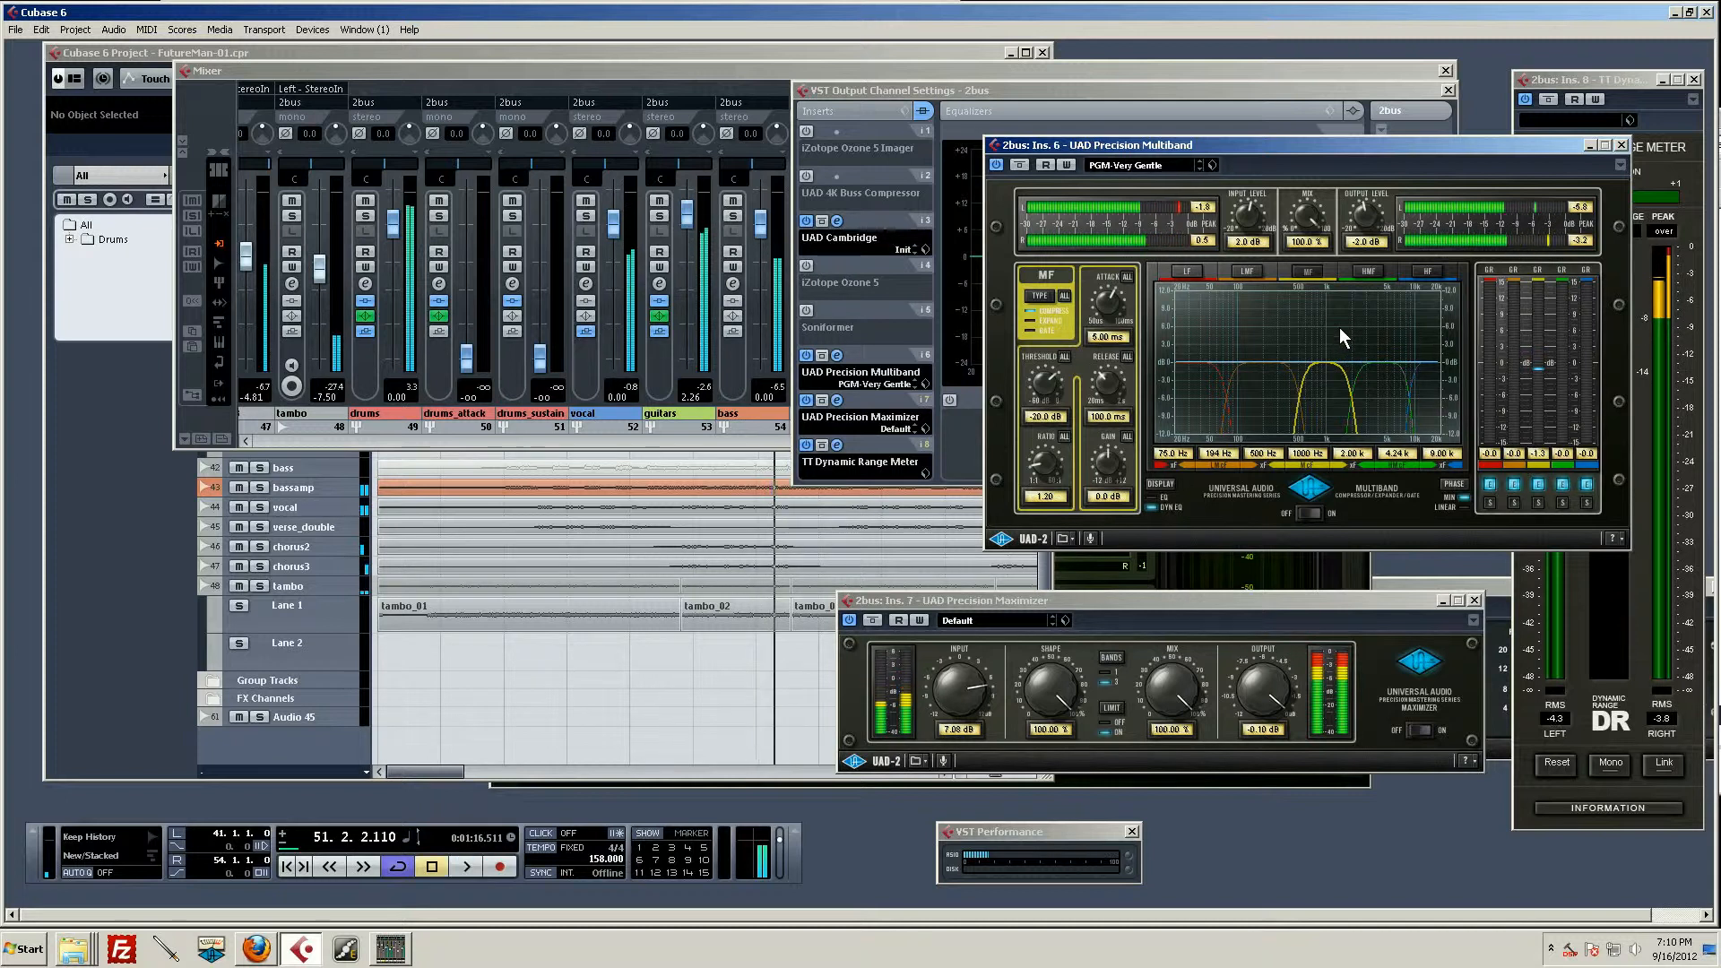
# Step: Set the Precision Multiband's input level to 5 dB and output level to -5 dB, and audition the loop
pyautogui.click(1244, 242)
pyautogui.write('4')
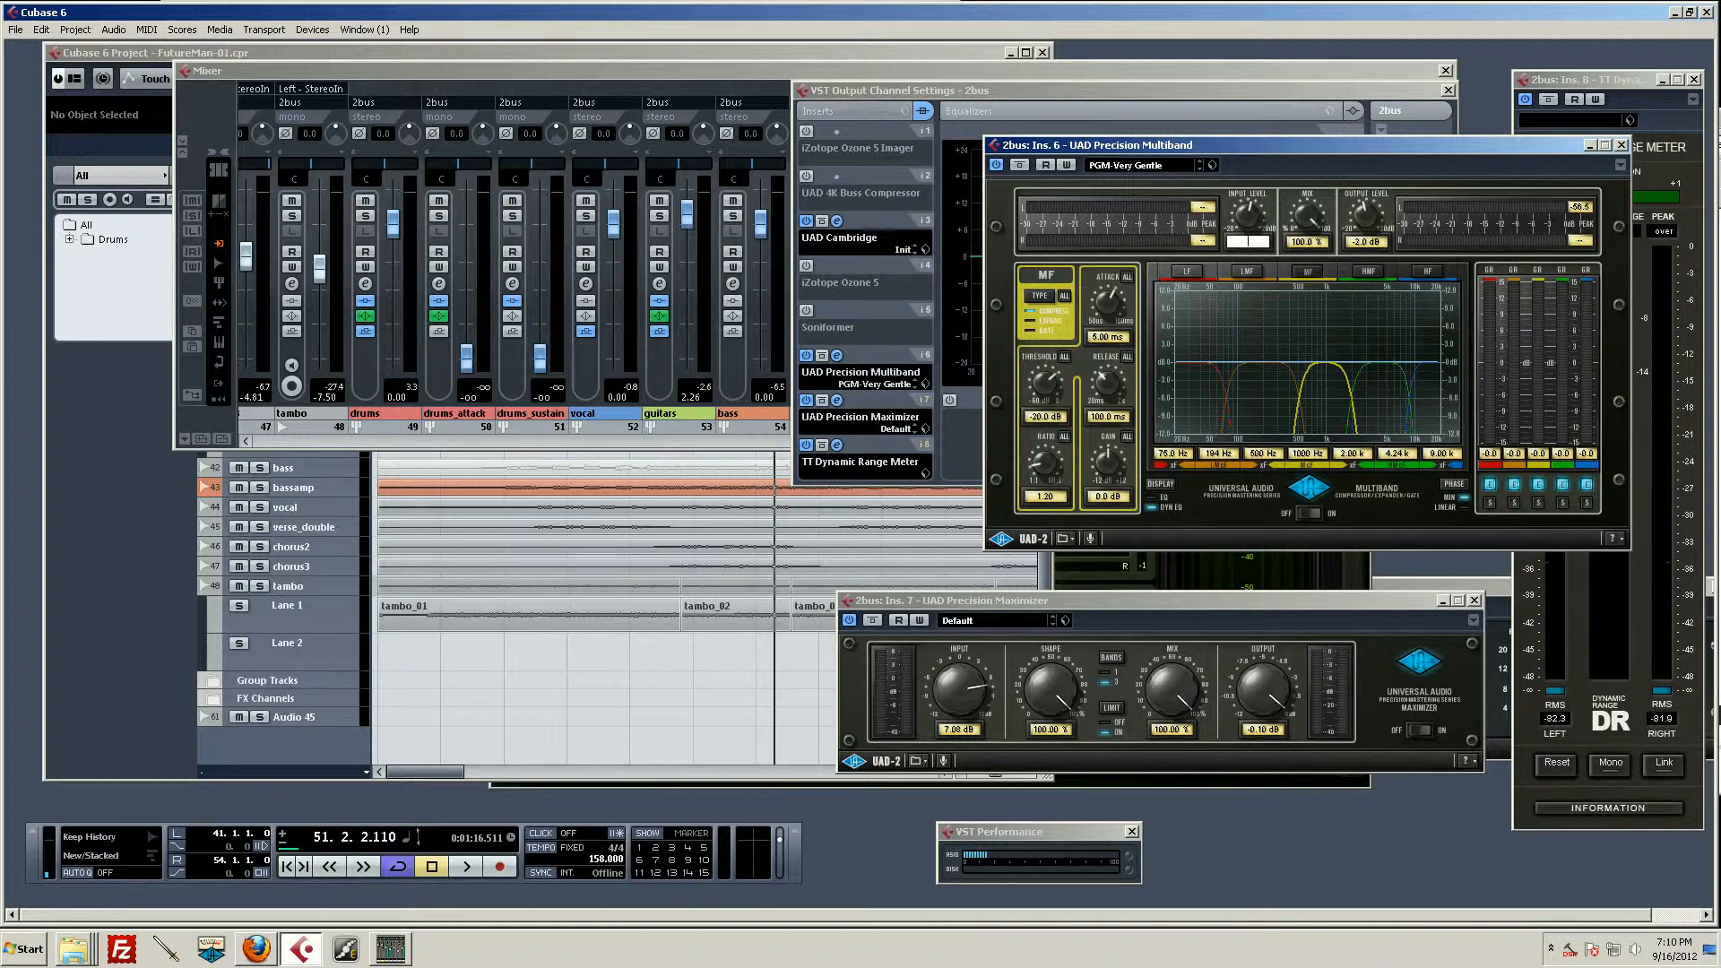
pyautogui.press('Return')
pyautogui.click(1364, 242)
pyautogui.write('-5')
pyautogui.press('Return')
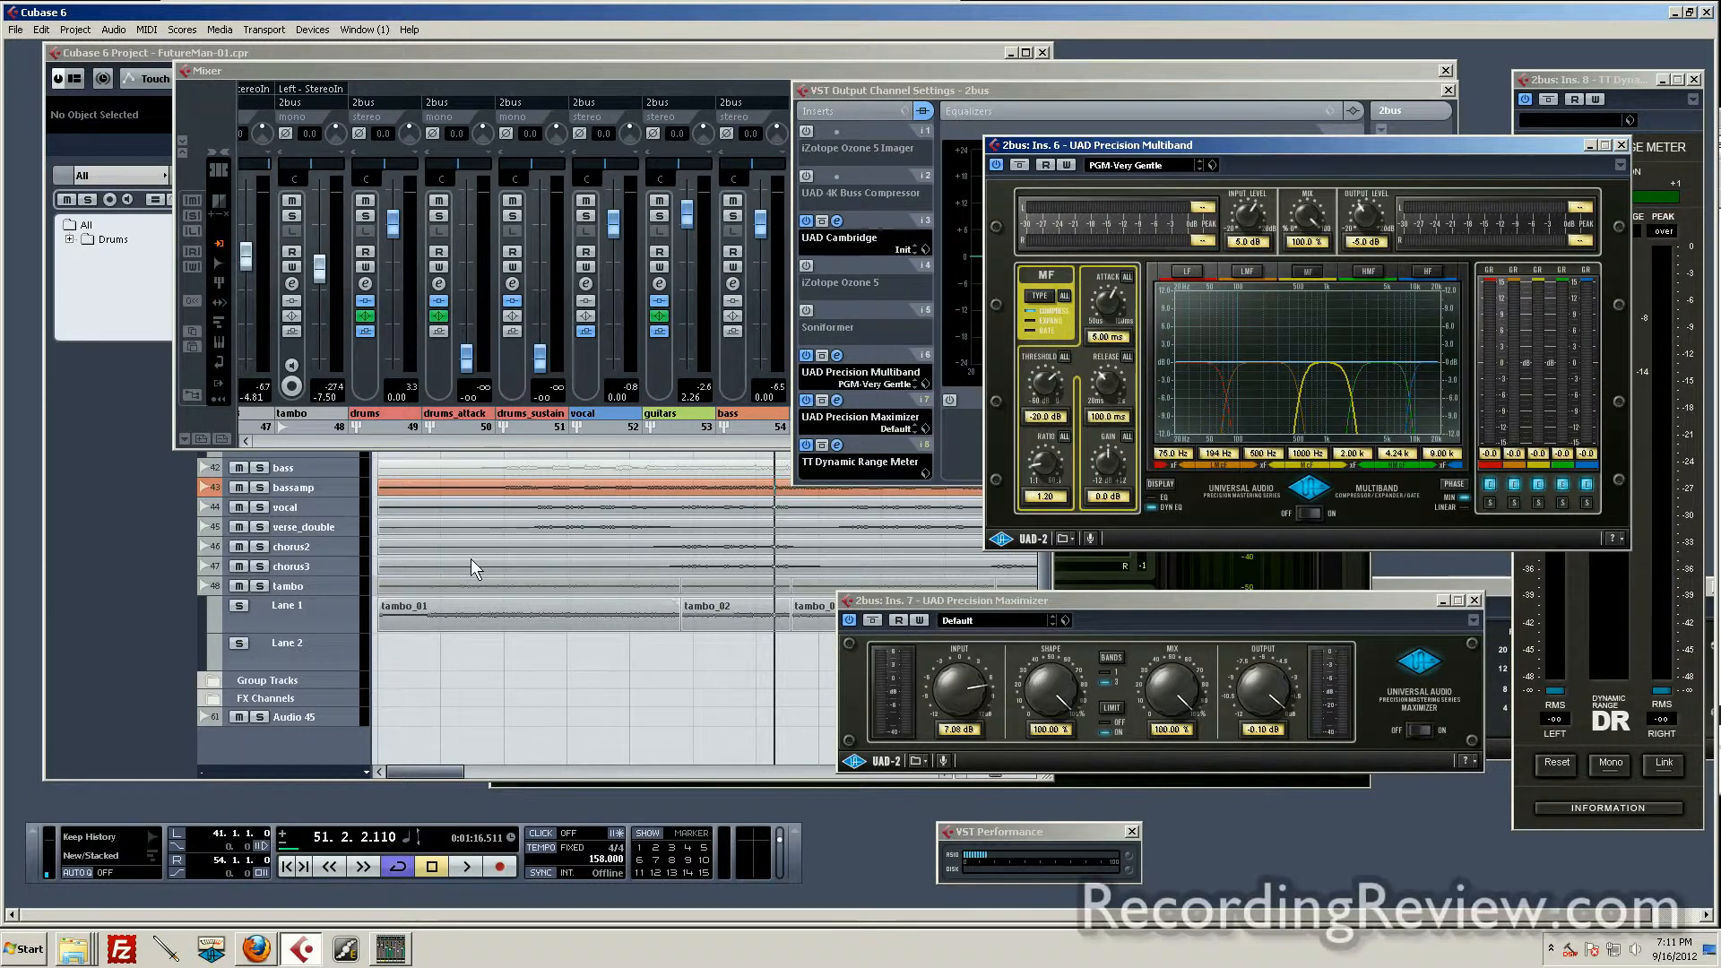
pyautogui.press('space')
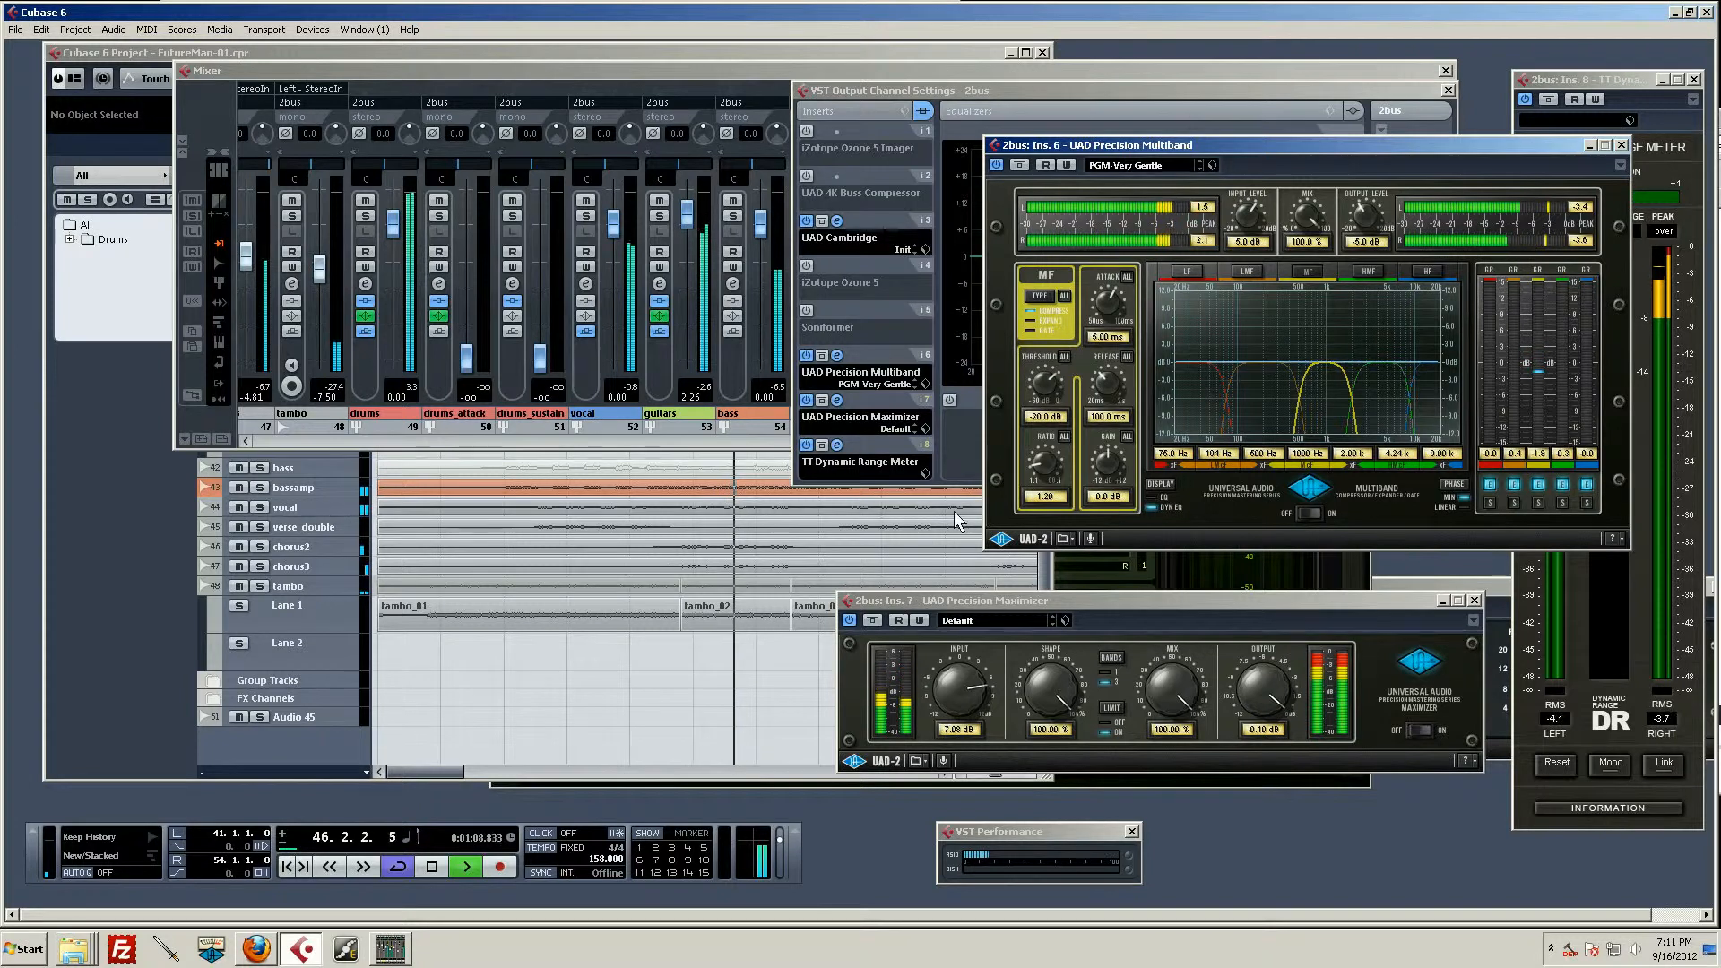
pyautogui.press('space')
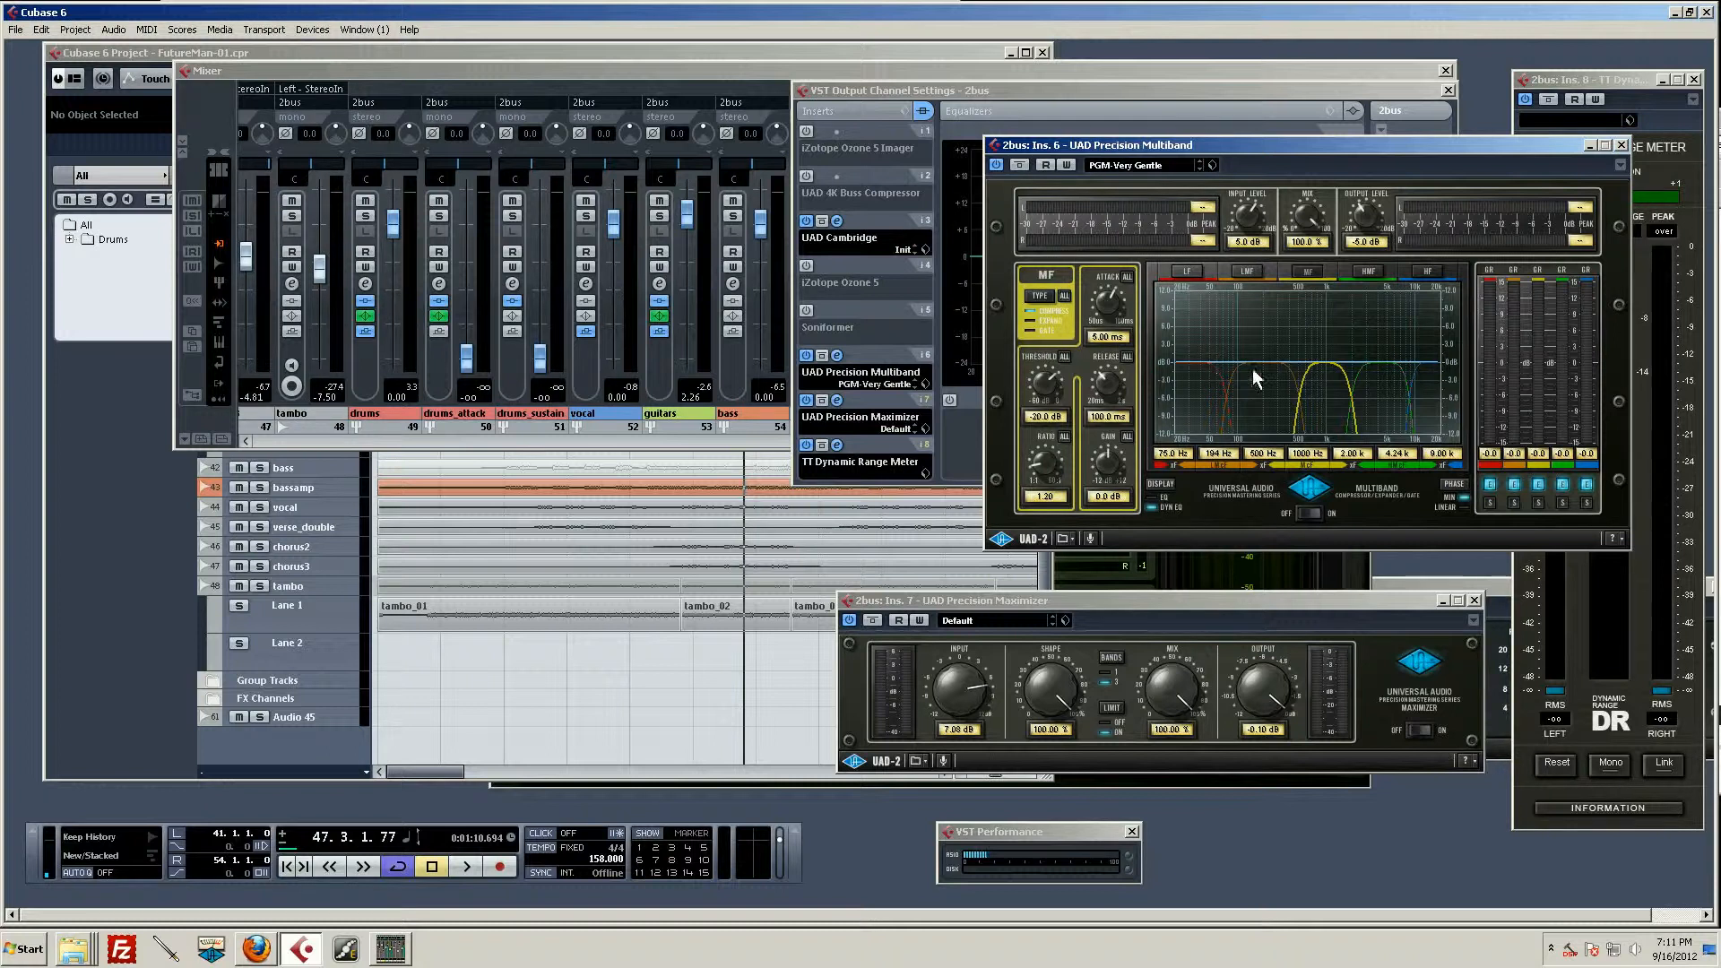
# Step: Select the LF band, set the Precision Multiband's output level to -10 dB and input level to 10 dB, and audition the loop
pyautogui.click(1230, 375)
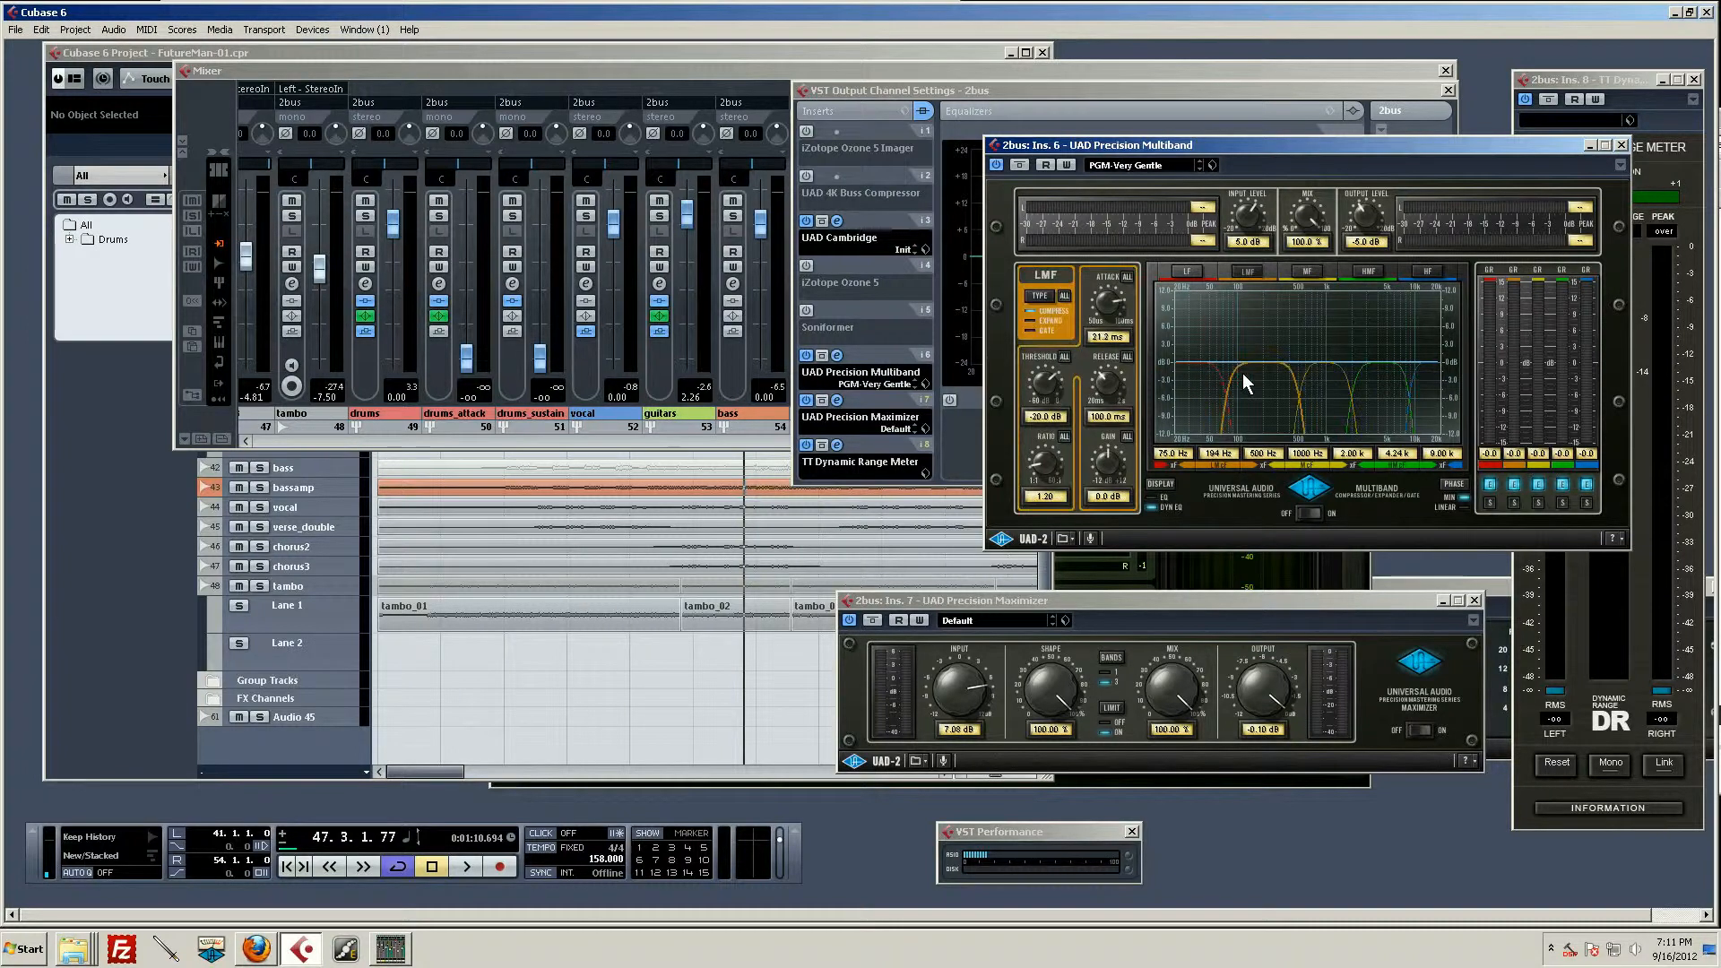
pyautogui.click(1203, 389)
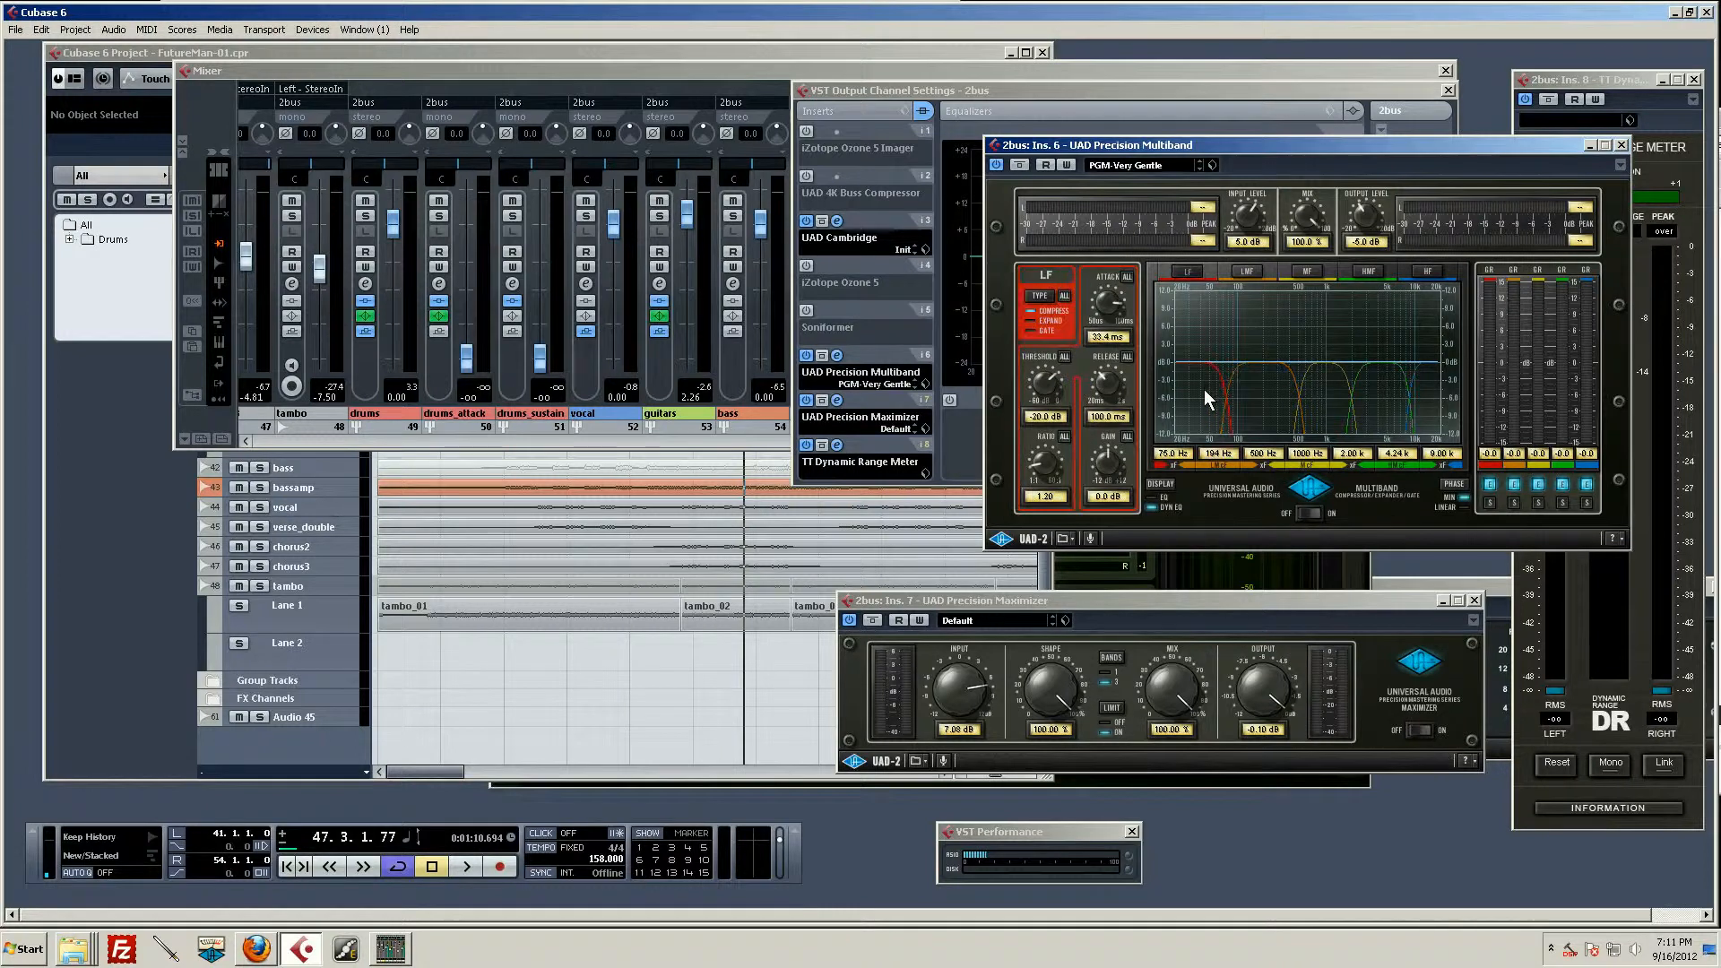
pyautogui.moveTo(1362, 218); pyautogui.dragTo(1374, 247)
pyautogui.click(1374, 243)
pyautogui.write('-10')
pyautogui.press('Return')
pyautogui.click(1254, 242)
pyautogui.write('10')
pyautogui.press('Return')
pyautogui.press('space')
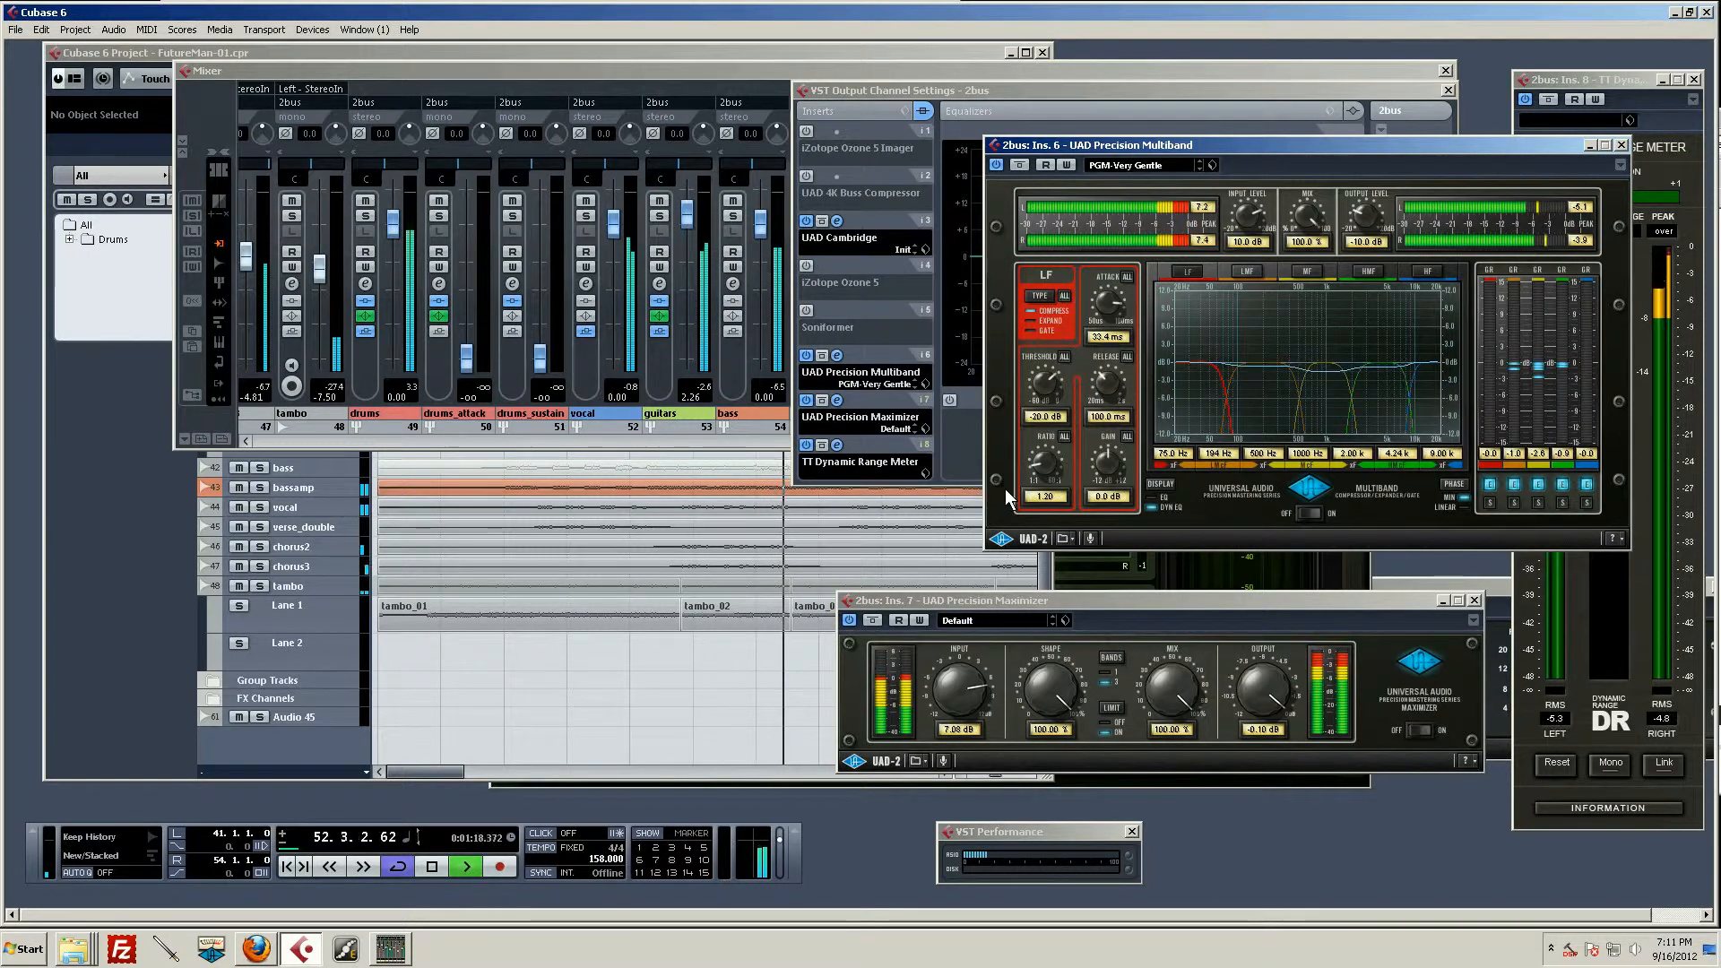
pyautogui.press('space')
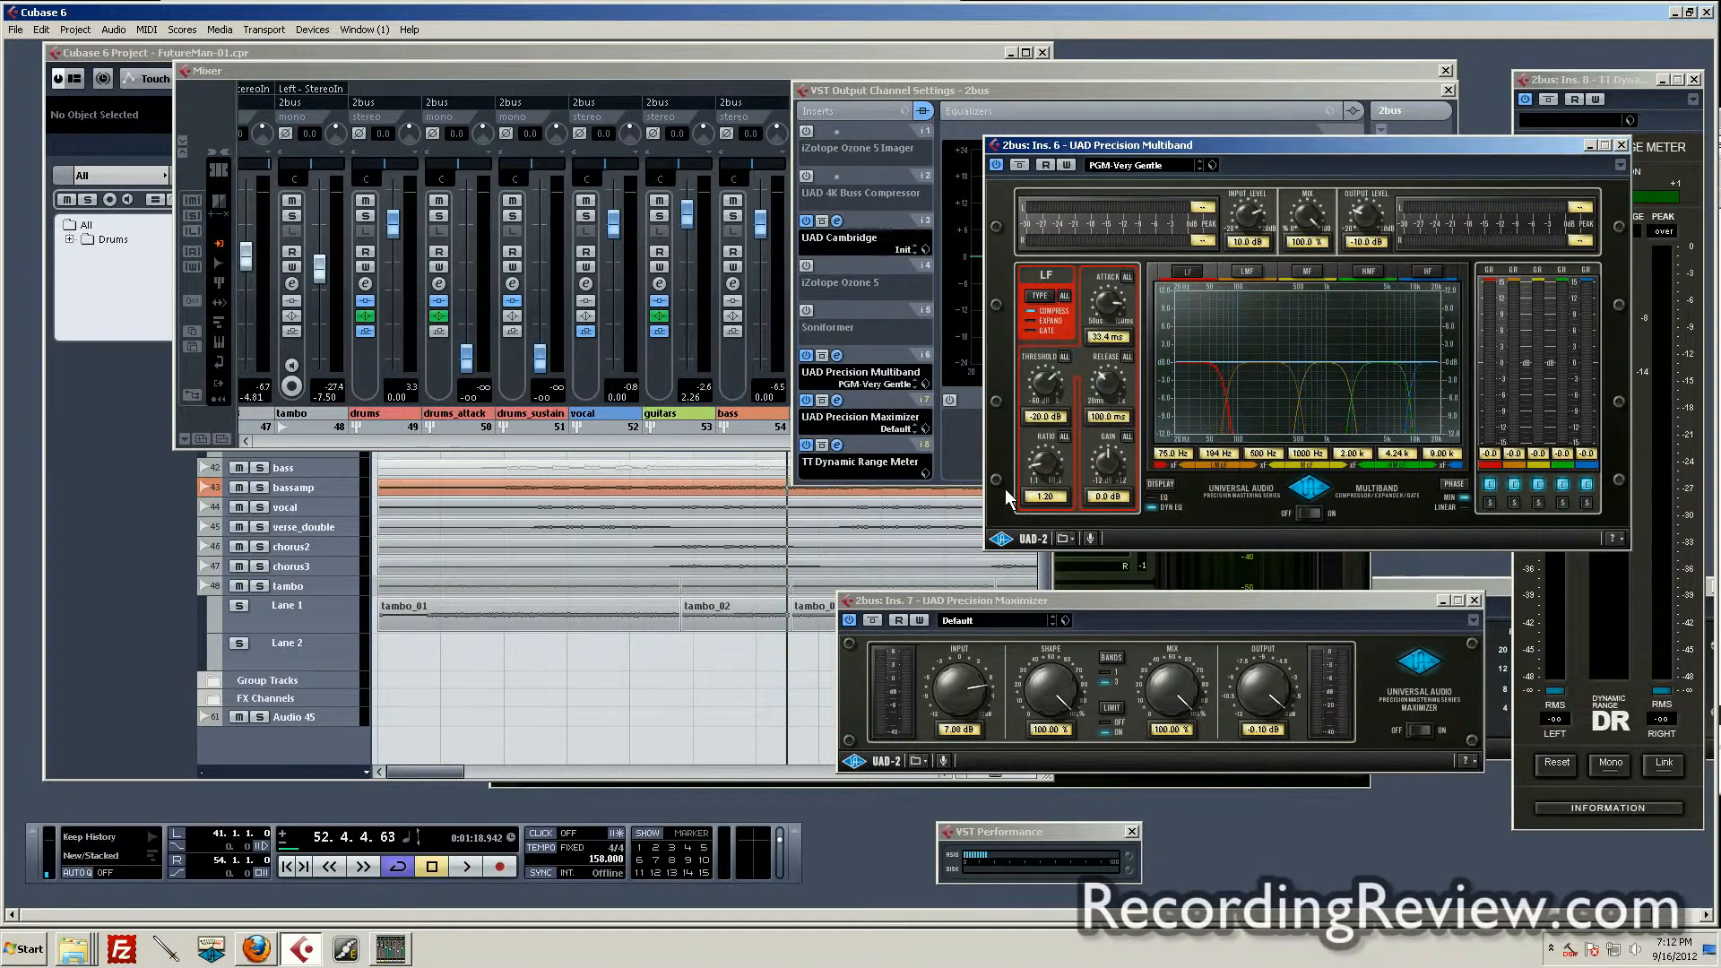
# Step: Deactivate the UAD Precision Multiband insert on the 2bus channel
pyautogui.click(806, 355)
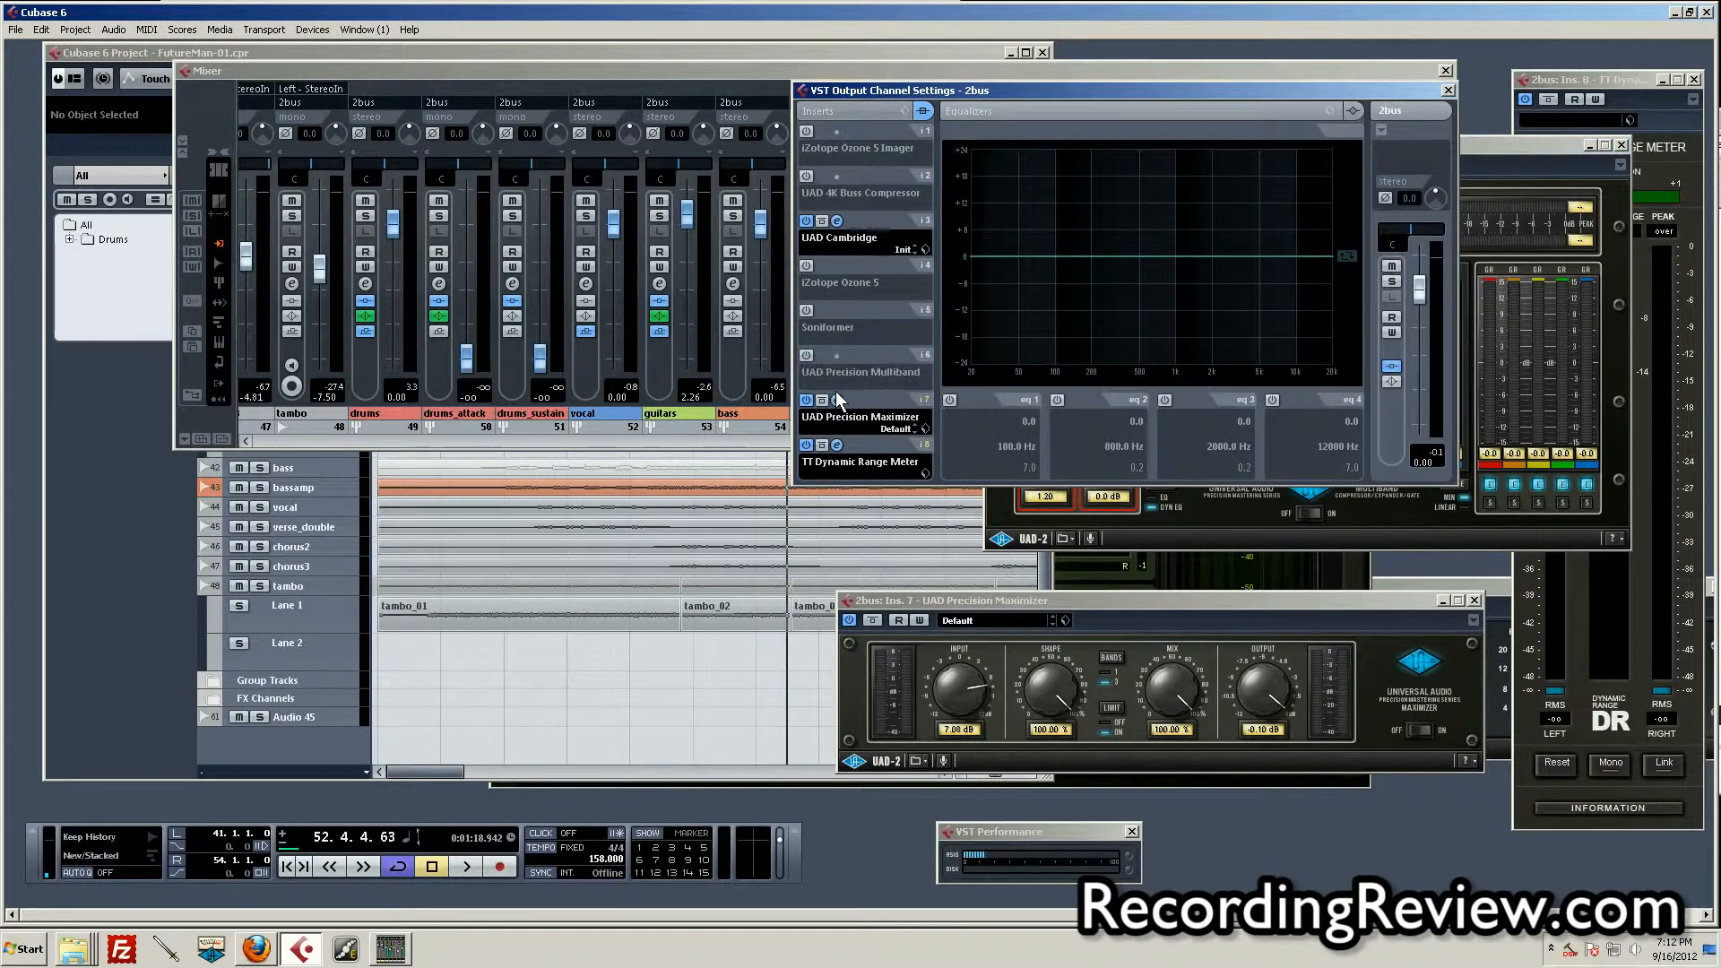
# Step: Activate the Soniformer insert on the 2bus channel, open its editor, and move its window clear of the insert list
pyautogui.click(807, 310)
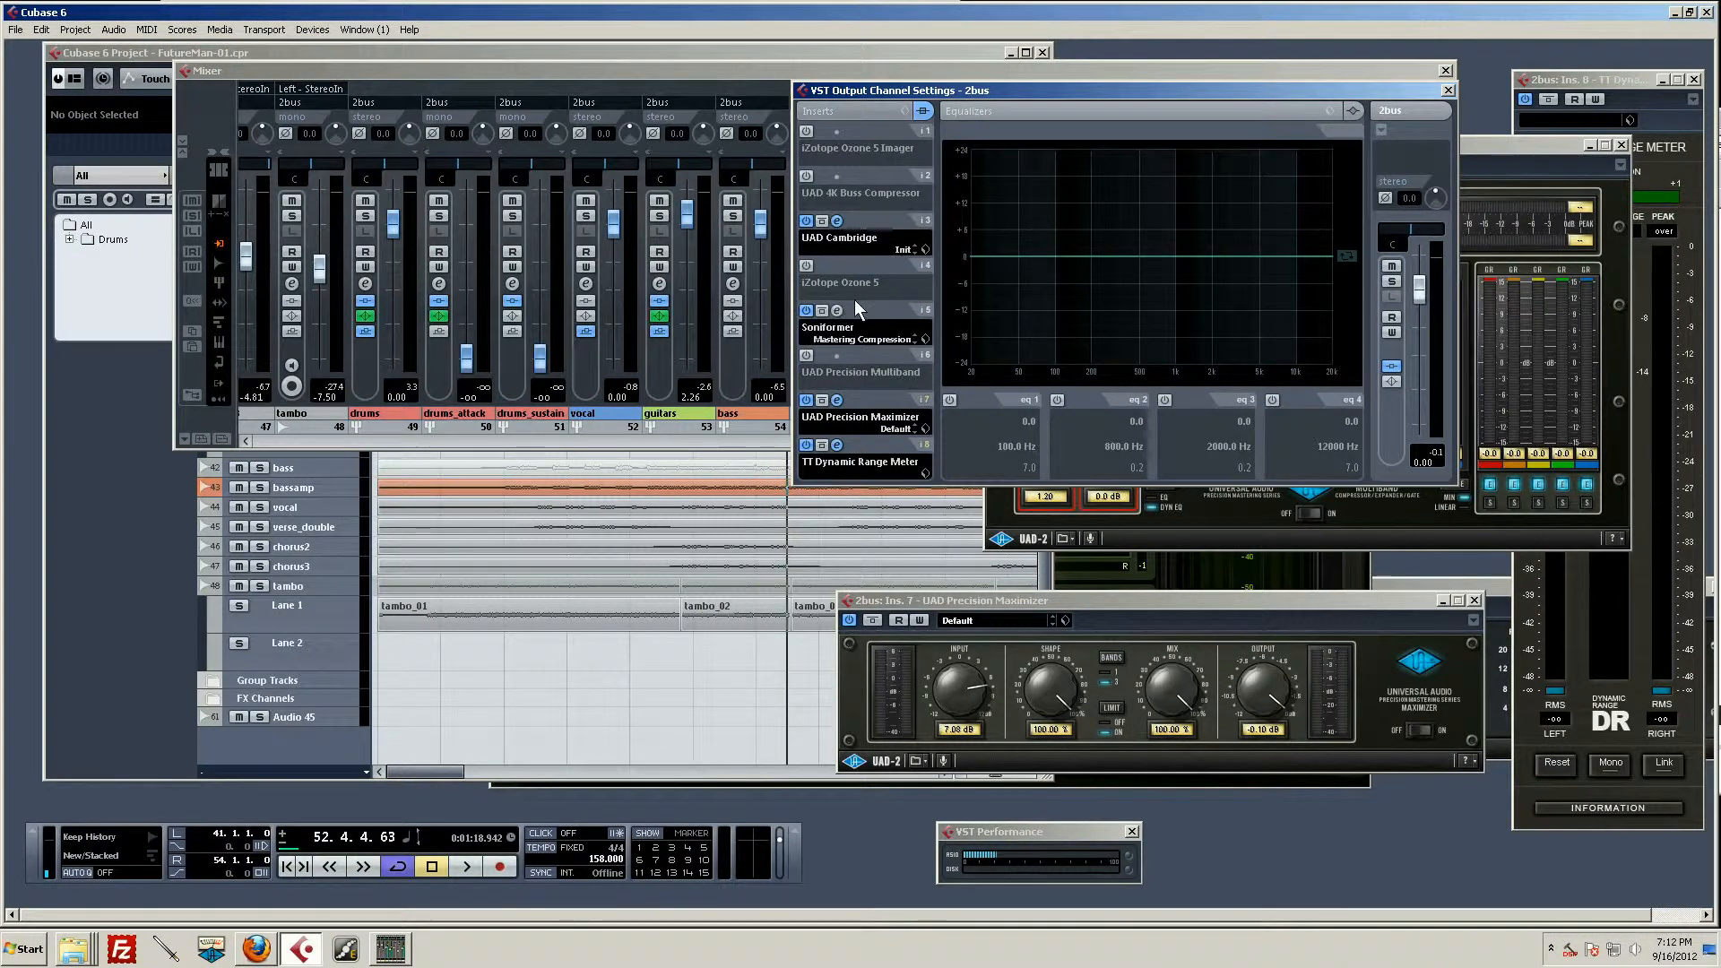
pyautogui.click(837, 310)
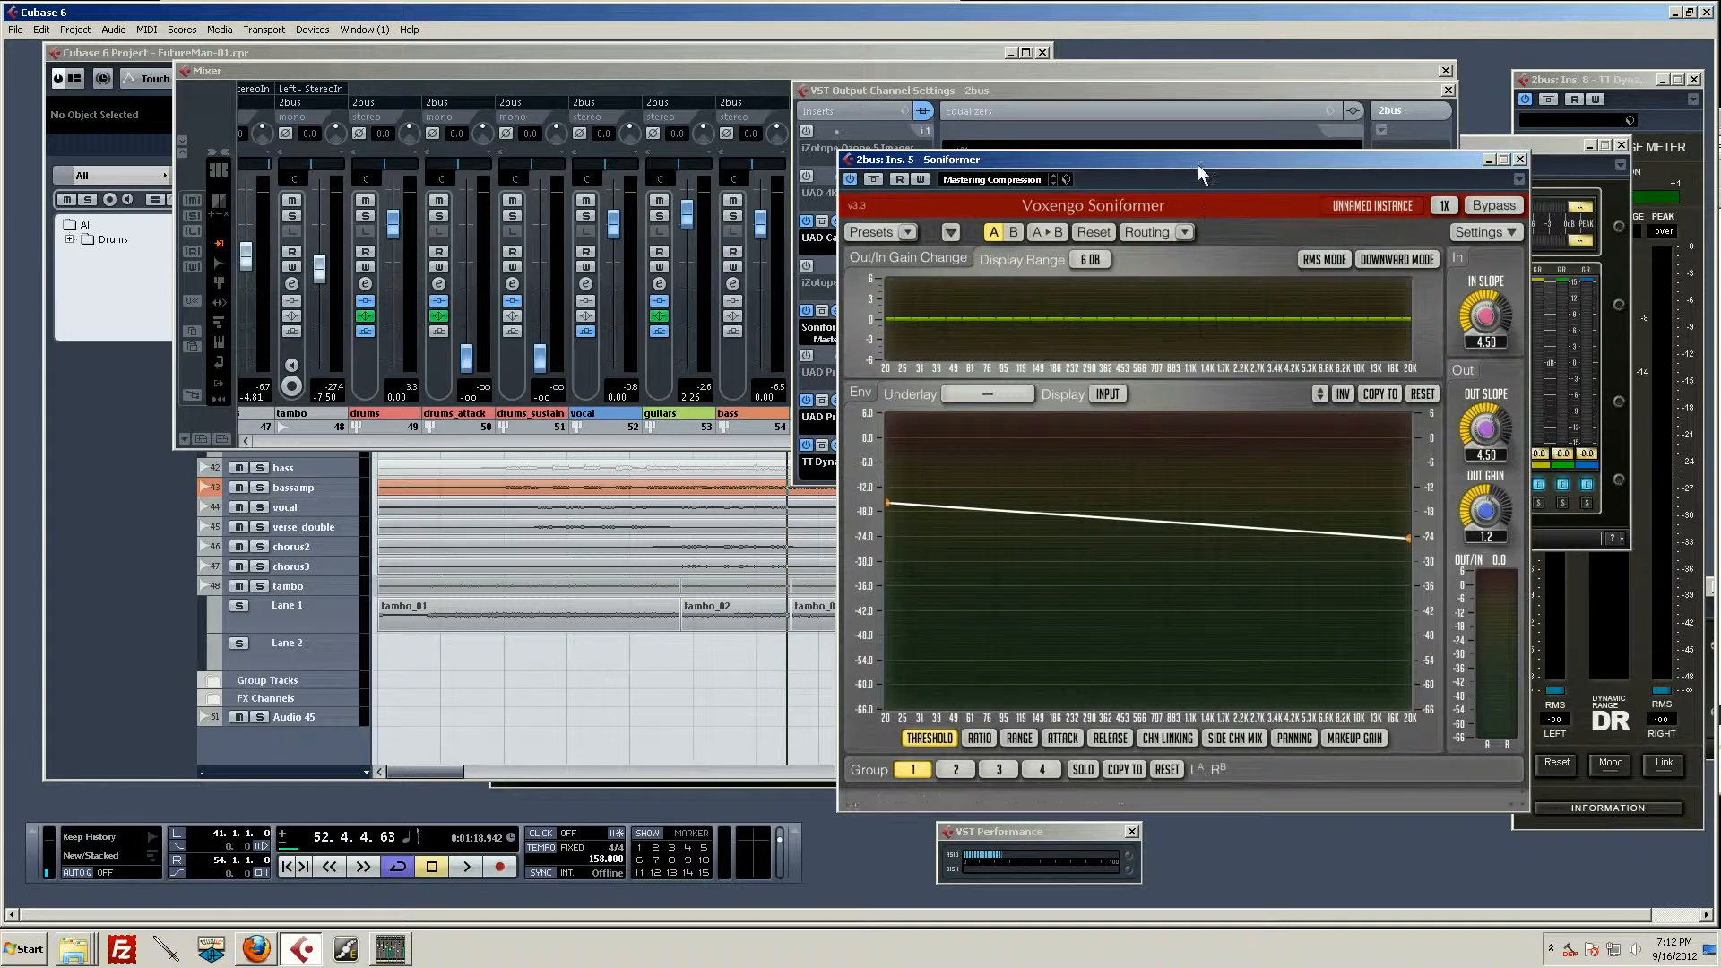
pyautogui.moveTo(1198, 164); pyautogui.dragTo(1252, 66)
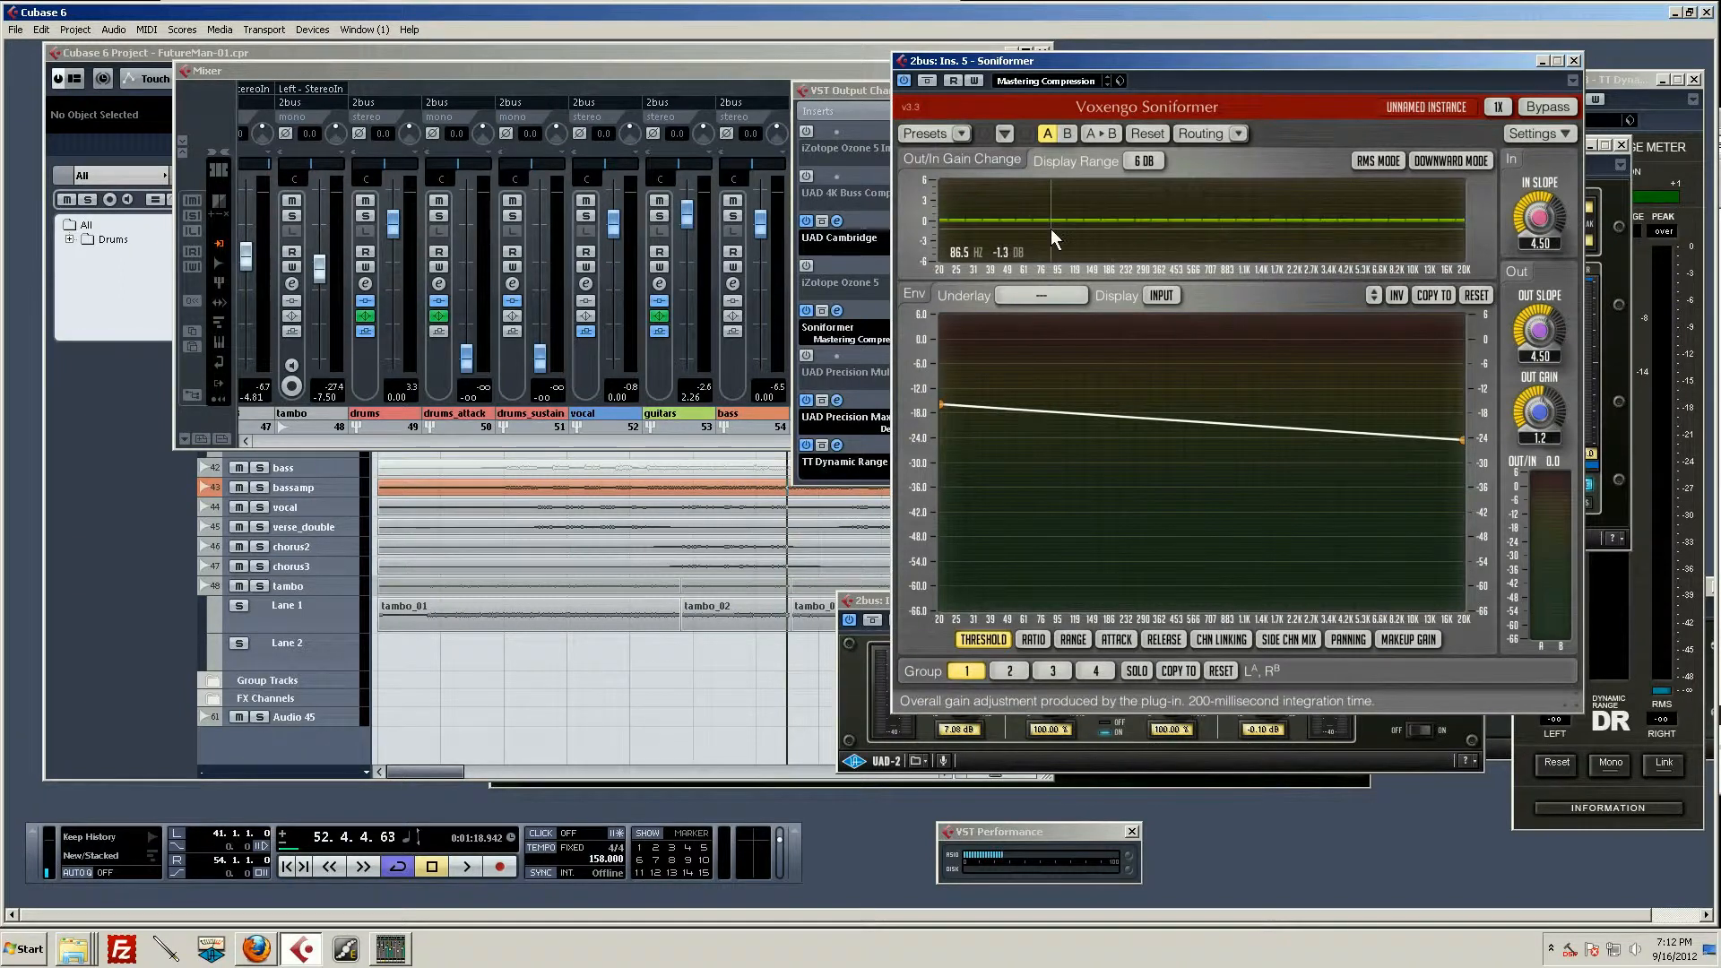
# Step: Load the Mastering Compression preset from the Session Bank in the Soniformer
pyautogui.click(963, 134)
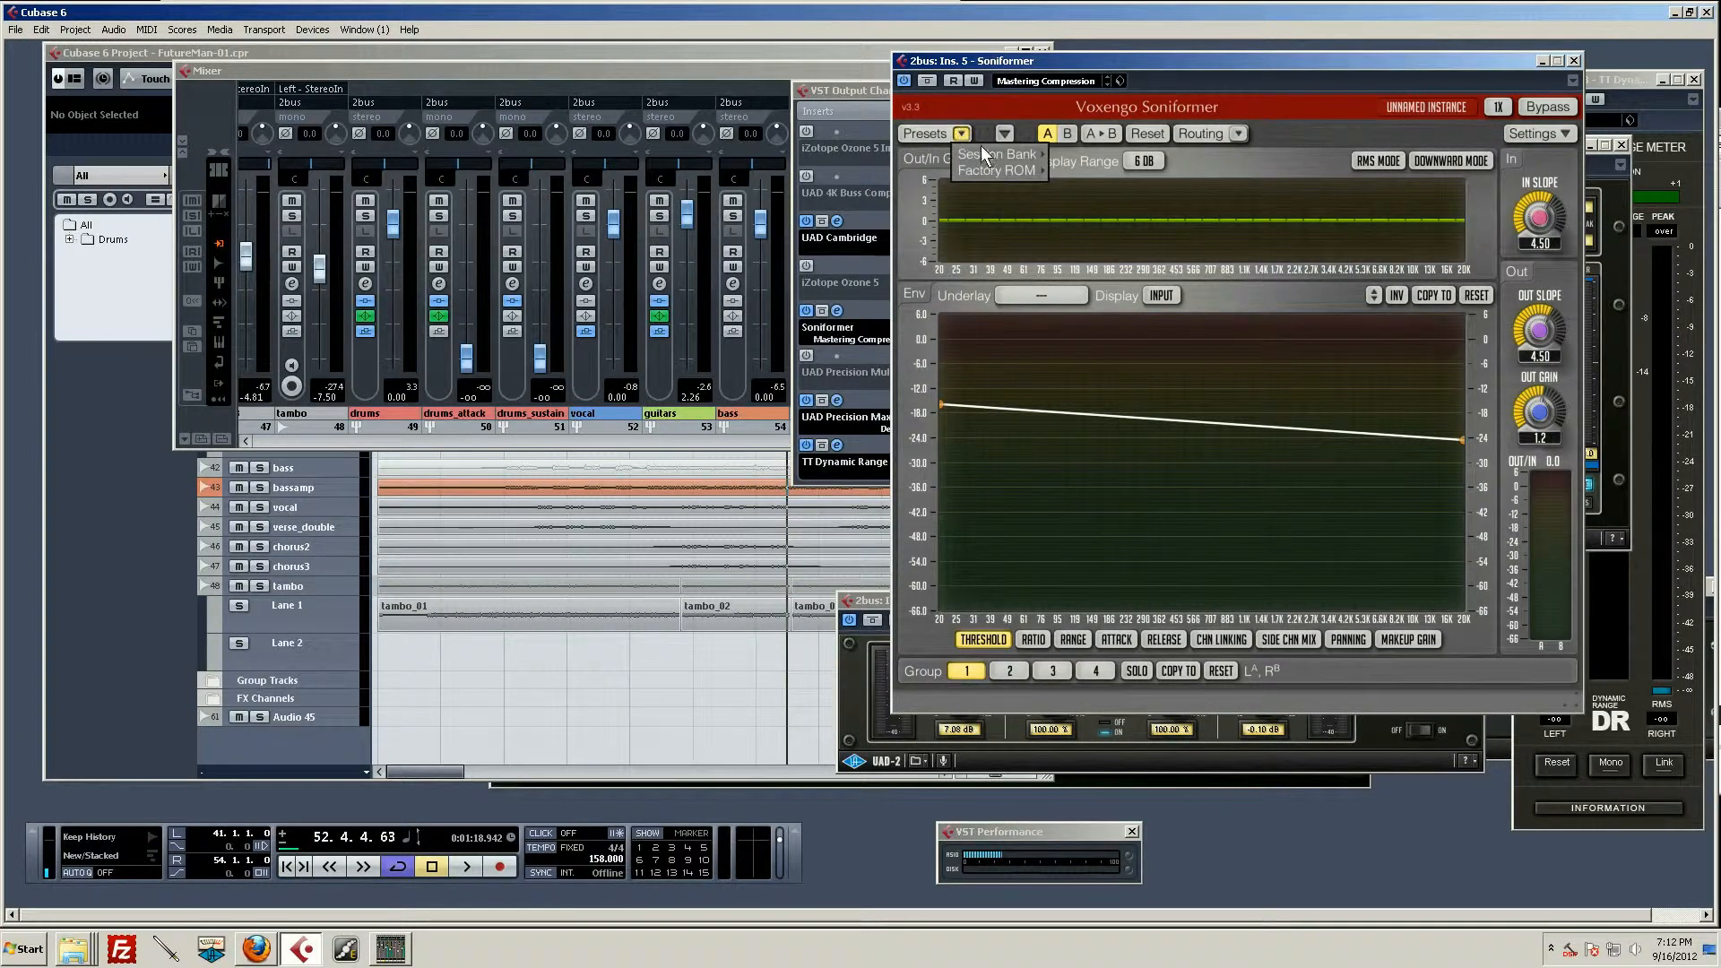
pyautogui.moveTo(995, 158)
pyautogui.click(1284, 94)
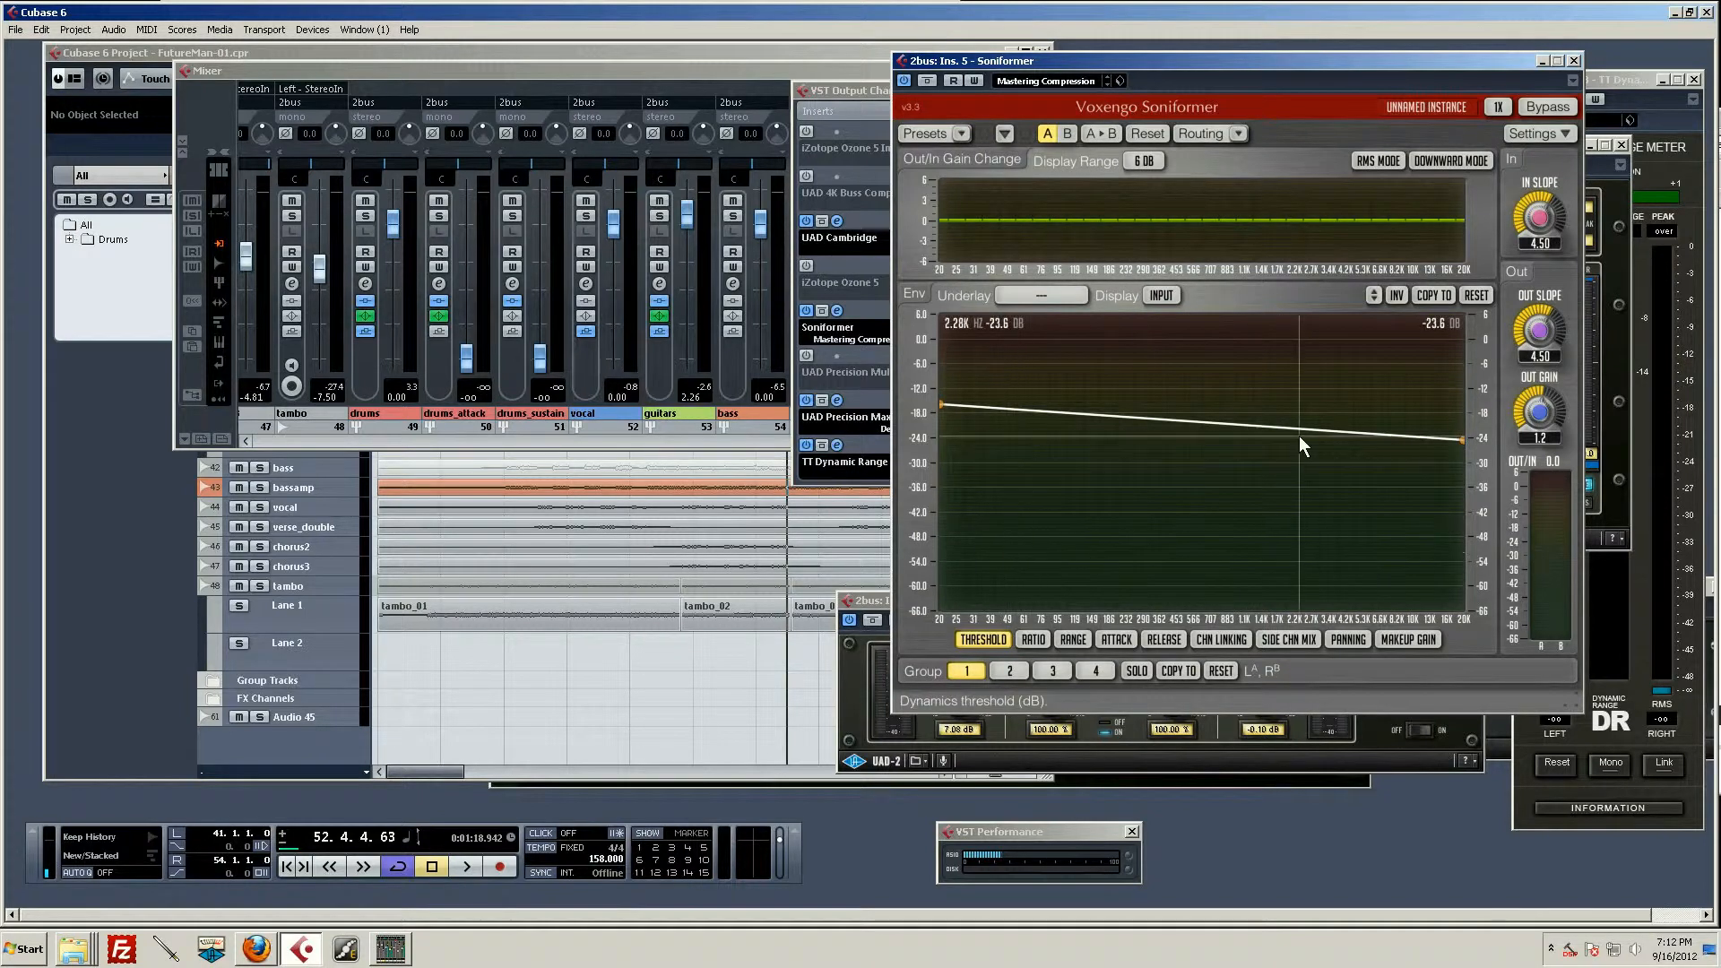
pyautogui.click(959, 133)
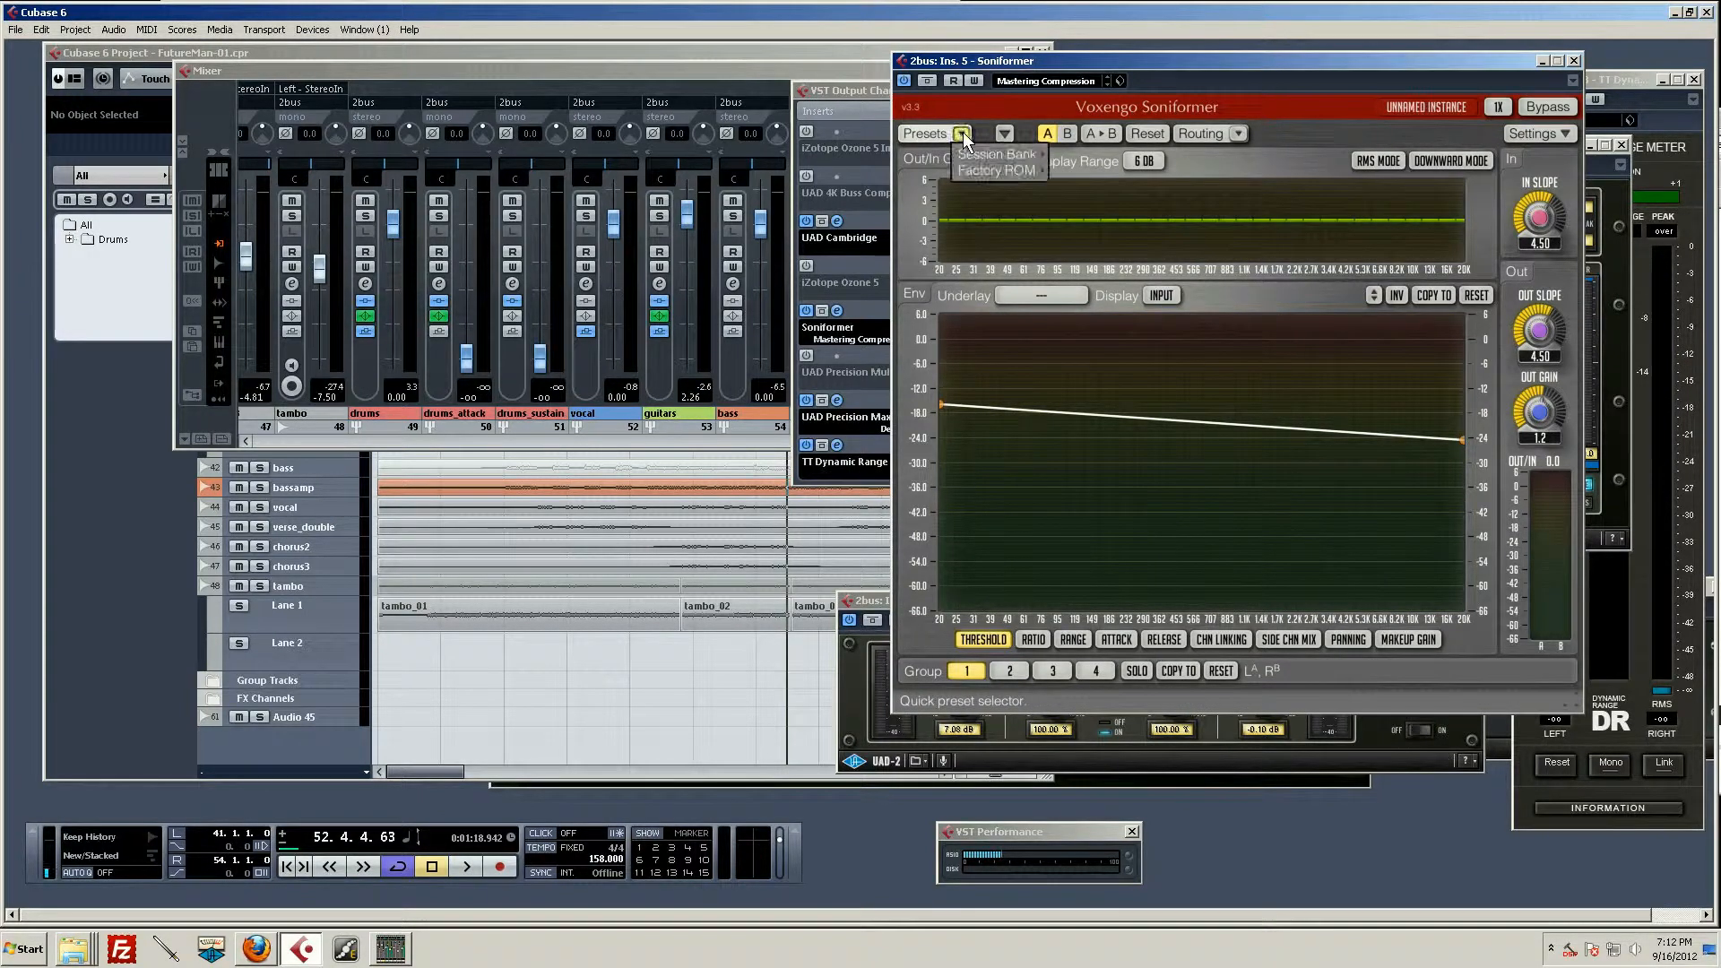
pyautogui.moveTo(992, 152)
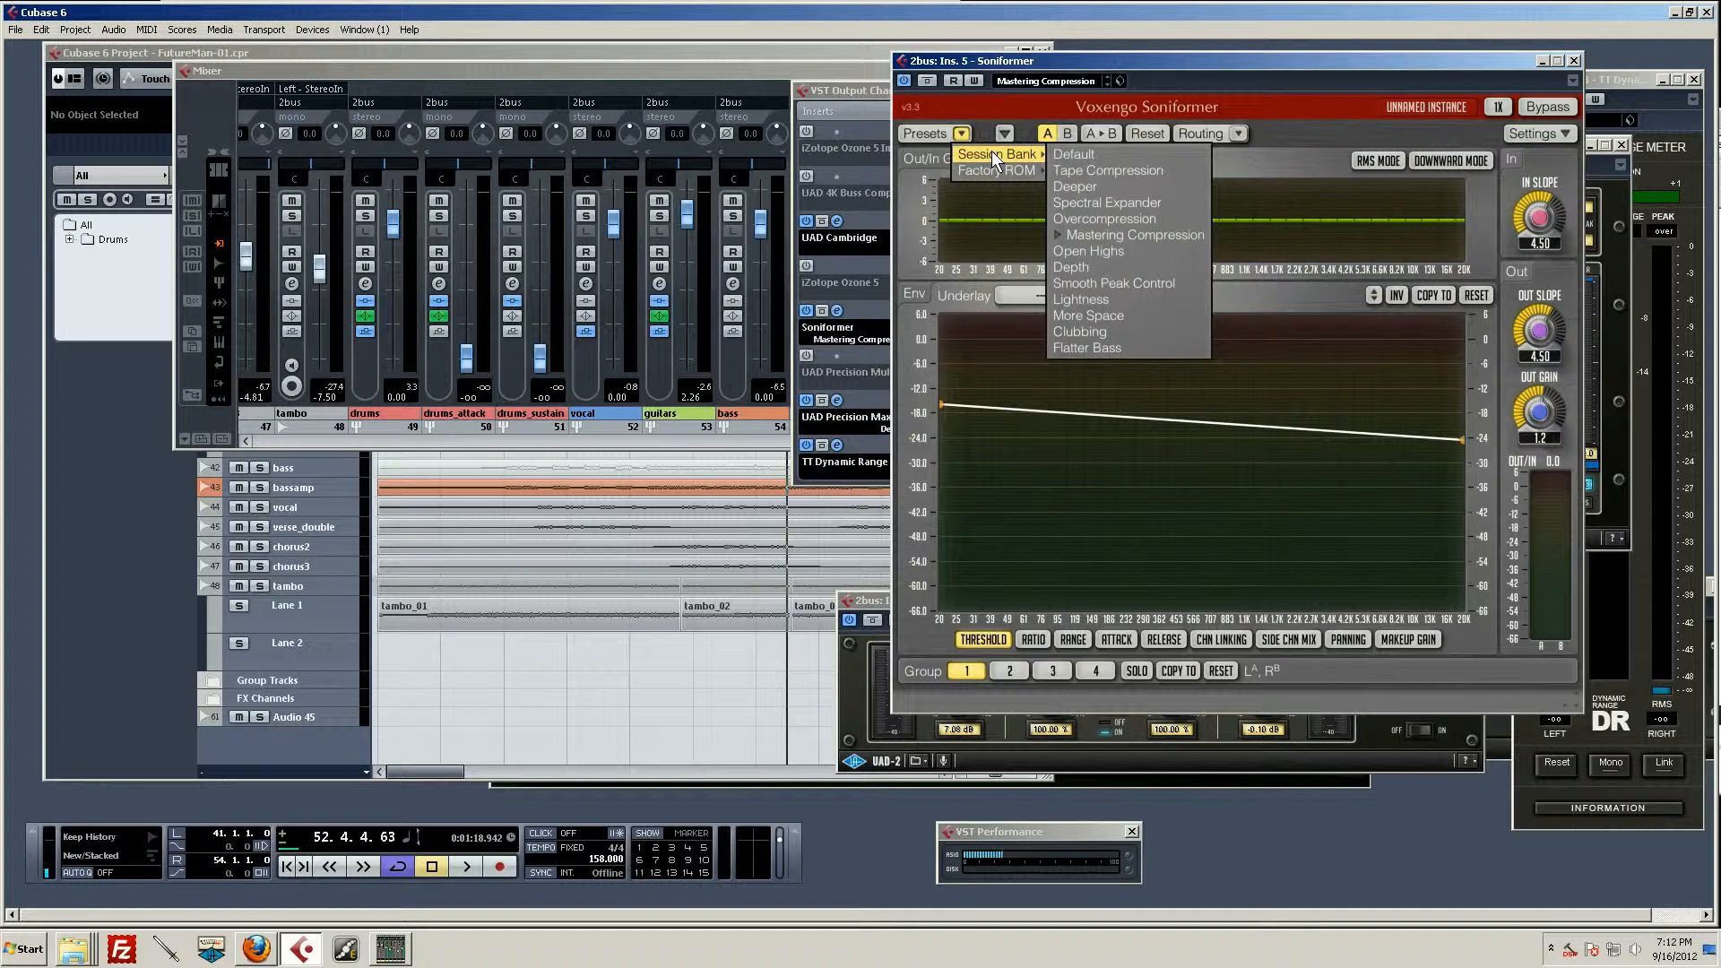
pyautogui.click(1146, 235)
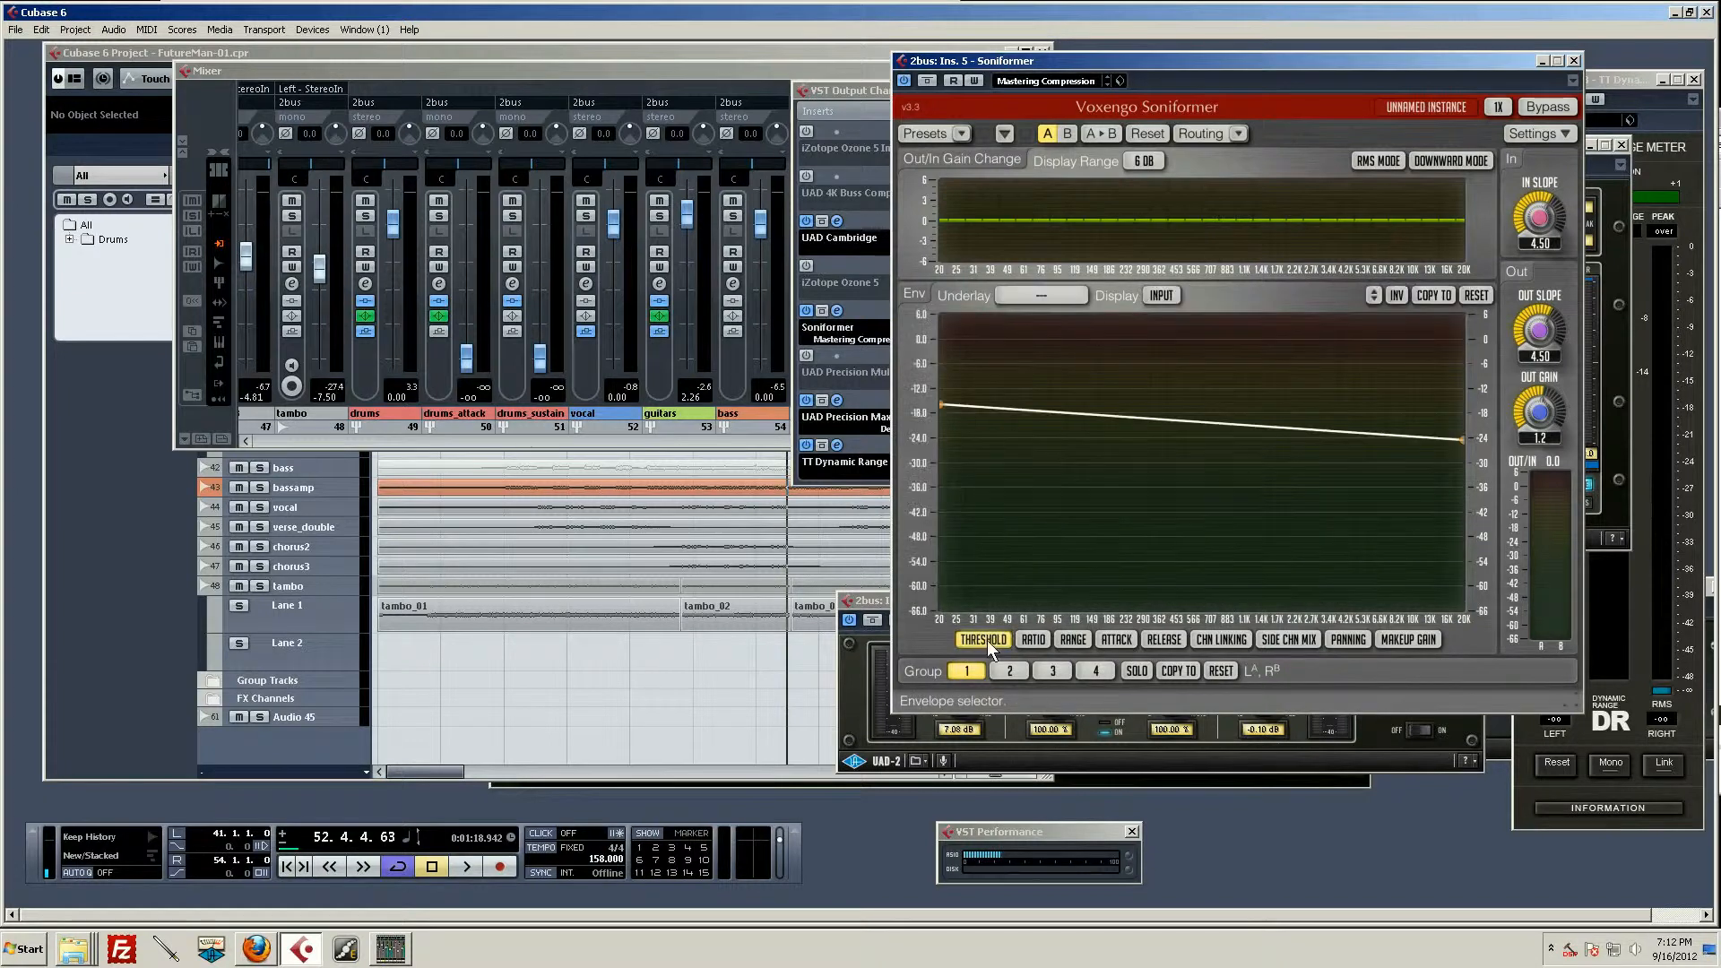
# Step: Examine the Soniformer's threshold envelope, followed by its ratio, range, attack, release and channel linking envelopes
pyautogui.moveTo(940, 396)
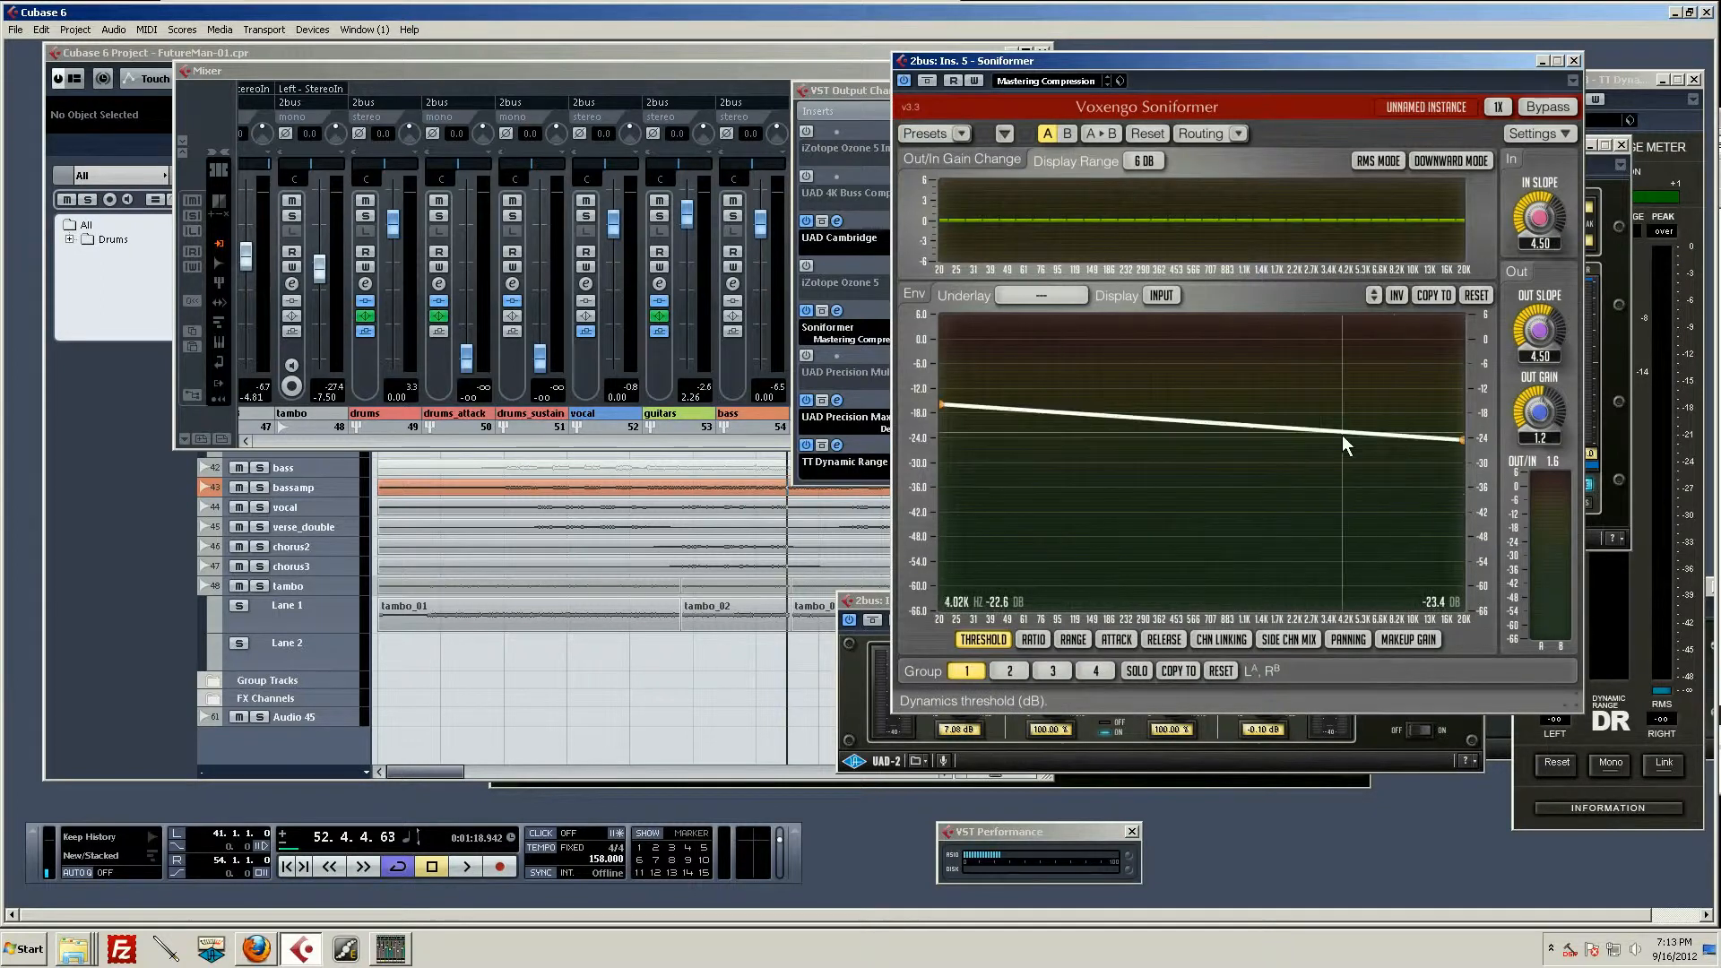
pyautogui.click(1040, 638)
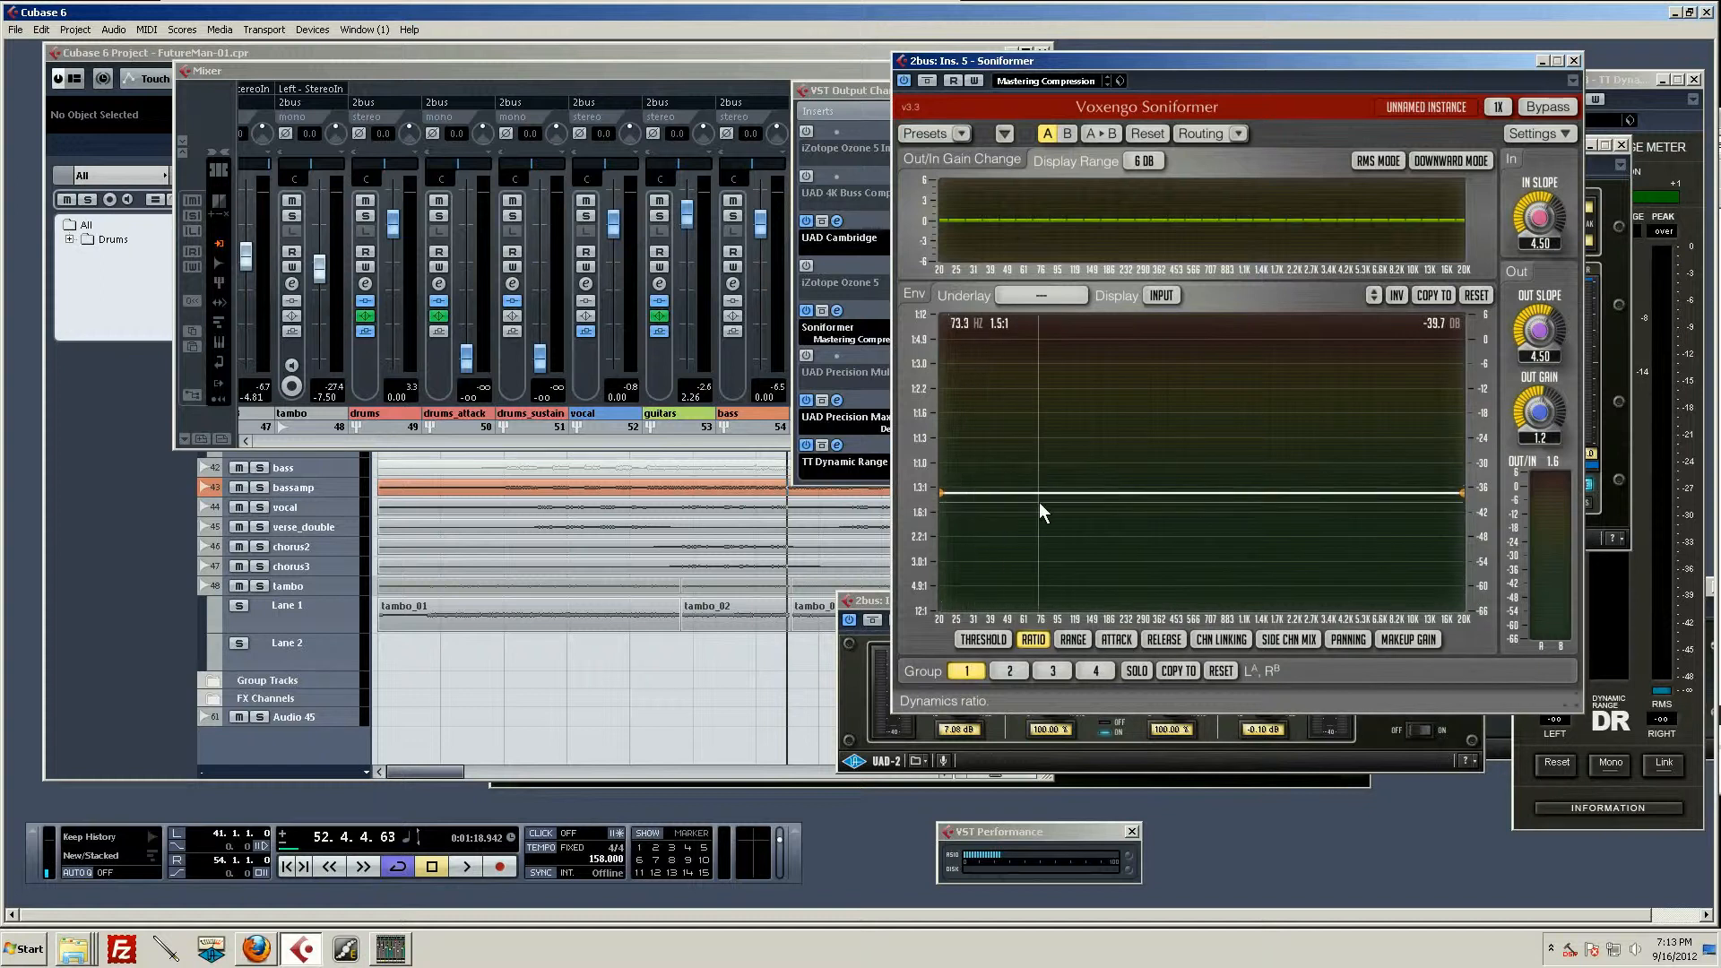
pyautogui.click(1073, 640)
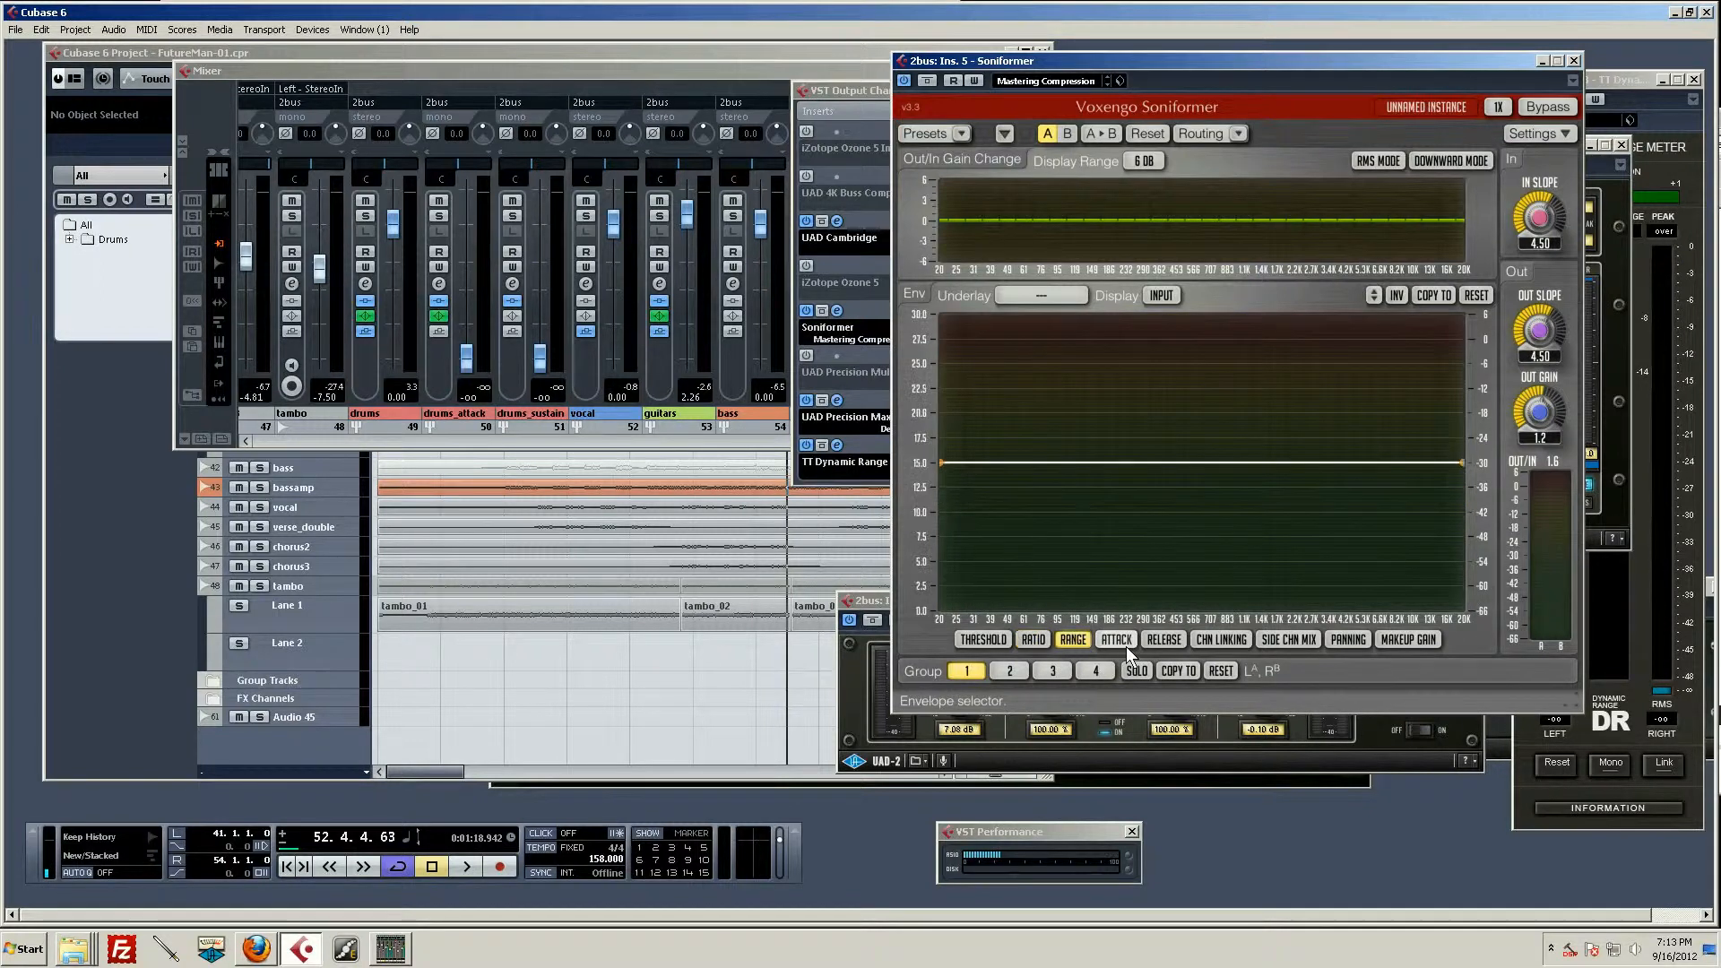
pyautogui.click(1116, 639)
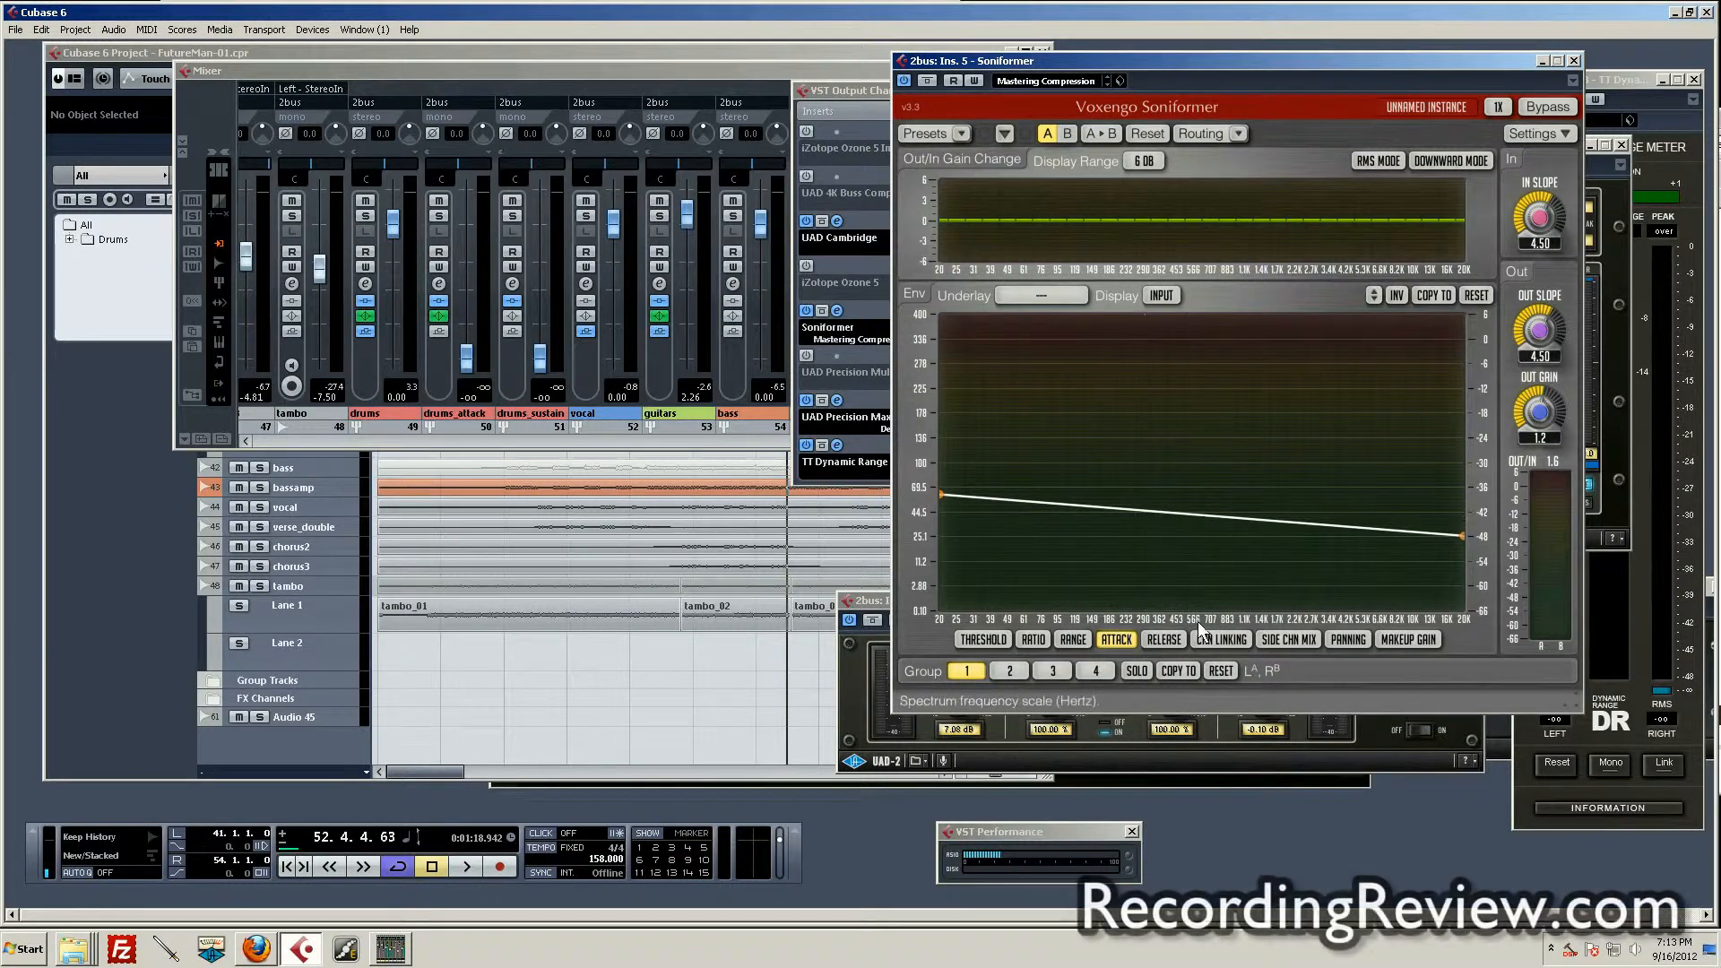
pyautogui.click(1170, 634)
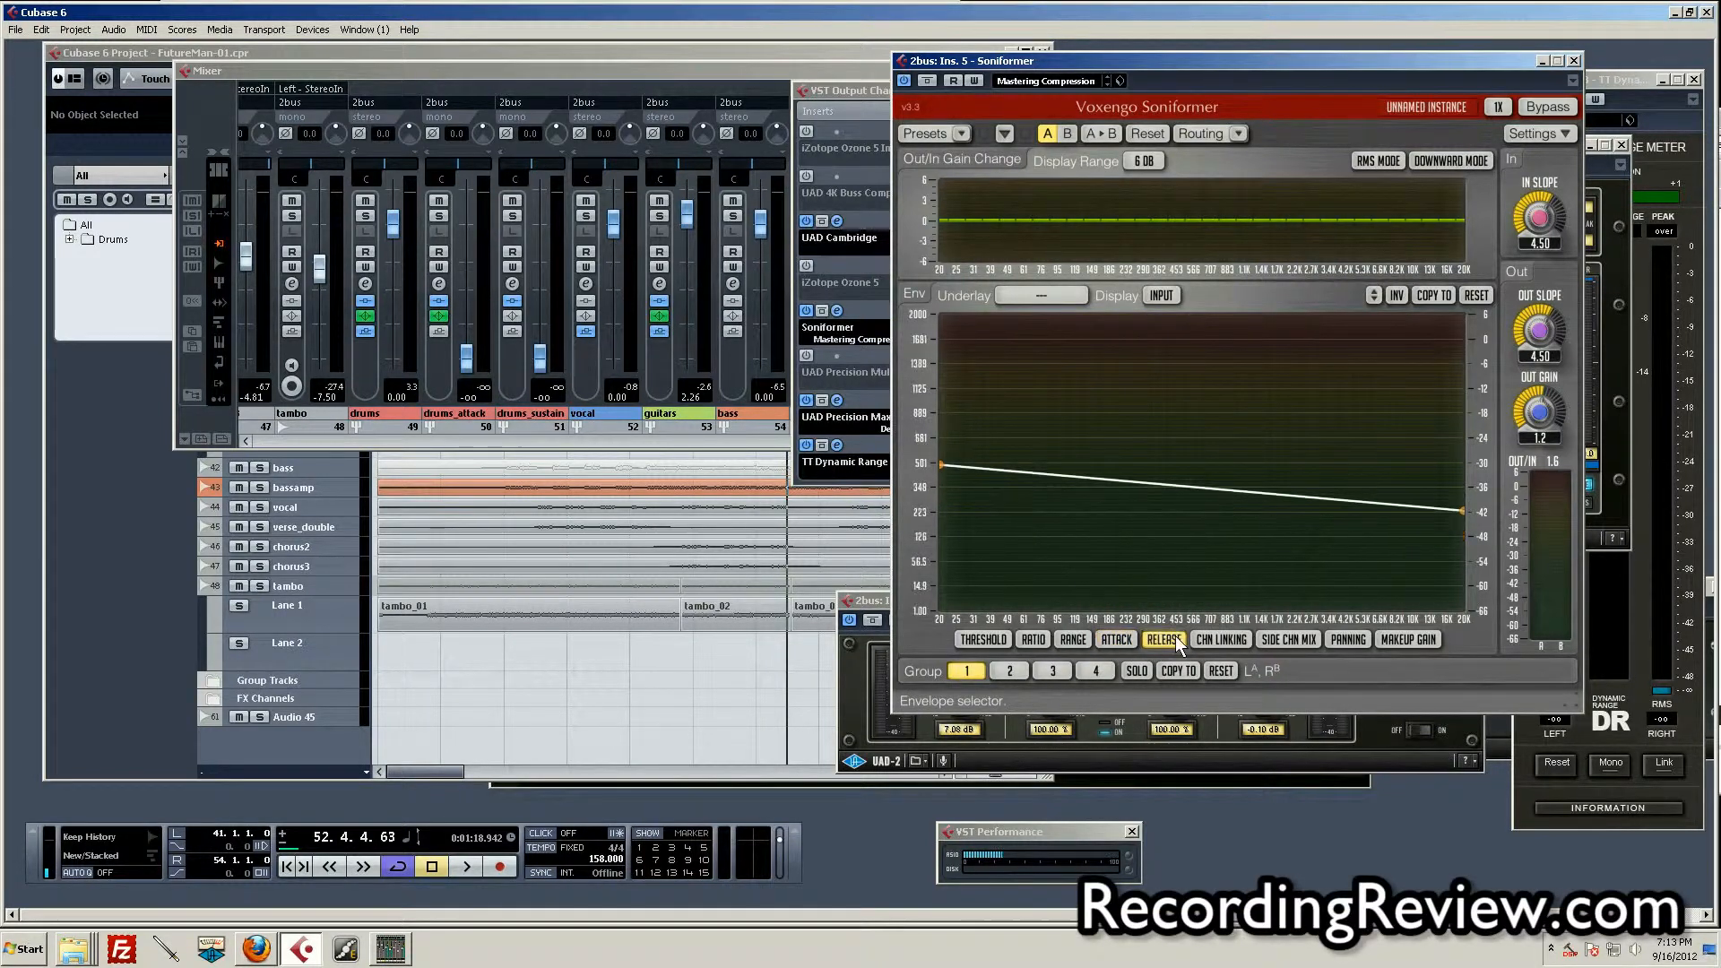
pyautogui.click(1230, 644)
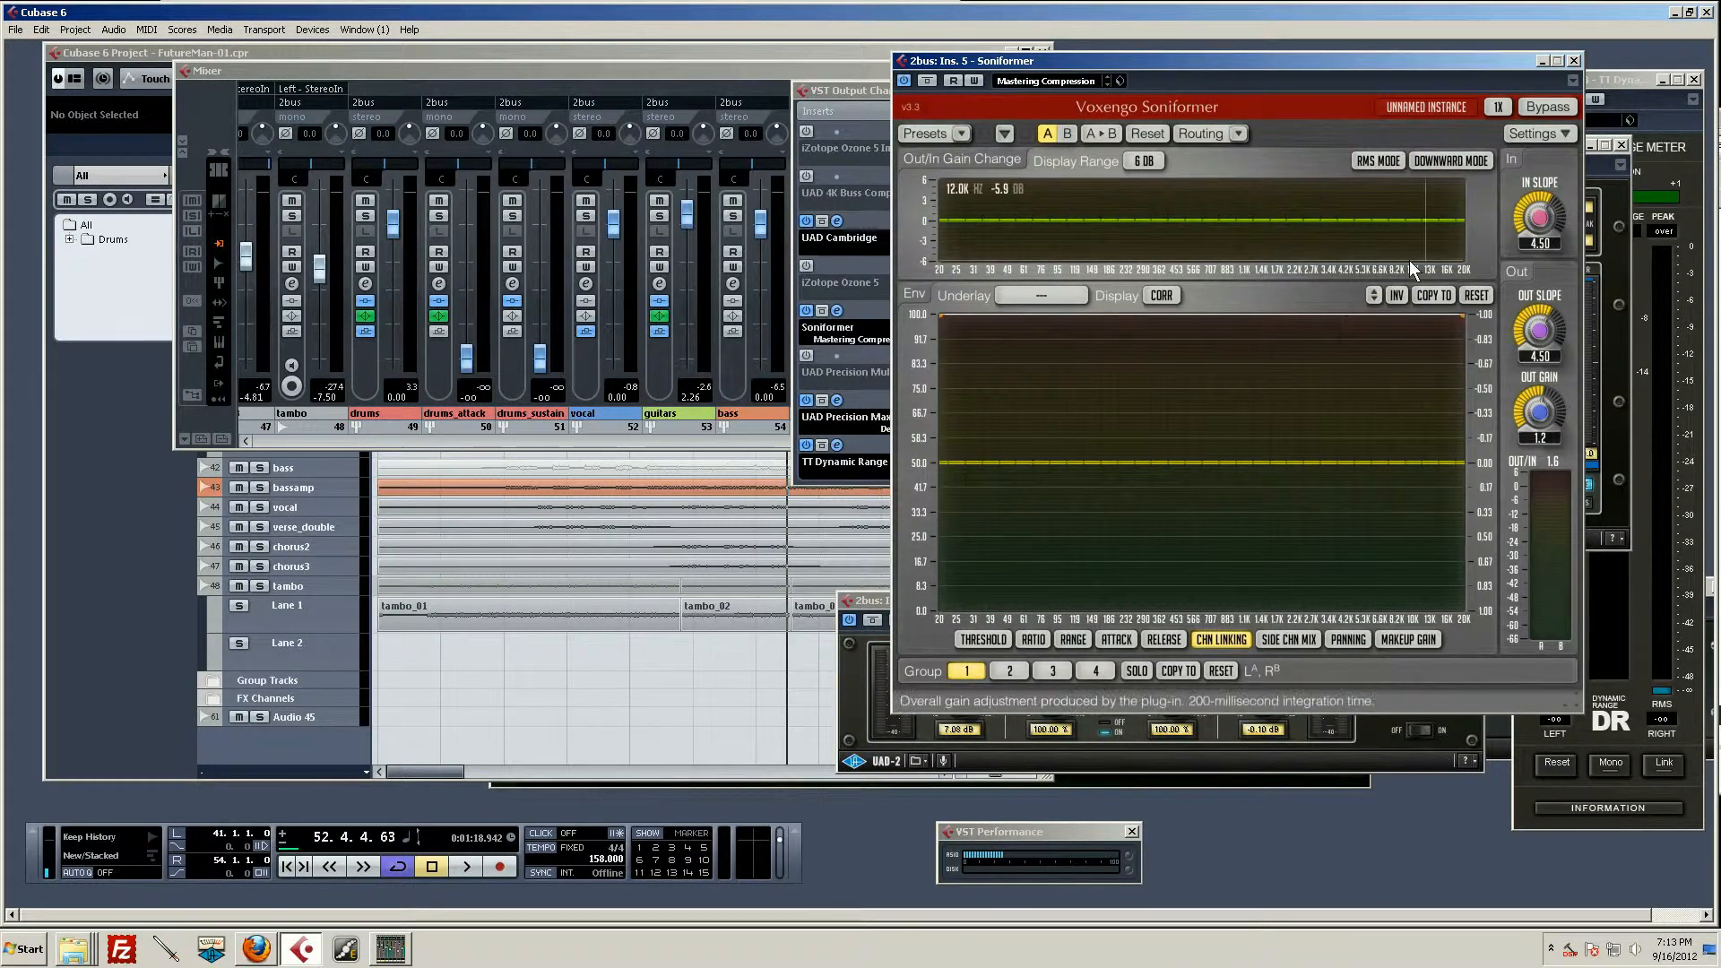
# Step: Move the Soniformer window aside, open the UAD Cambridge equaliser's editor, and close the 2bus channel settings window
pyautogui.moveTo(1149, 61); pyautogui.dragTo(1218, 71)
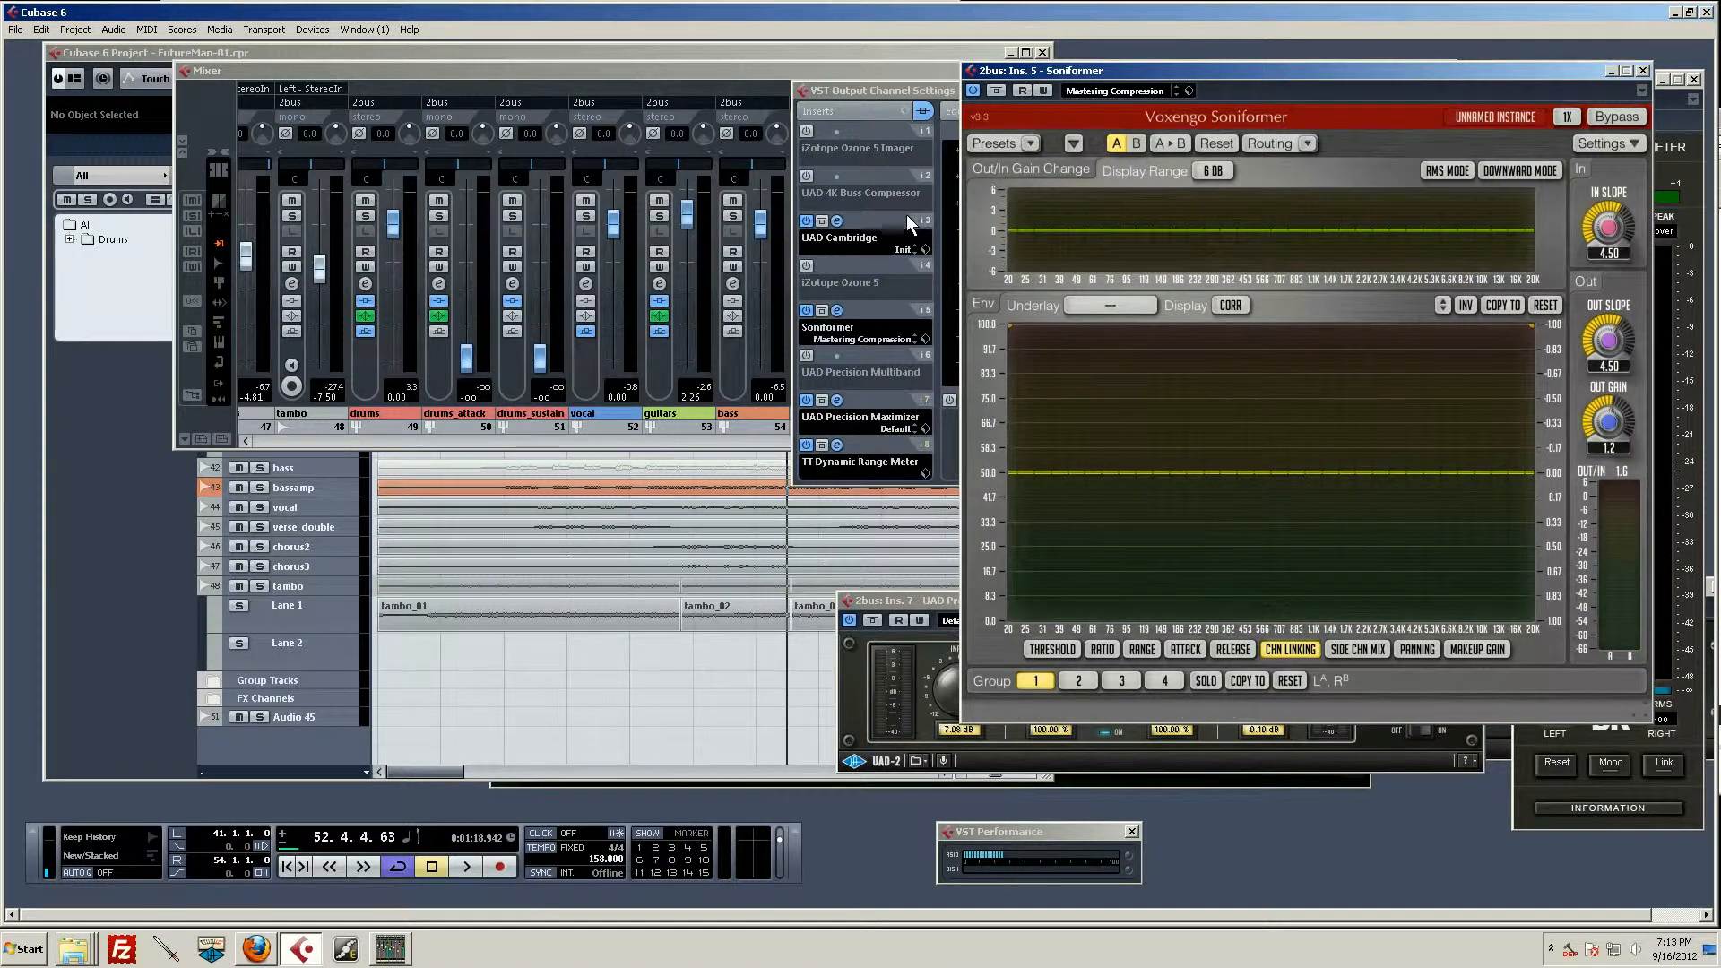
pyautogui.click(836, 222)
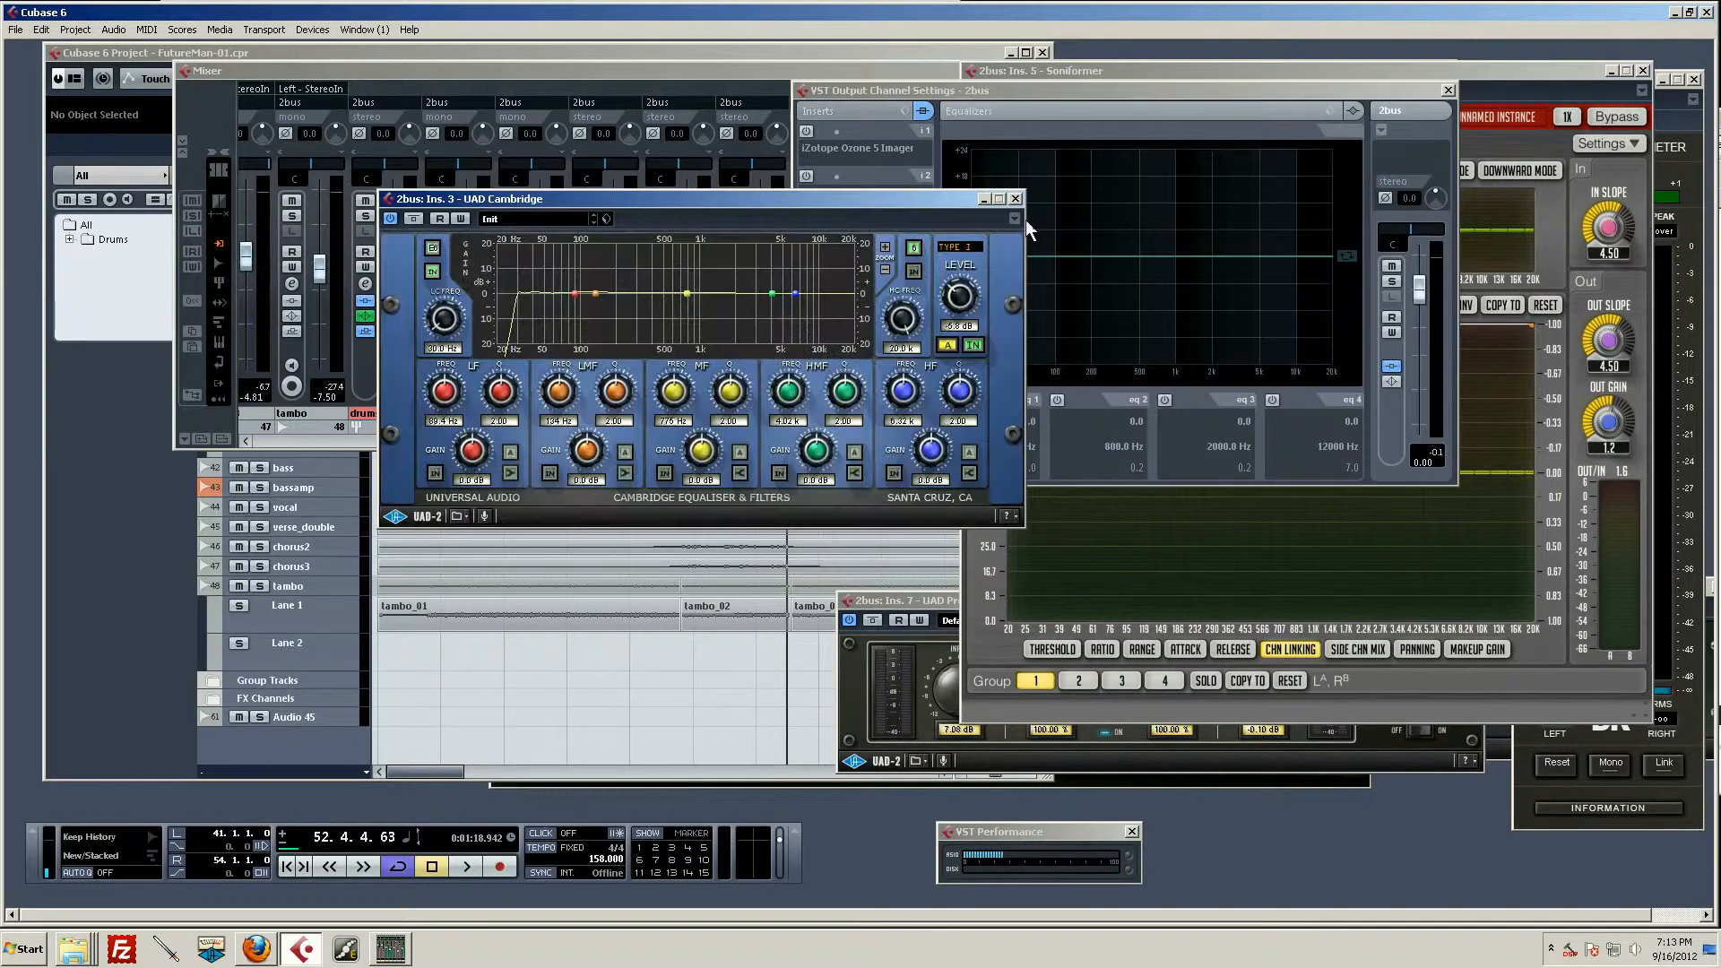
pyautogui.click(1449, 87)
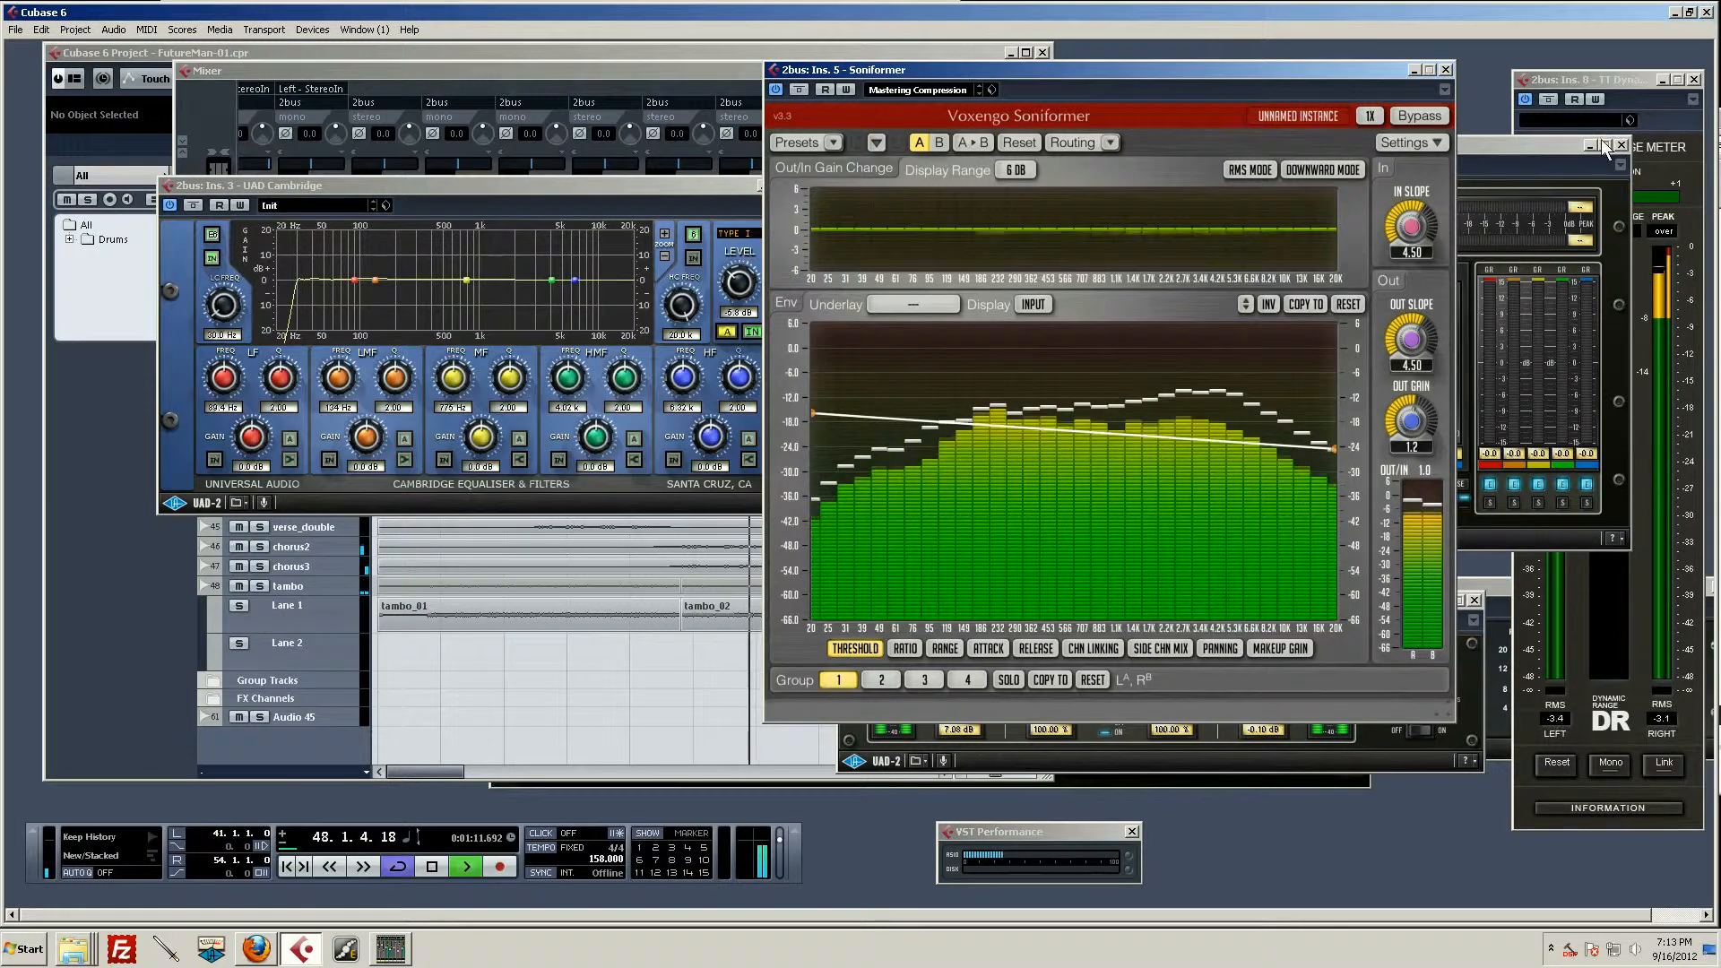
# Step: Bring the TT Dynamic Range Meter to the front, reposition the Soniformer window, and audition the loop while watching both meters
pyautogui.click(1628, 79)
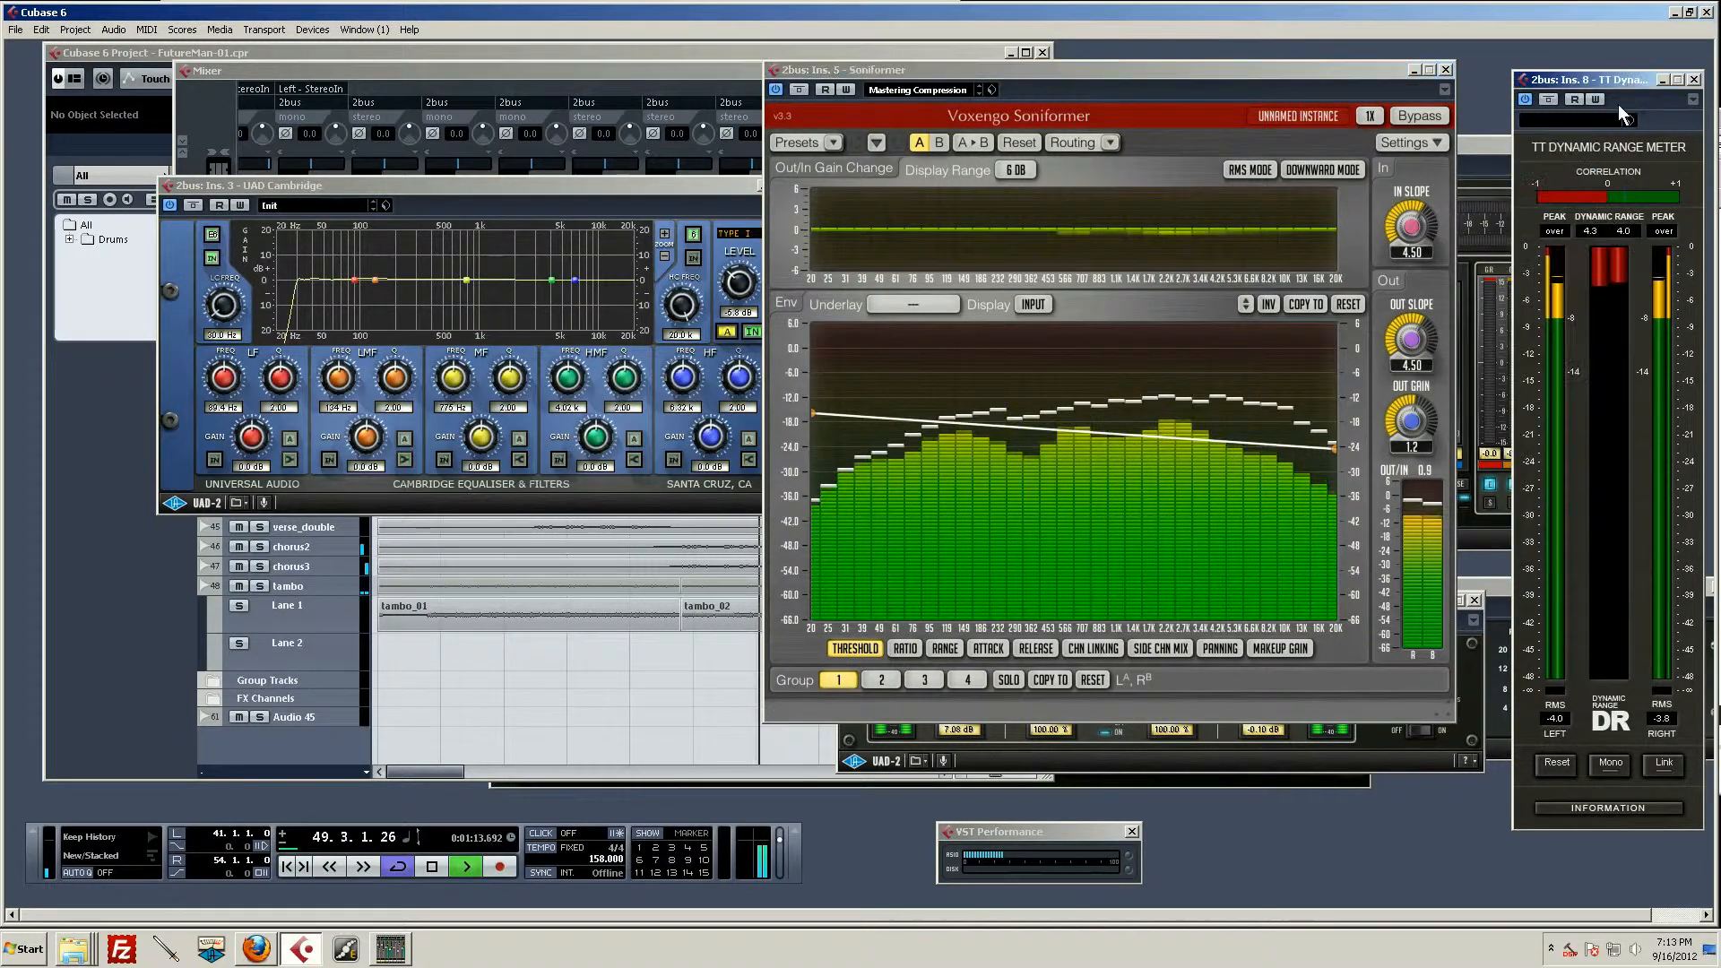
pyautogui.press('space')
pyautogui.click(1182, 95)
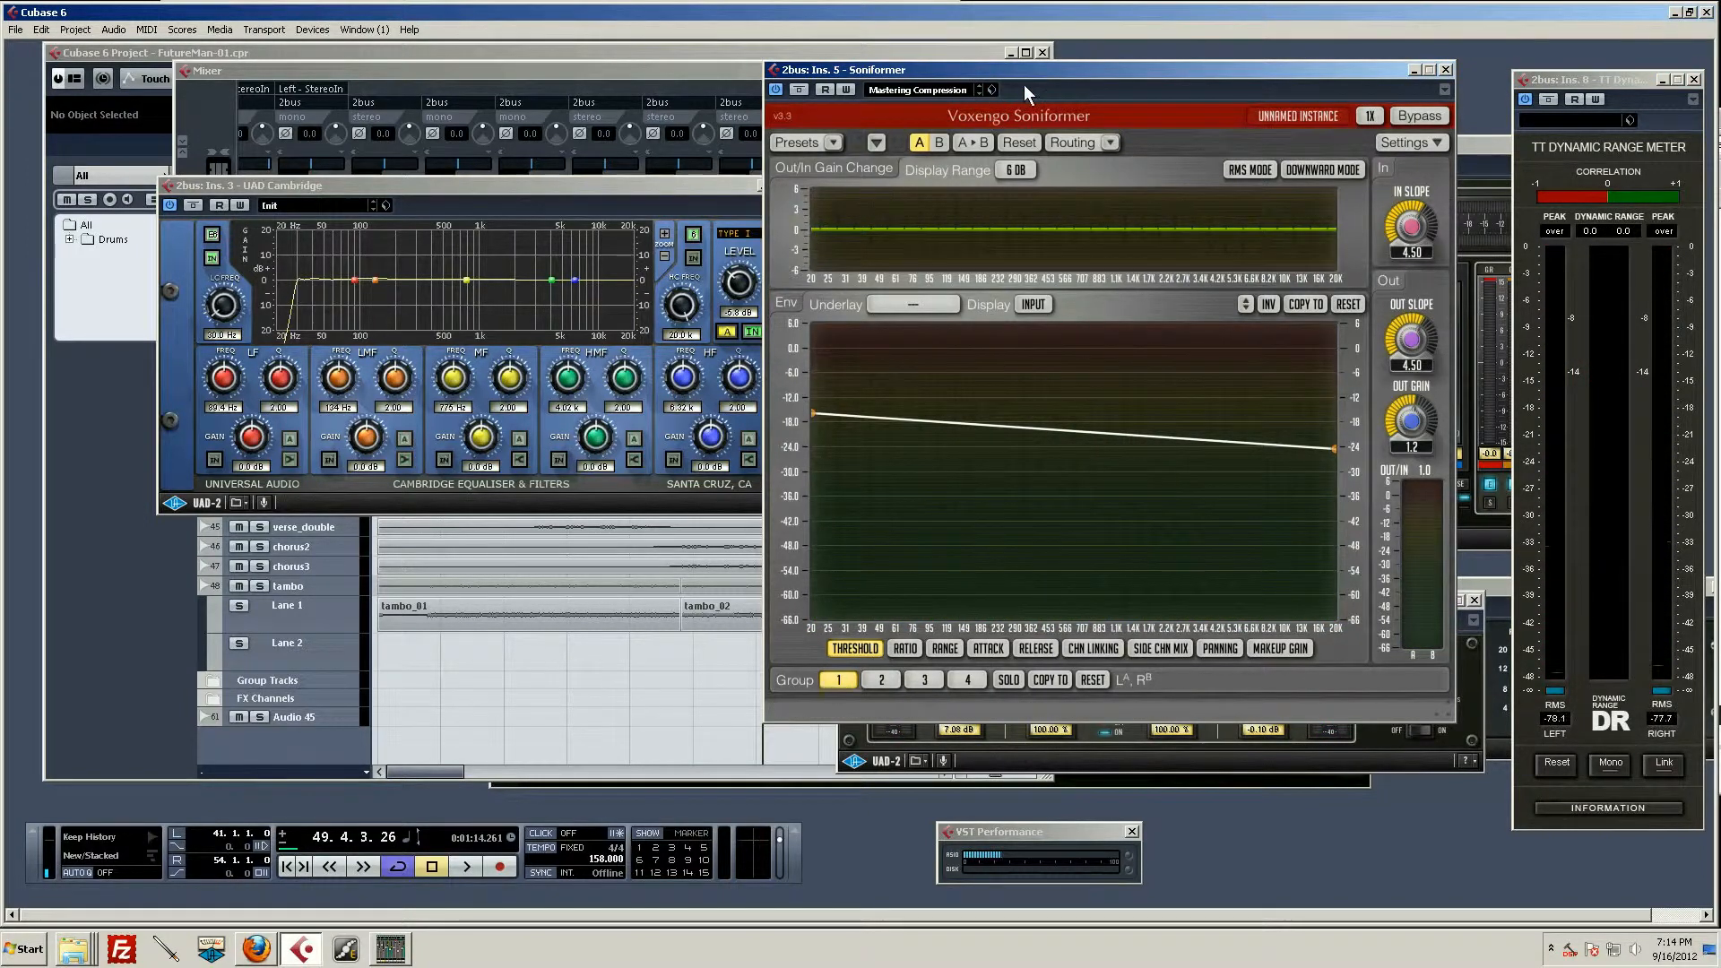
pyautogui.moveTo(1058, 70); pyautogui.dragTo(1060, 91)
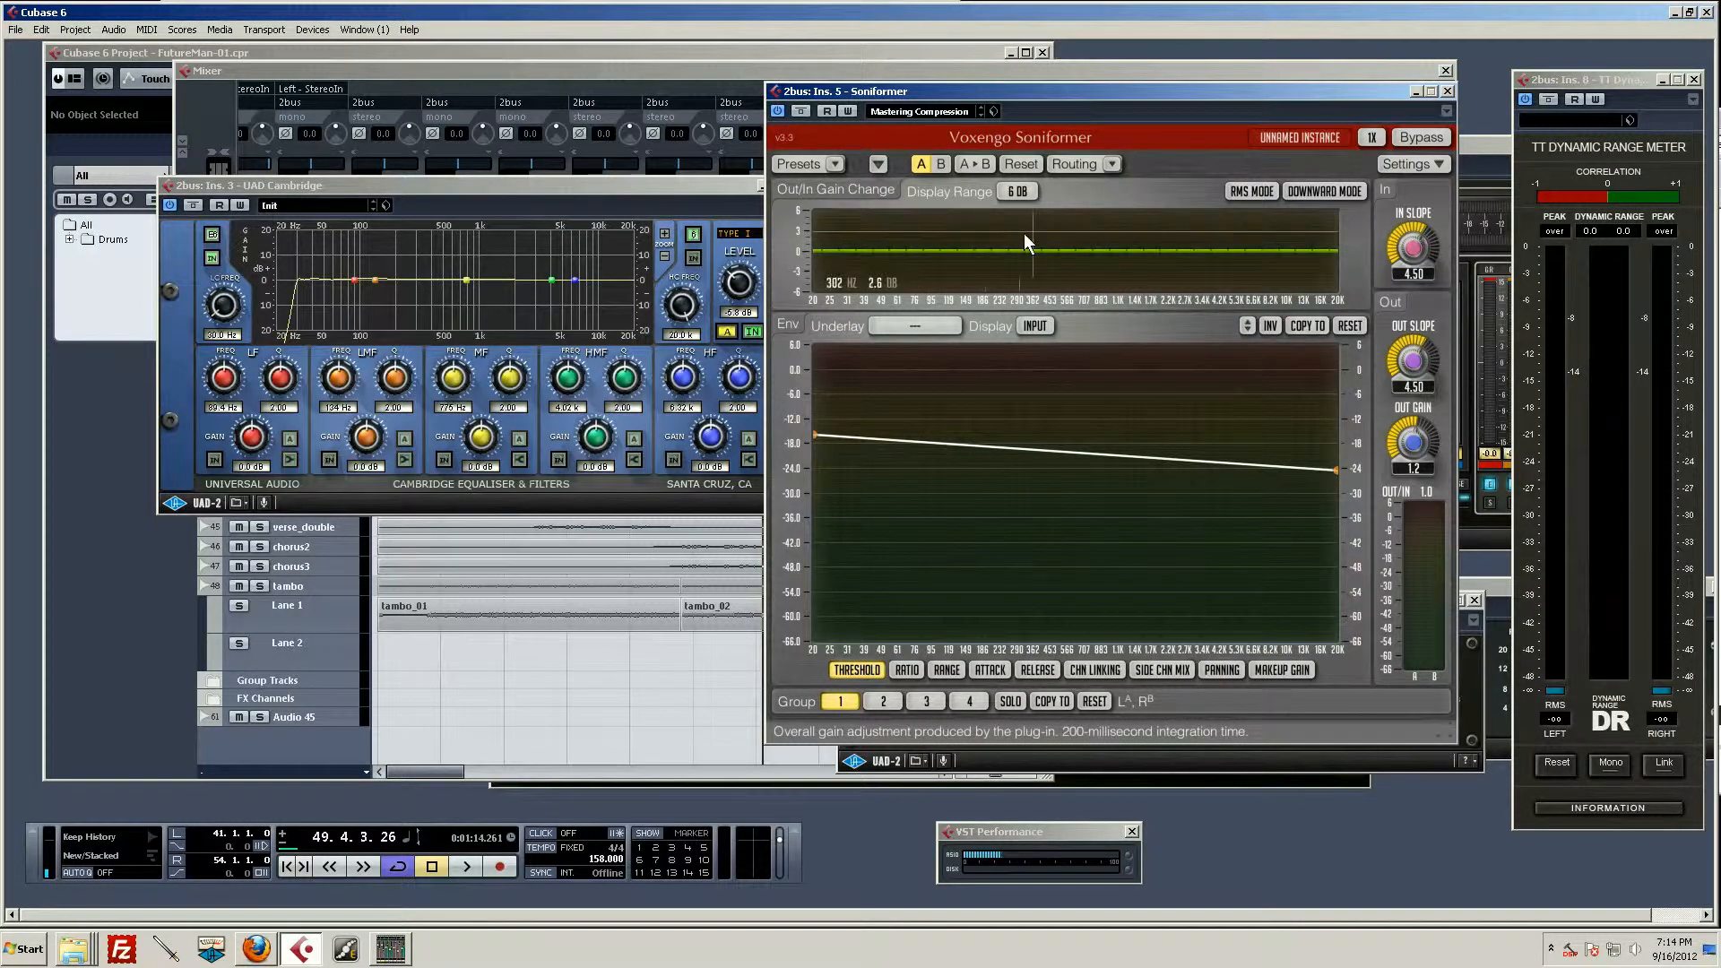
pyautogui.press('space')
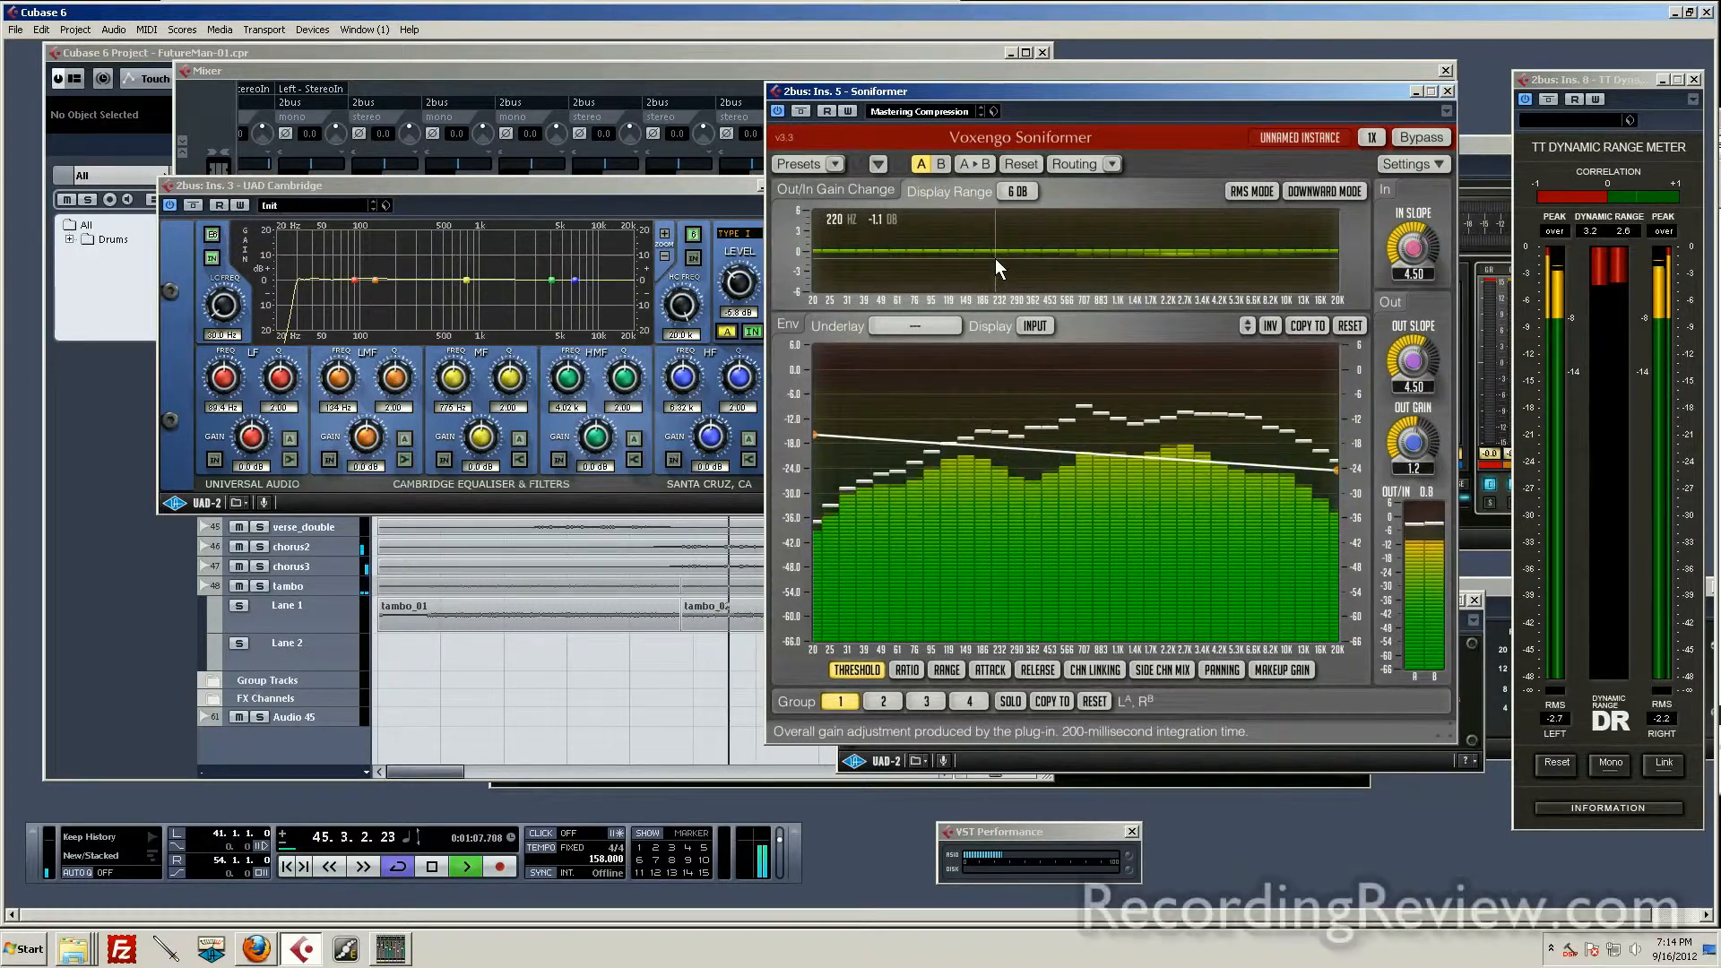
pyautogui.press('space')
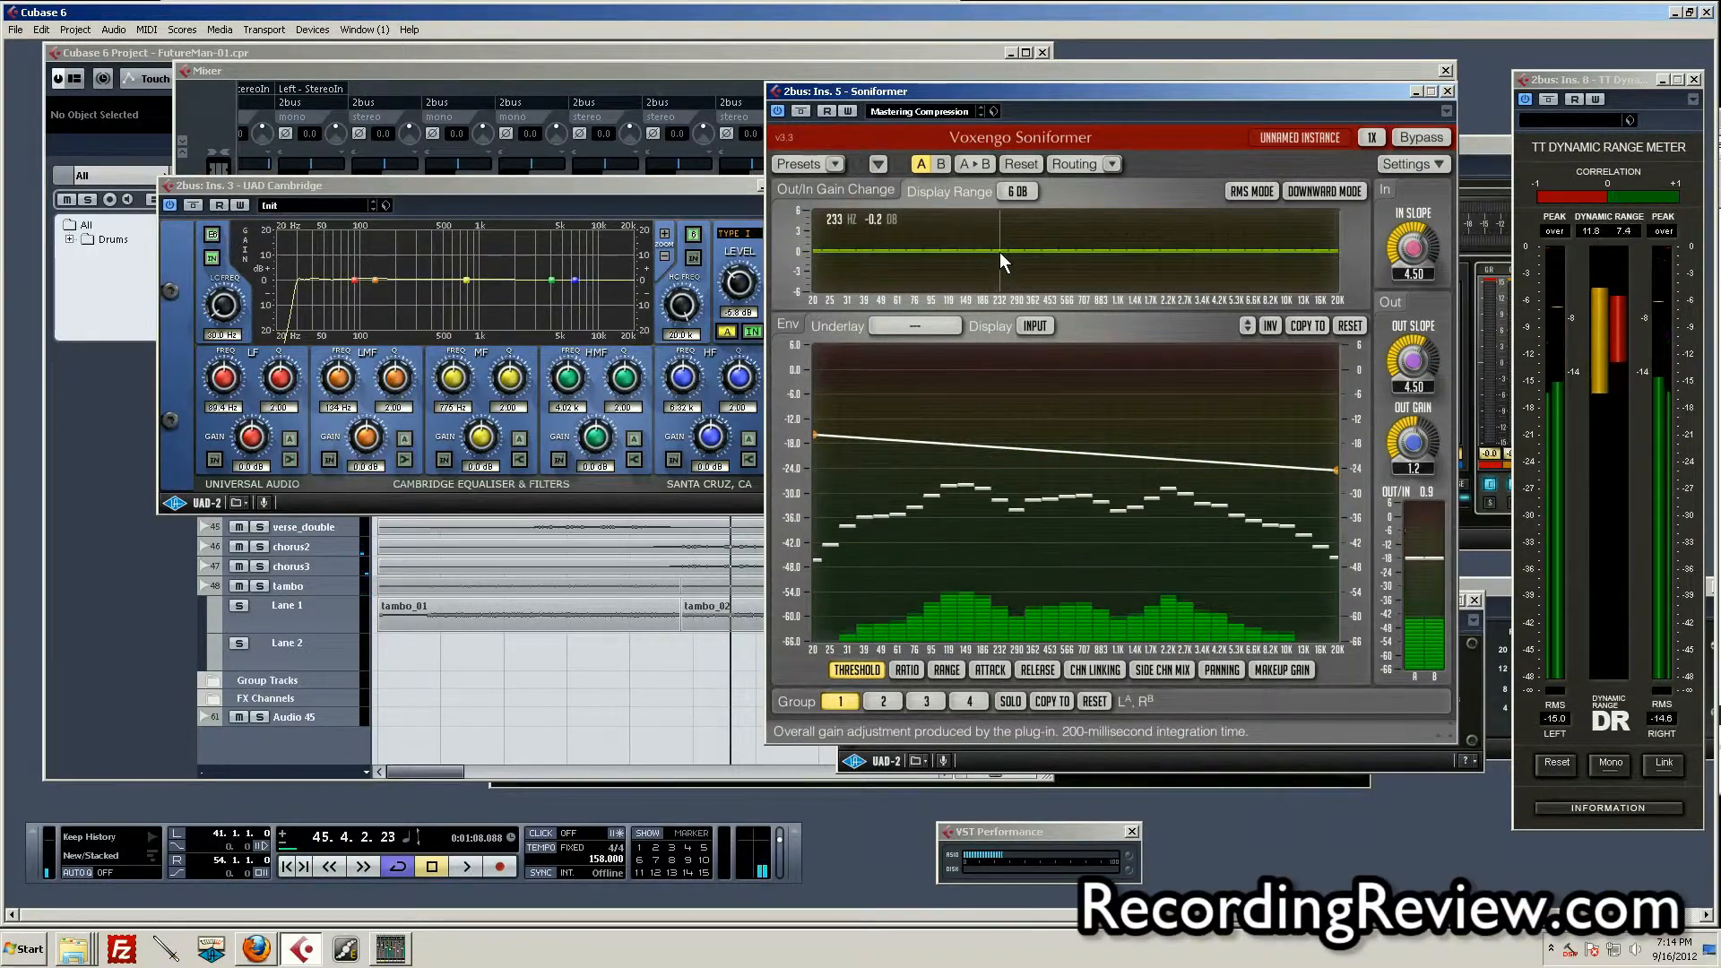